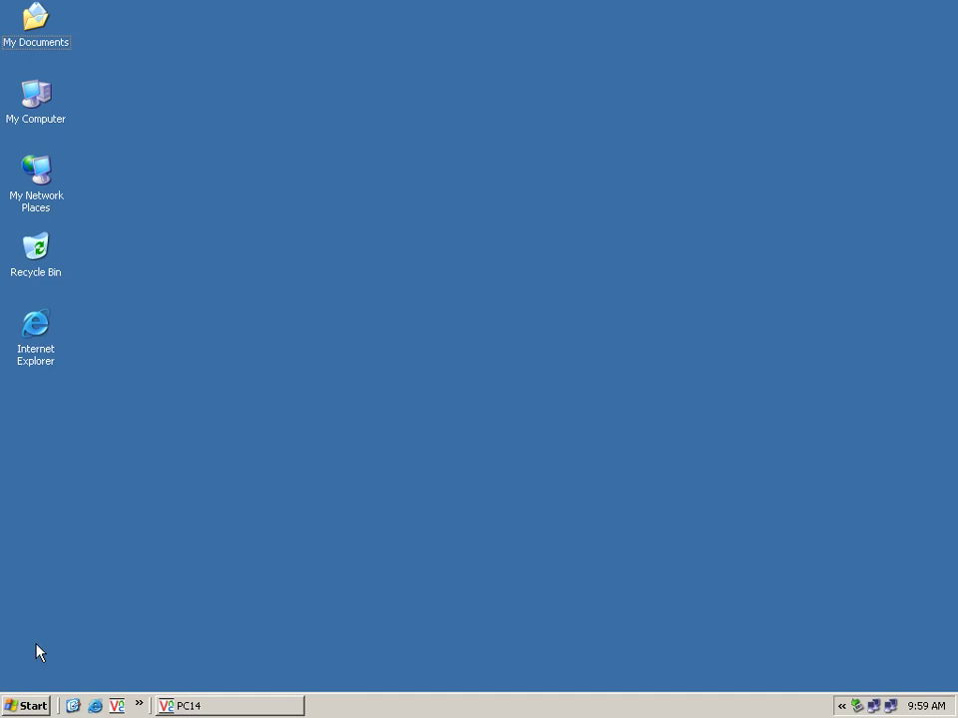
Open the Windows Components Wizard from Add or Remove Programs in Control Panel, closing the Control Panel and program list windows
click(30, 705)
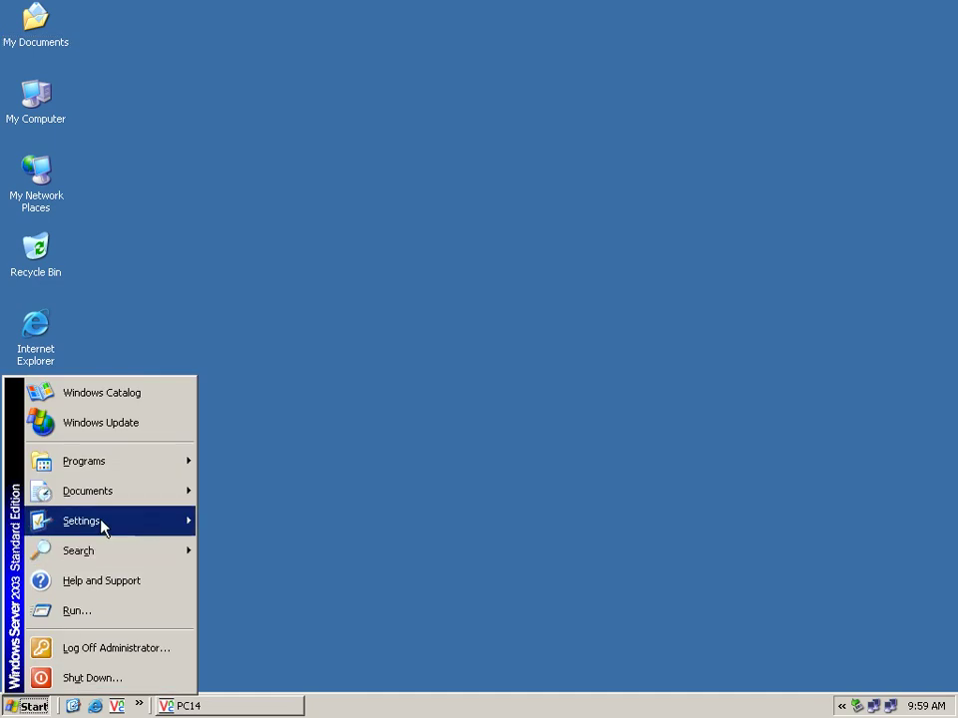
mouse_move(167, 523)
click(279, 515)
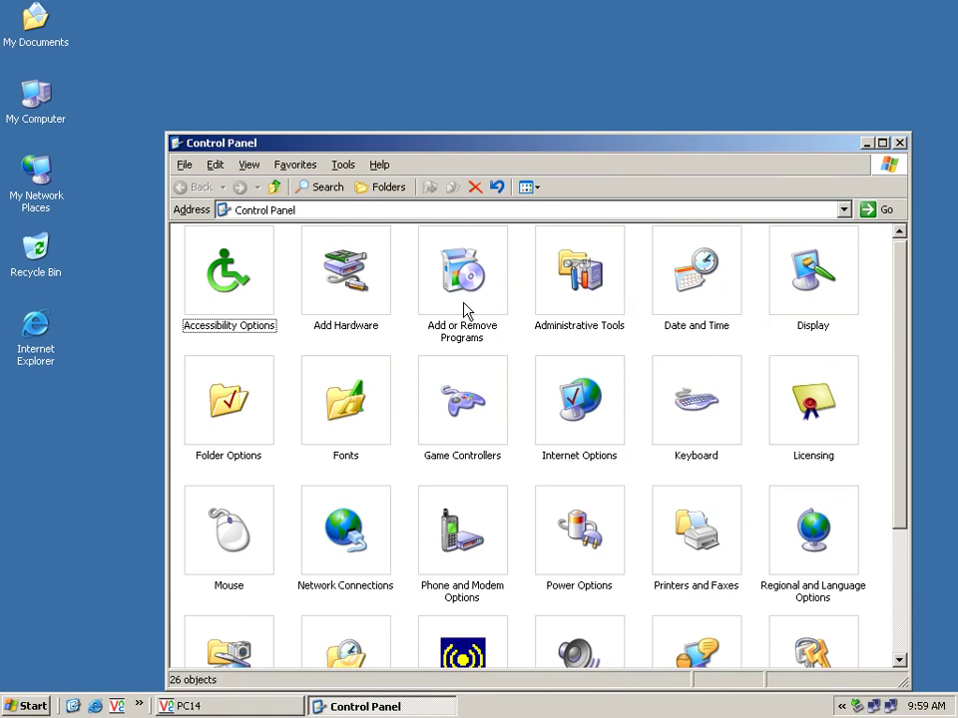
click(464, 309)
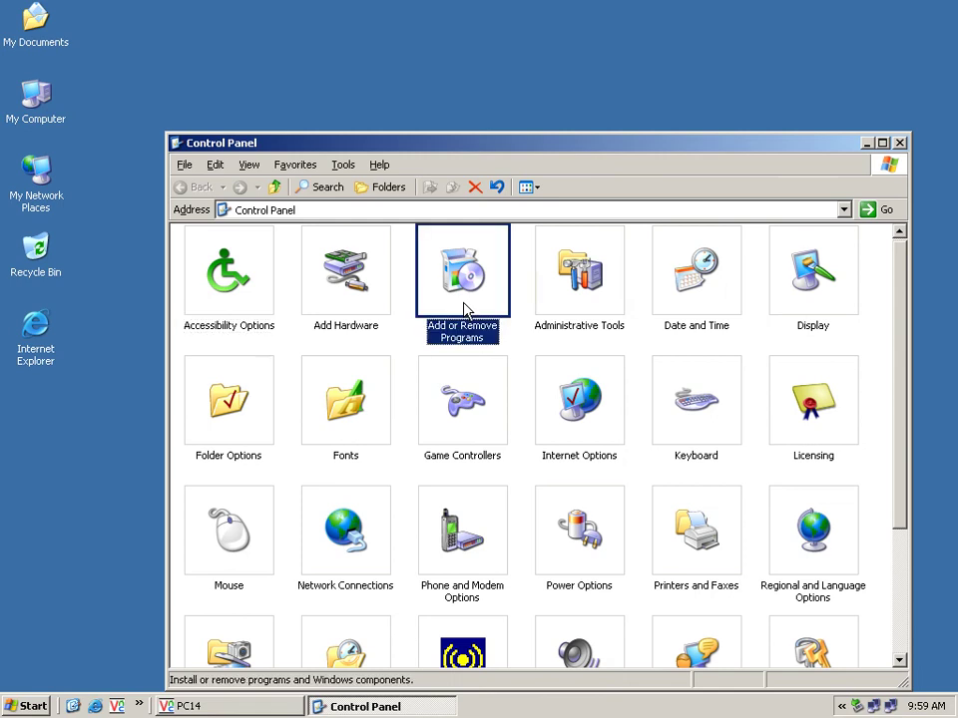
click(899, 145)
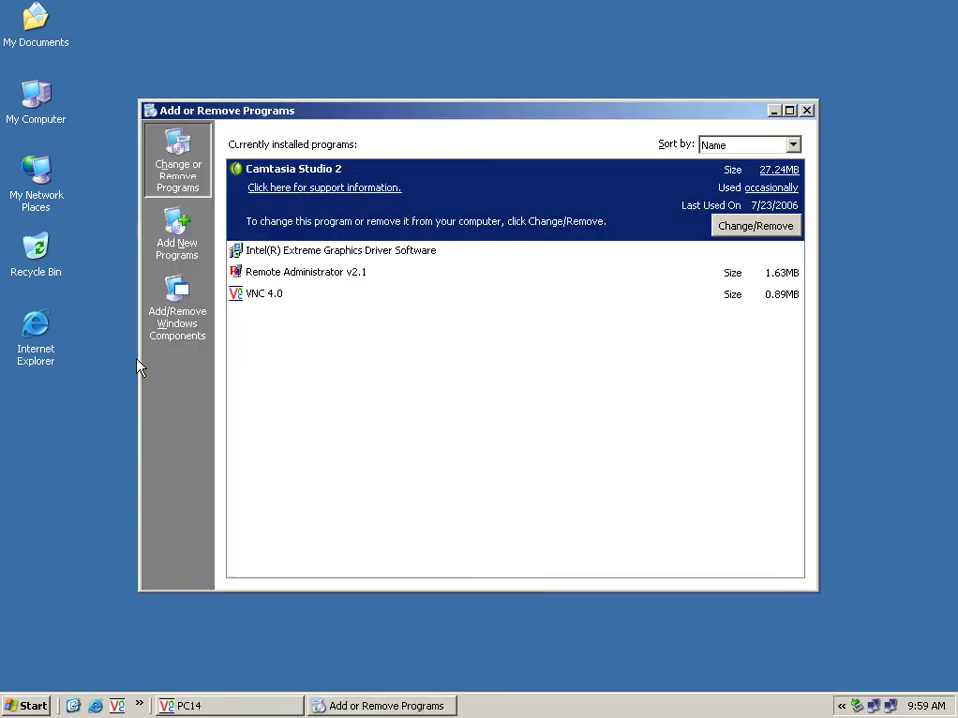
click(176, 317)
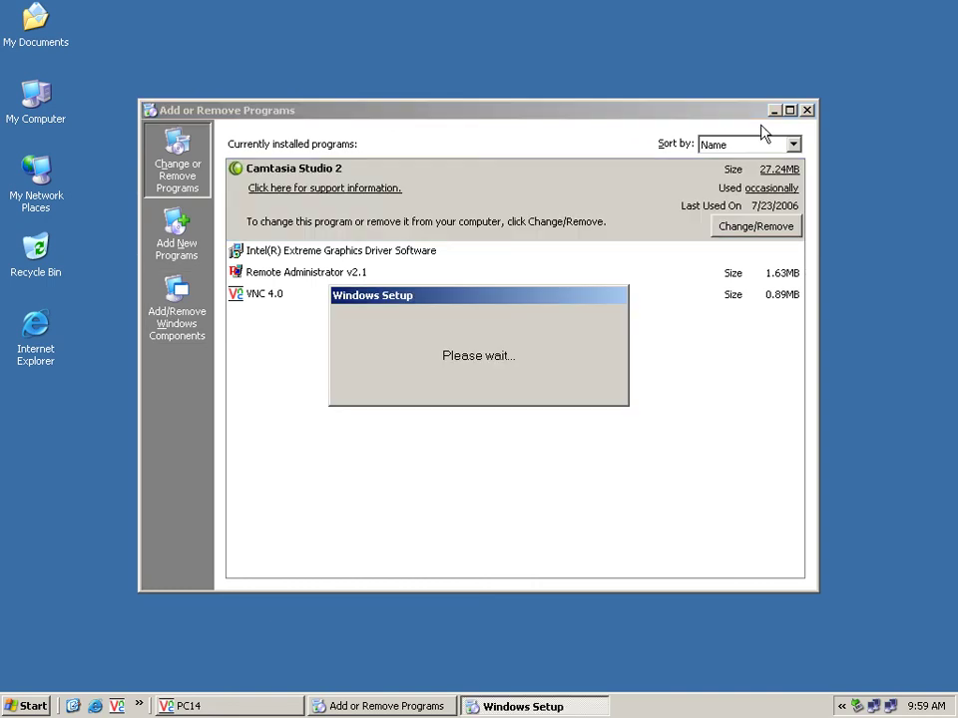
click(807, 111)
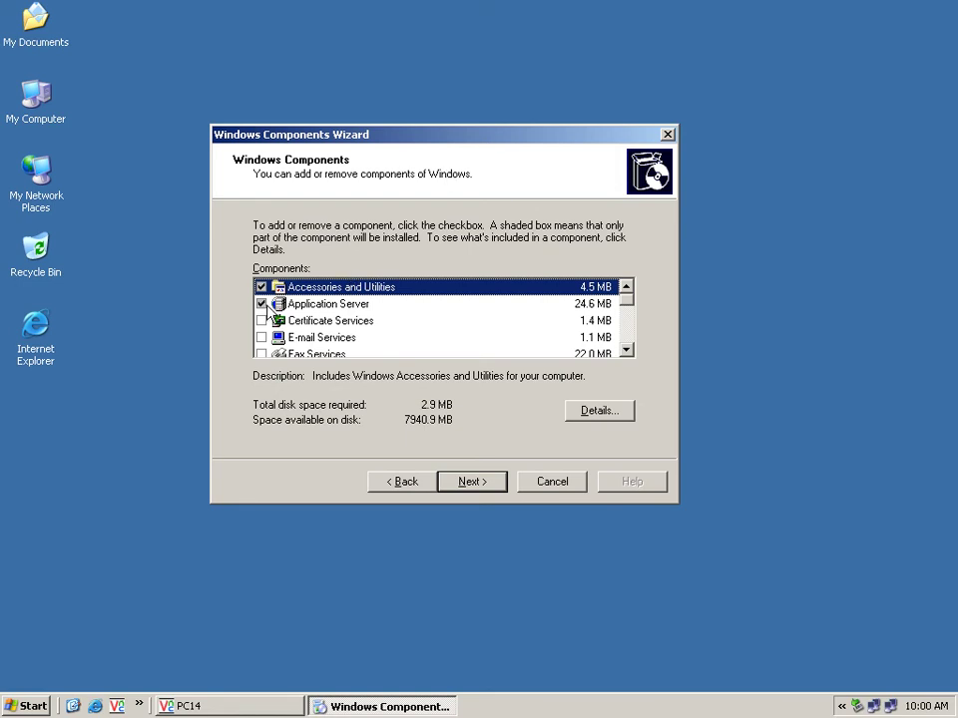
Check the File Transfer Protocol (FTP) Service entry under Application Server's Internet Information Services (IIS) subcomponents, and cancel the wizard
click(299, 307)
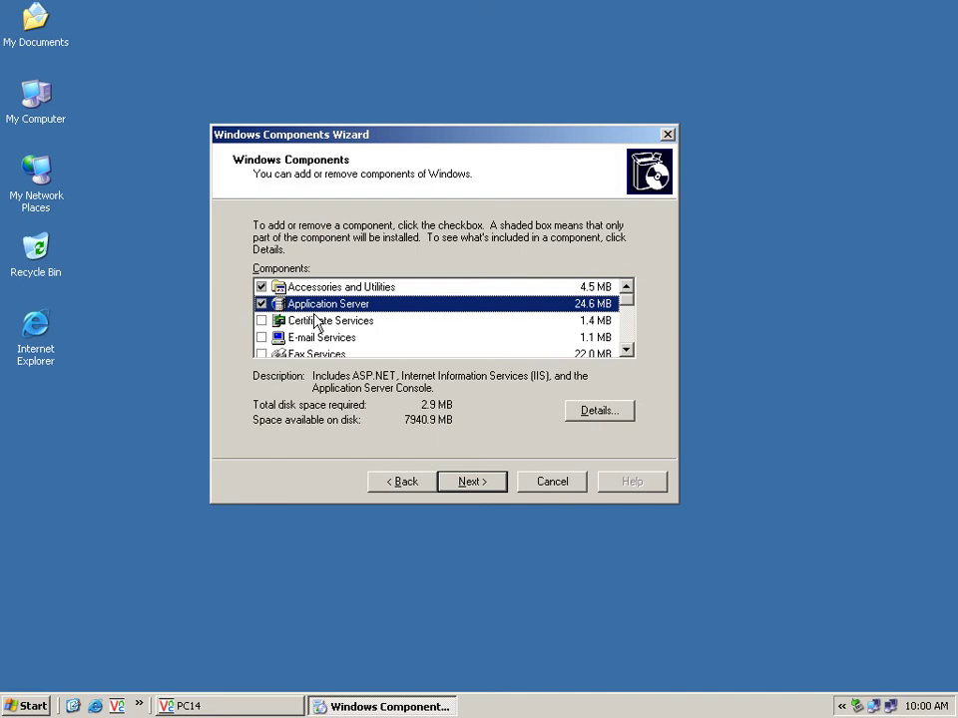
click(588, 412)
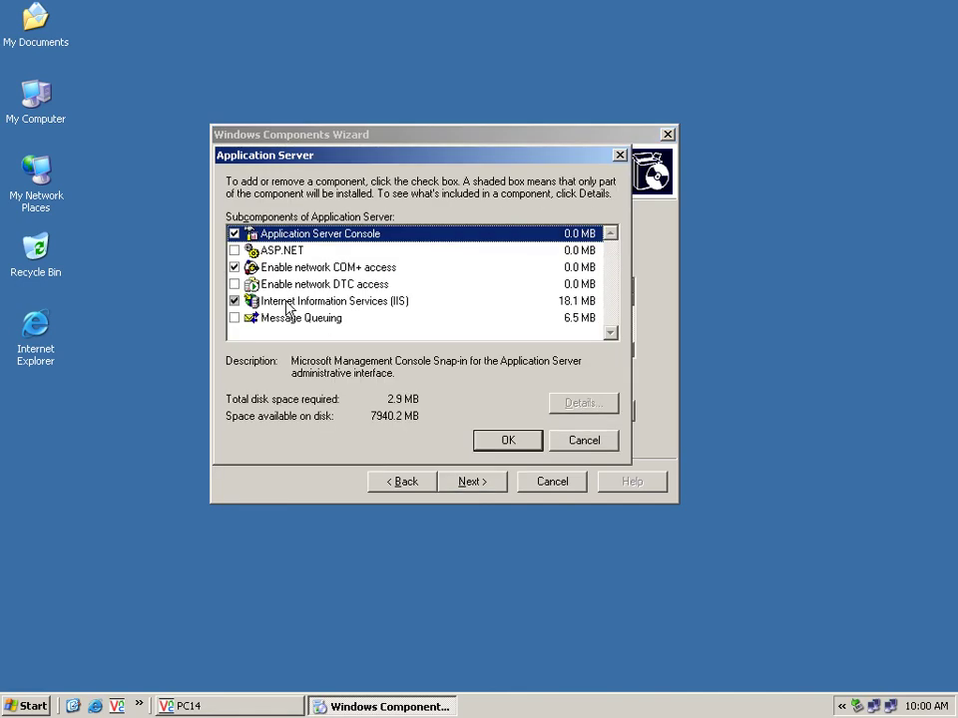
click(286, 305)
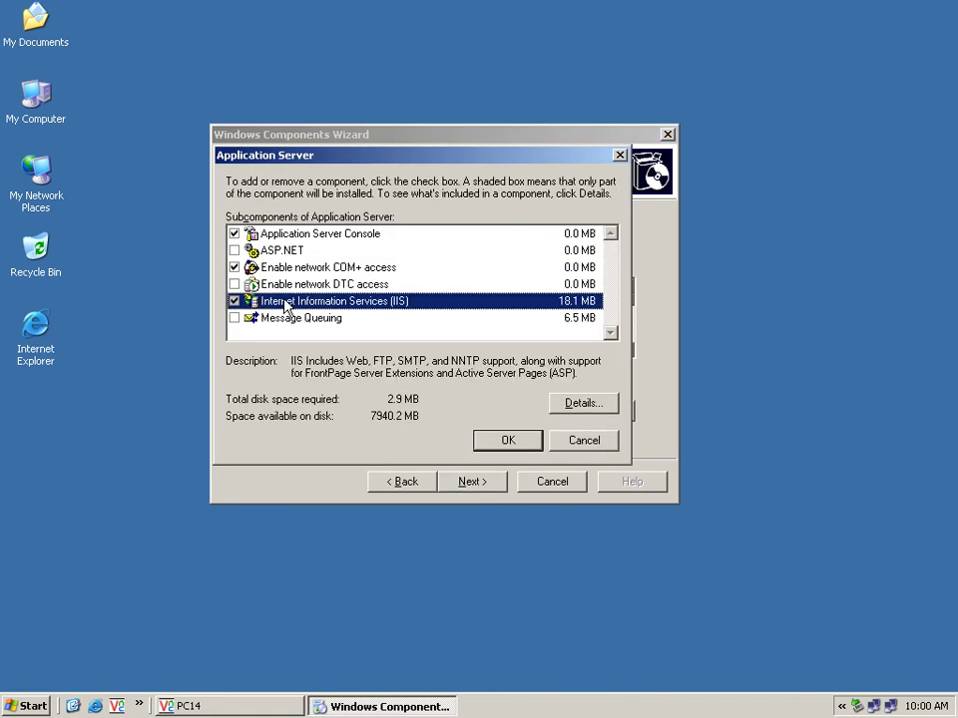
click(565, 404)
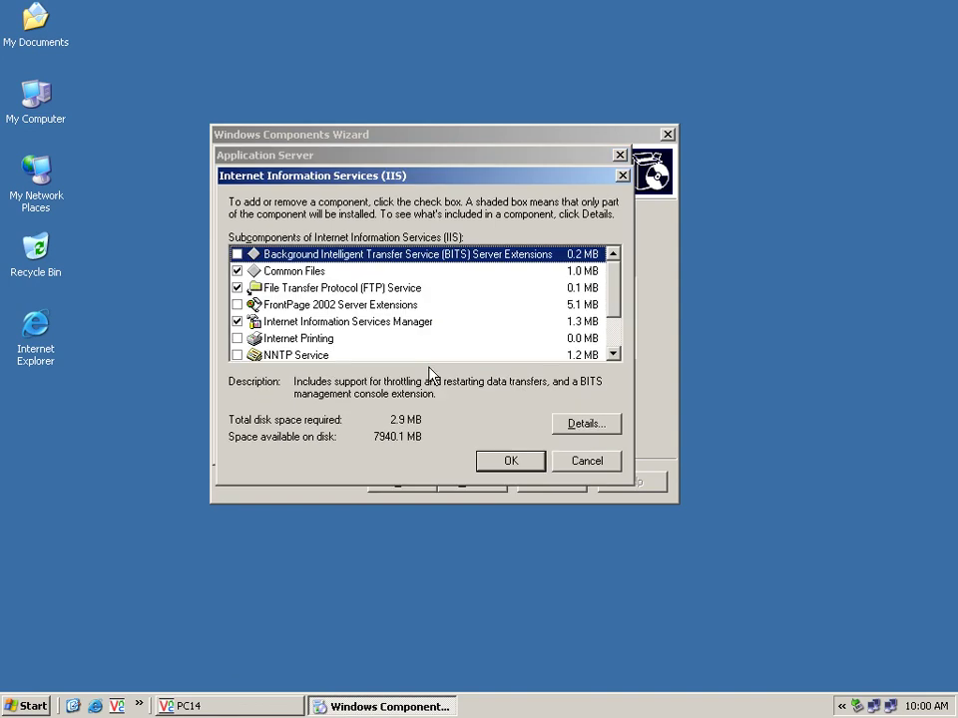
click(277, 291)
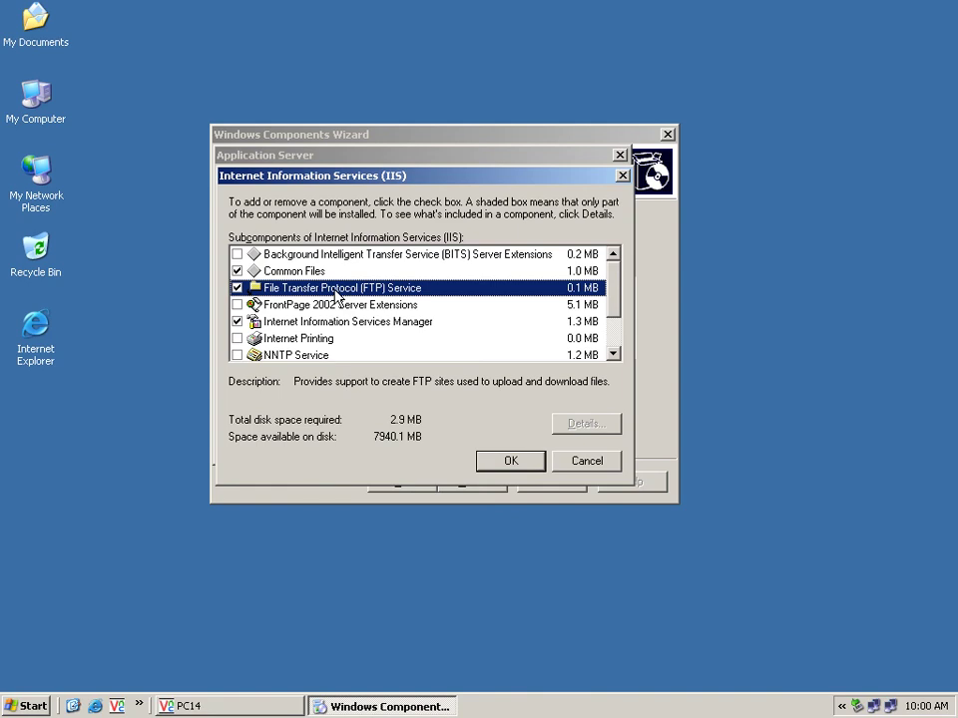
click(537, 460)
click(518, 447)
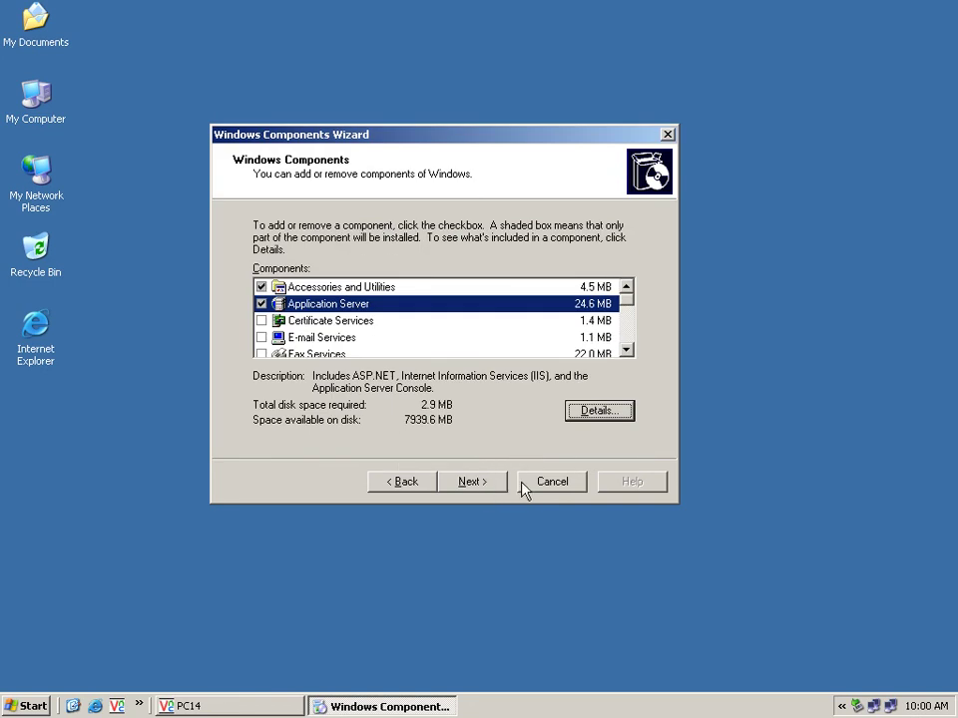
click(526, 488)
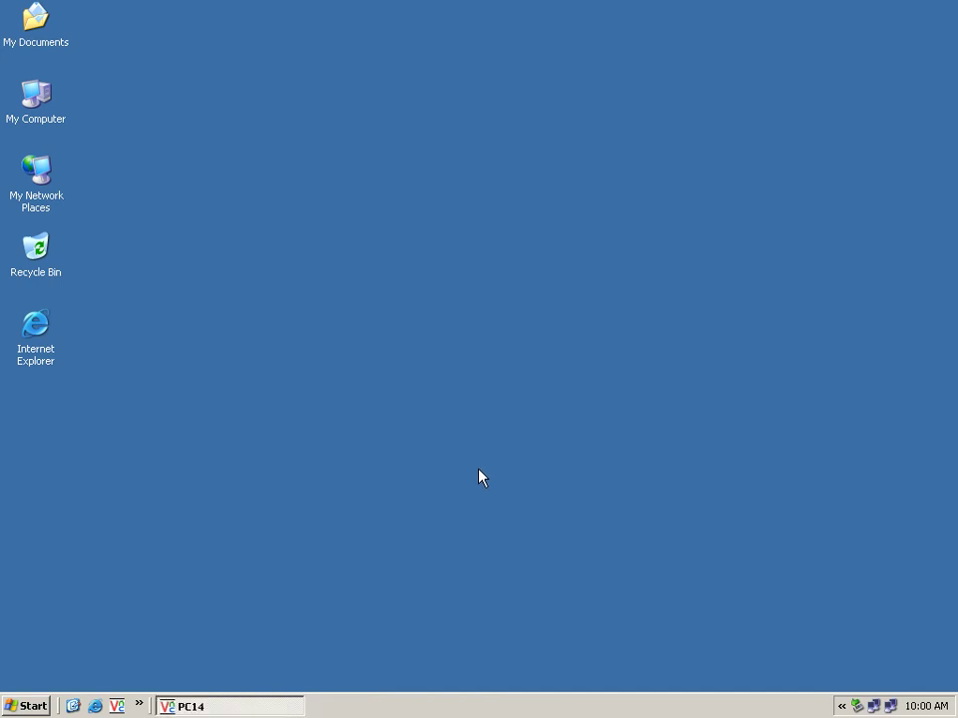
double_click(45, 364)
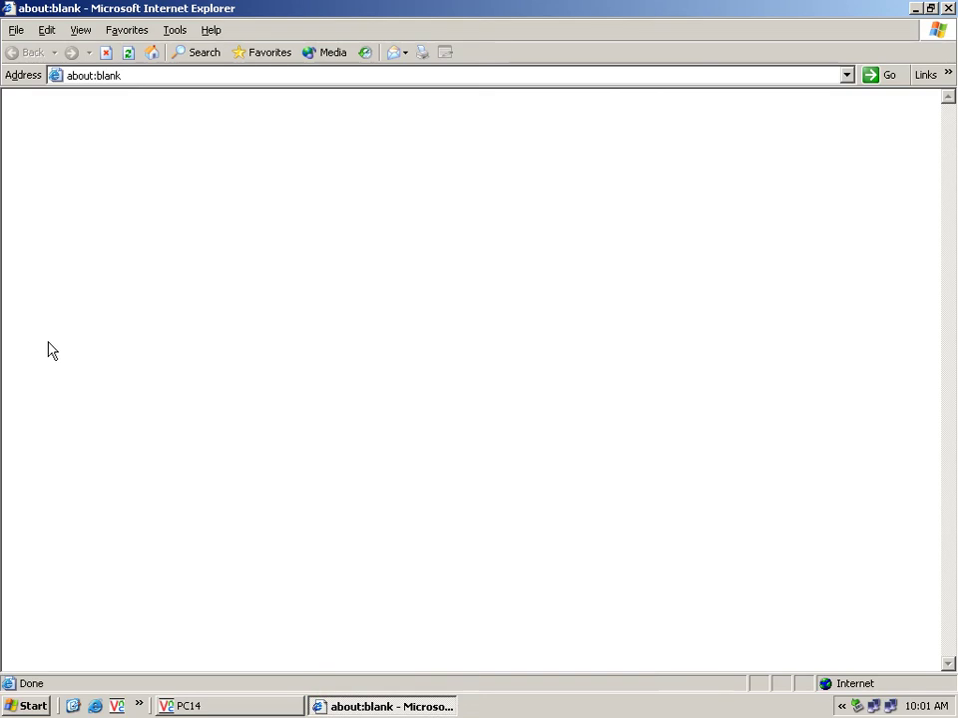
click(128, 82)
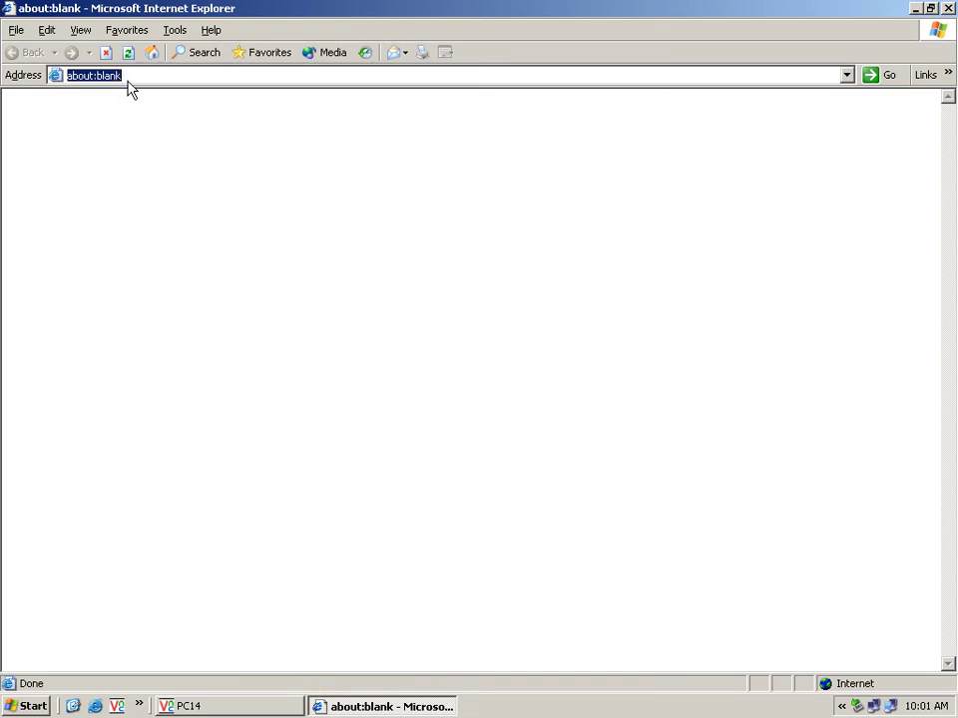
text(htt)
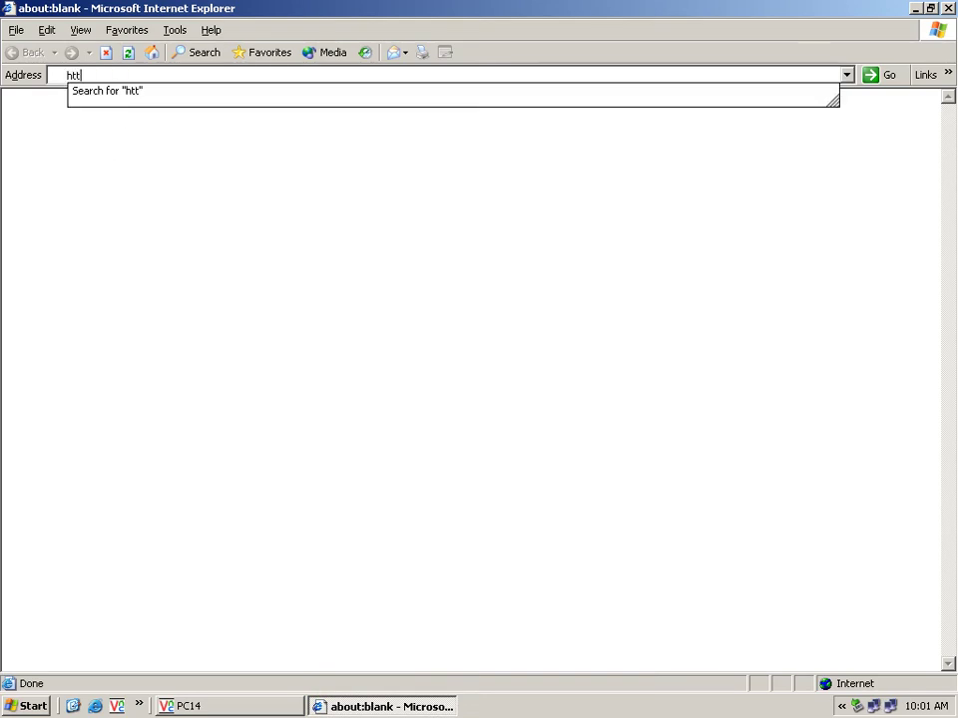
text(p://192.1.1.1)
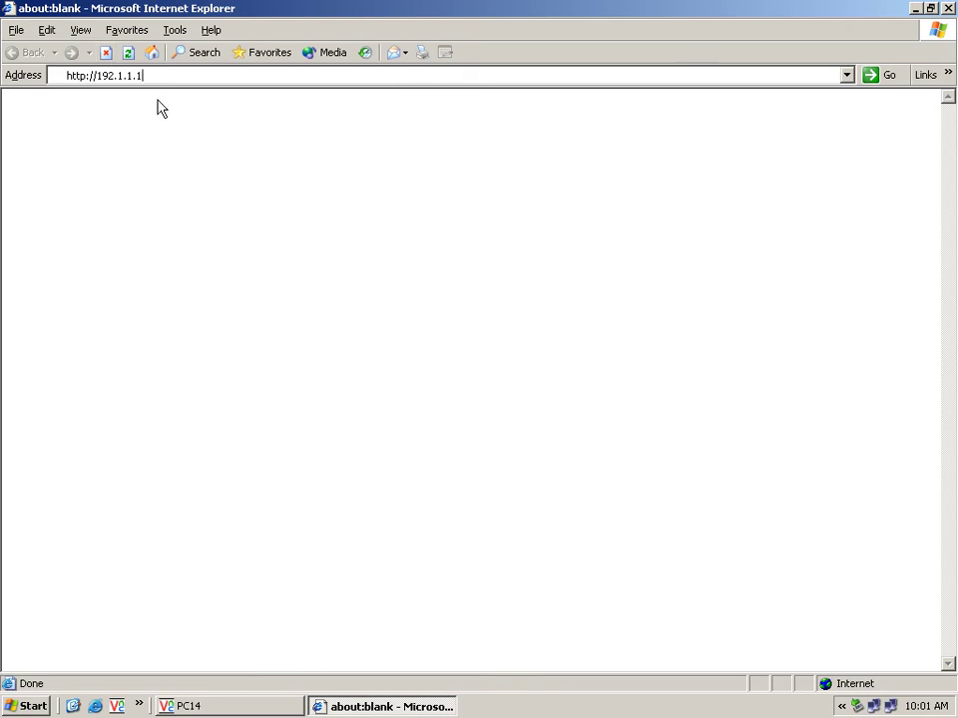
key(Return)
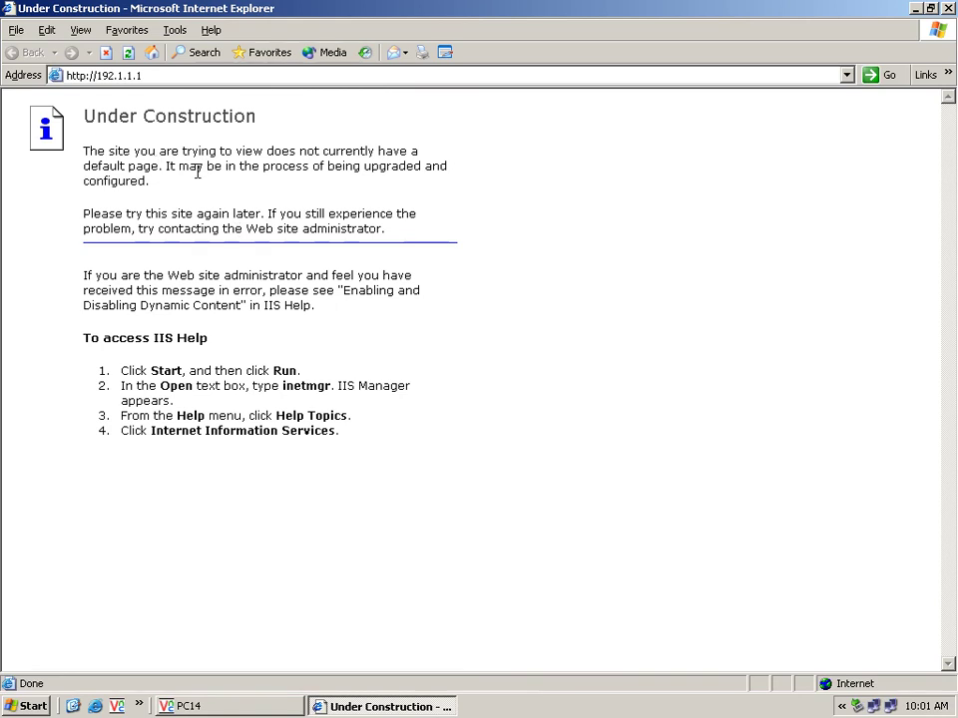
click(165, 74)
click(165, 74)
key(BackSpace)
key(BackSpace)
key(BackSpace)
key(BackSpace)
key(BackSpace)
key(BackSpace)
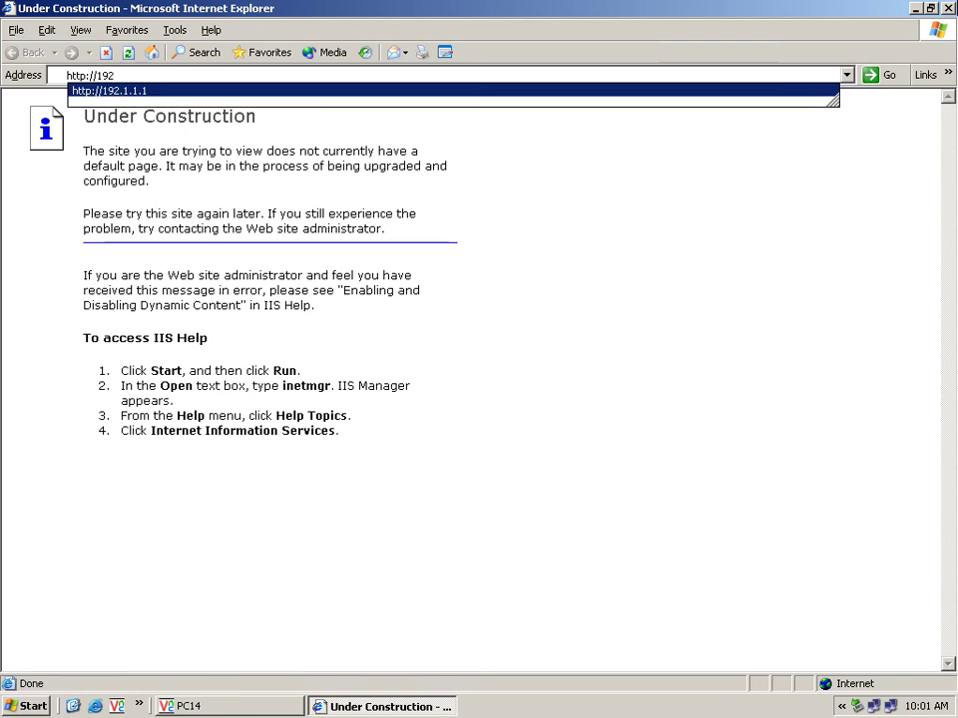
Close the browser and check the full computer name in My Computer's System Properties, leaving the settings as they are
key(alt+F4)
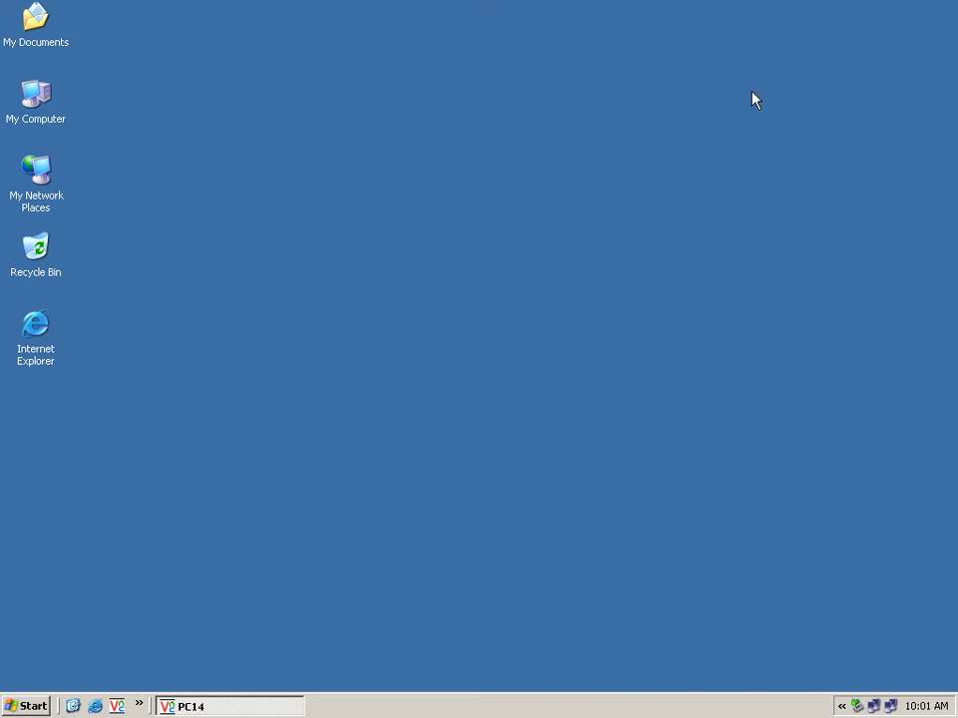
right_click(47, 123)
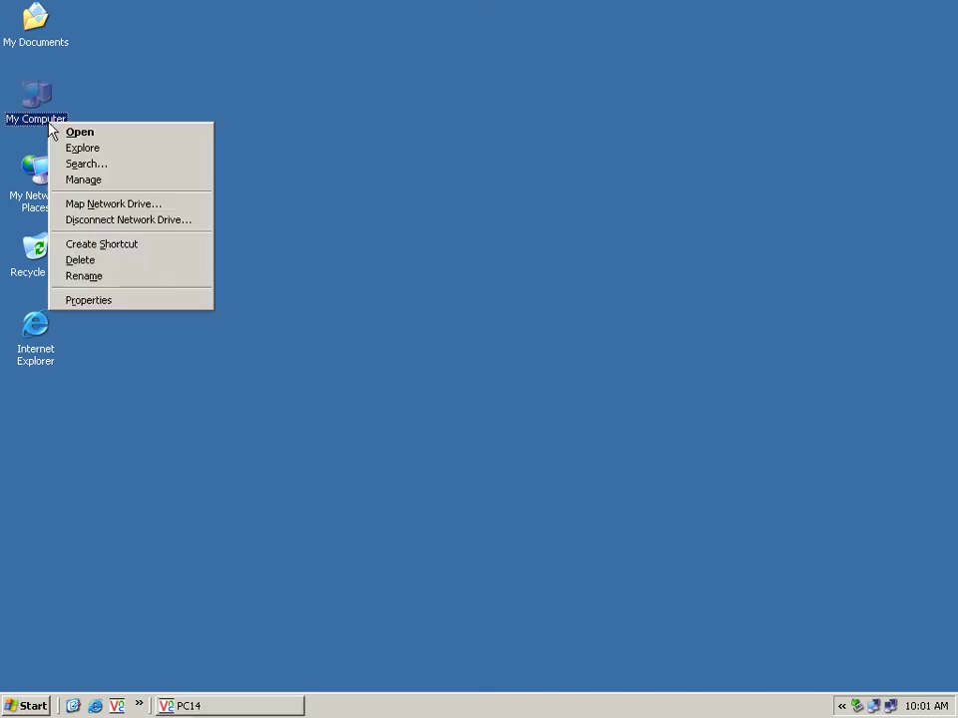
click(140, 310)
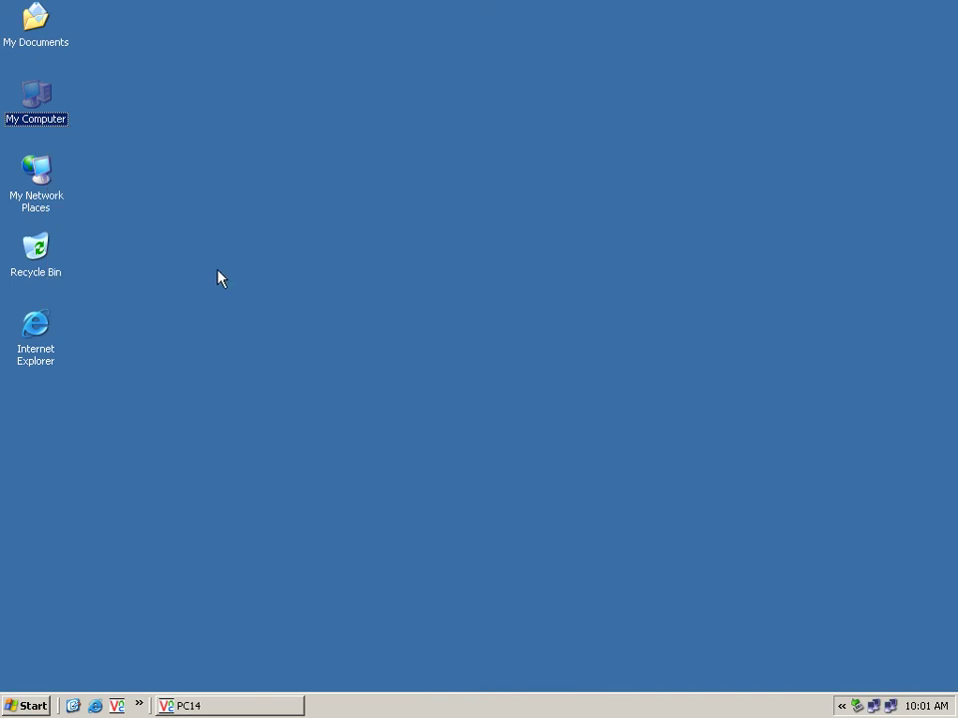
click(268, 102)
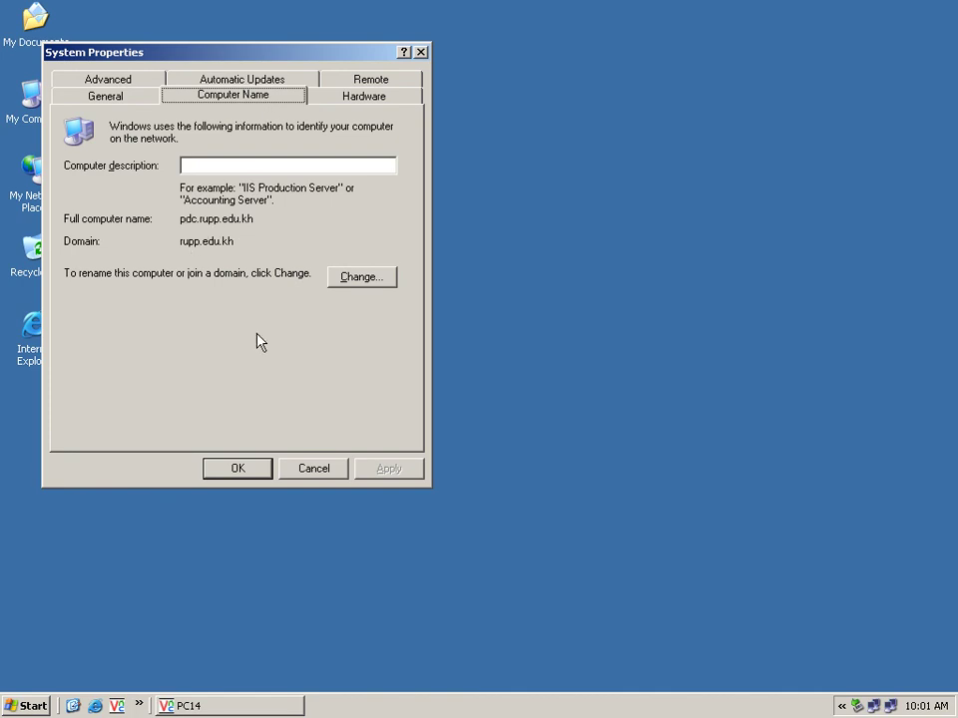
click(297, 475)
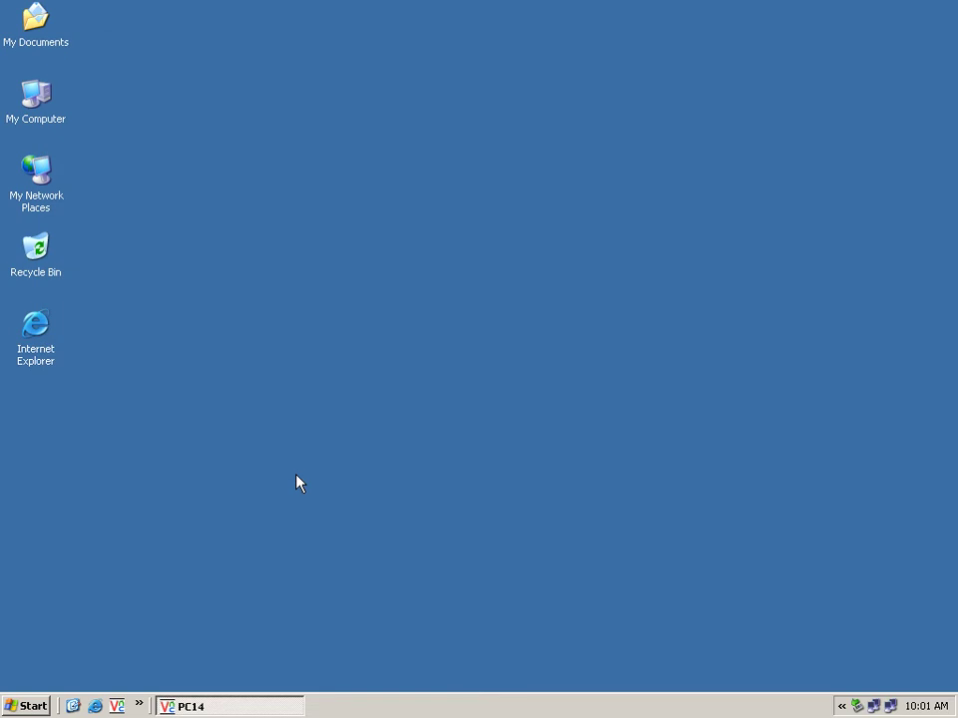
double_click(40, 355)
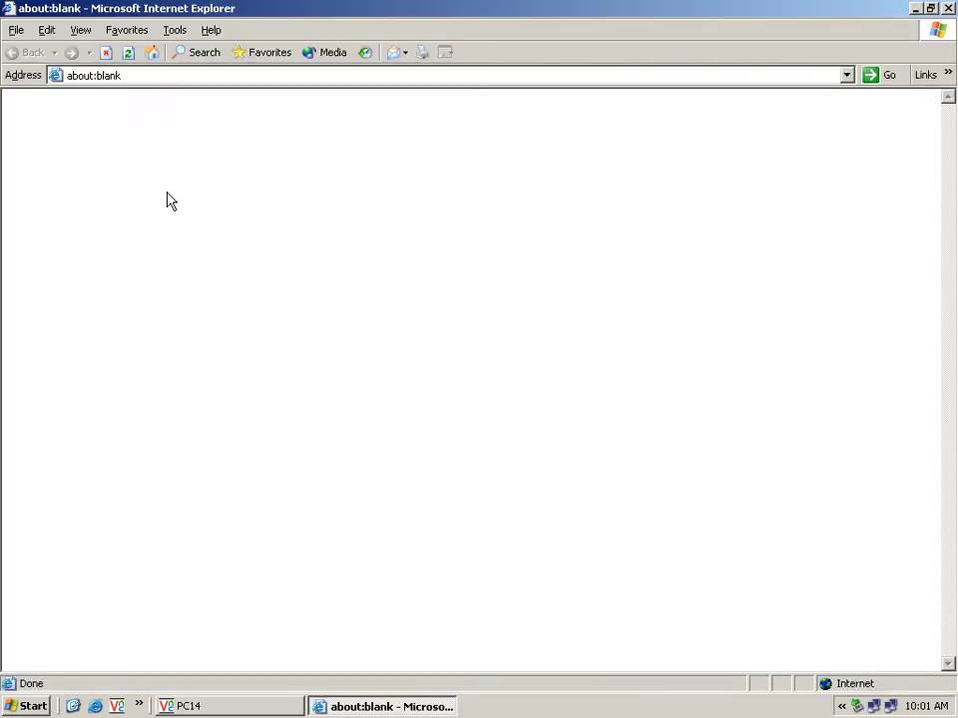
click(132, 78)
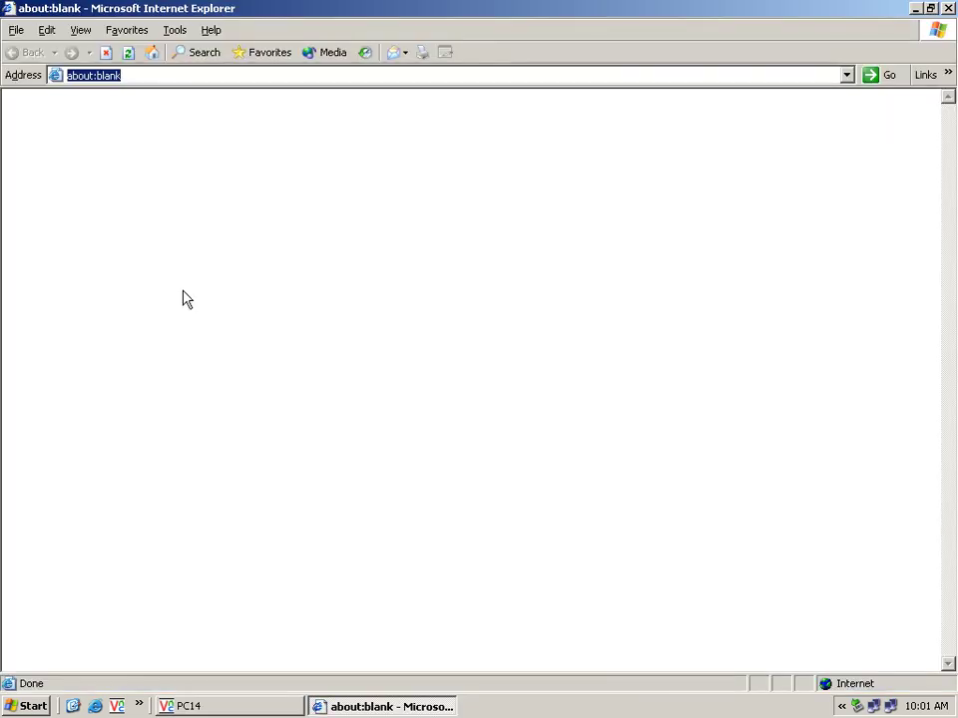
text(http://pdc.r)
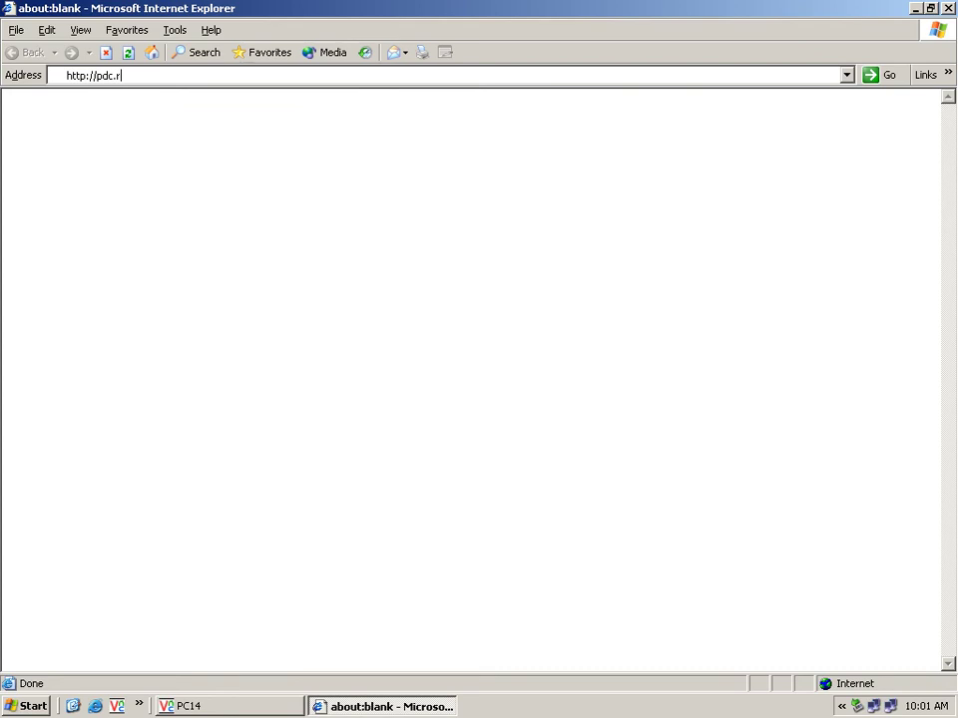
text(upp.edu.kh)
key(Return)
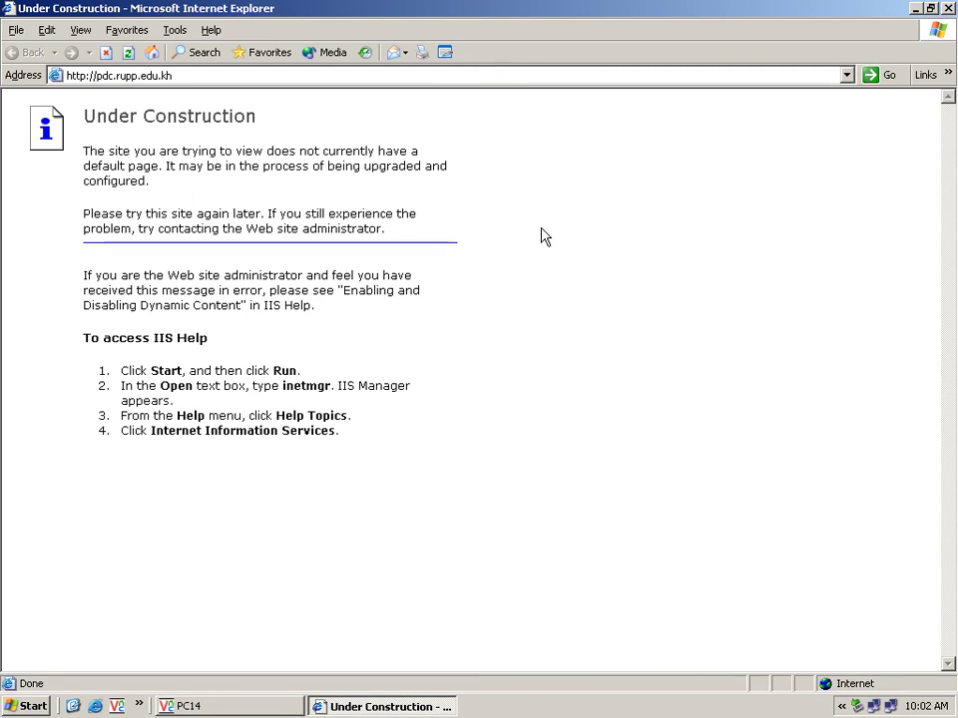
click(950, 8)
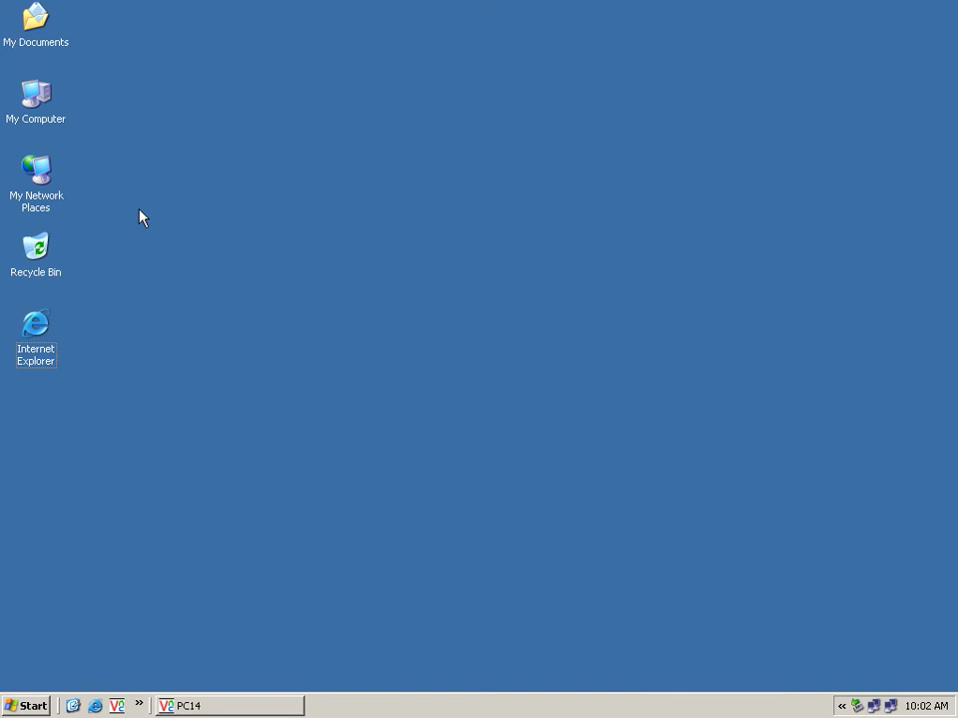
Explore My Computer to the folder D:\ALL Lession\website-rupp and open index.htm to preview the site
right_click(64, 124)
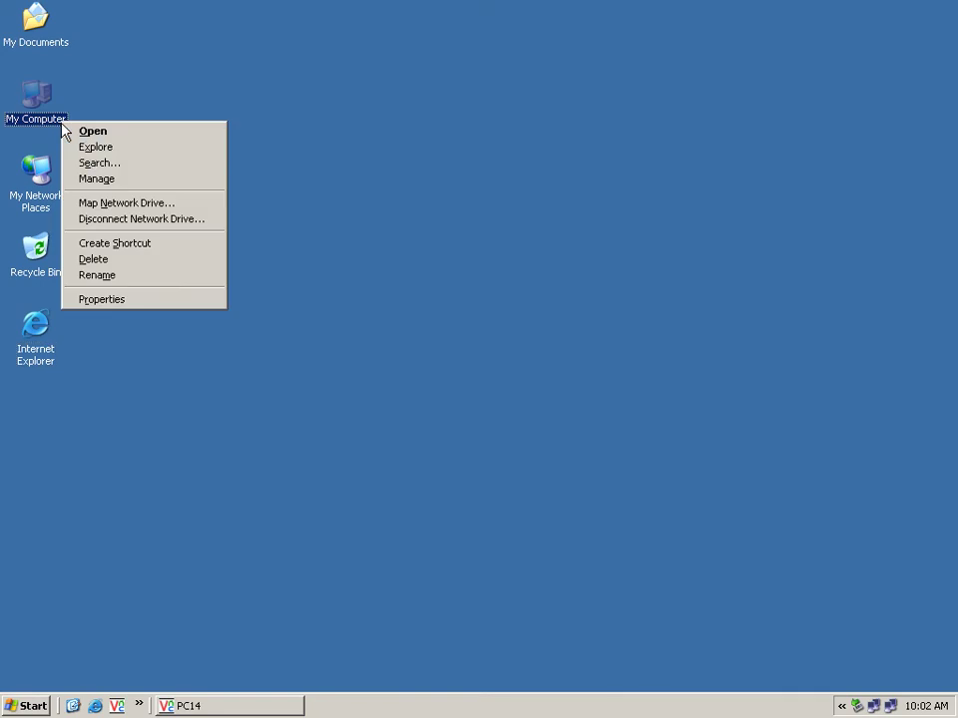
click(86, 146)
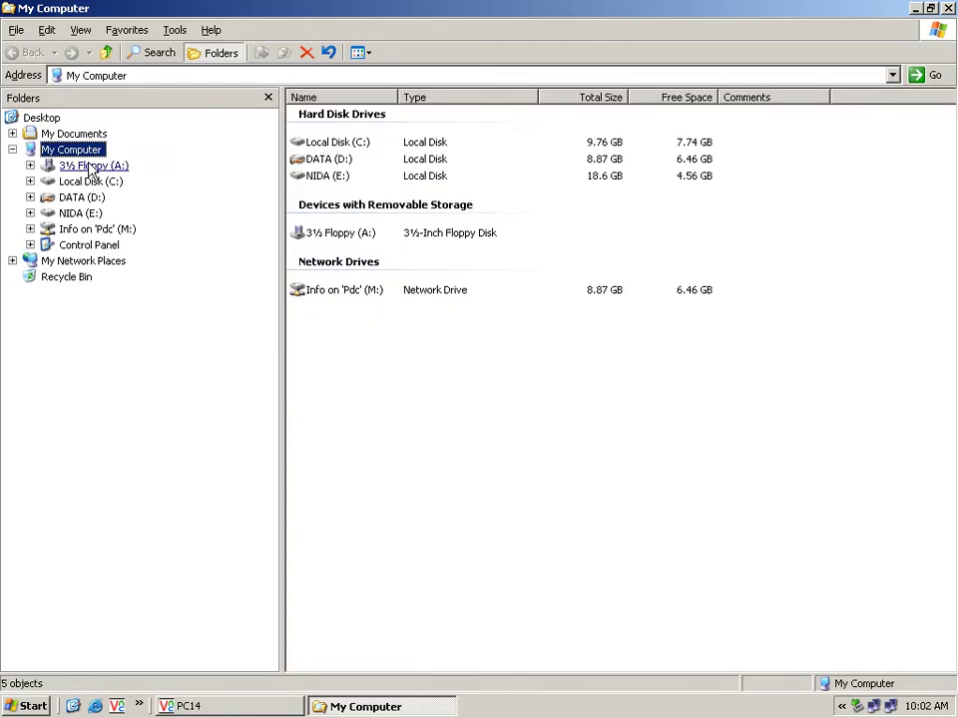
click(93, 198)
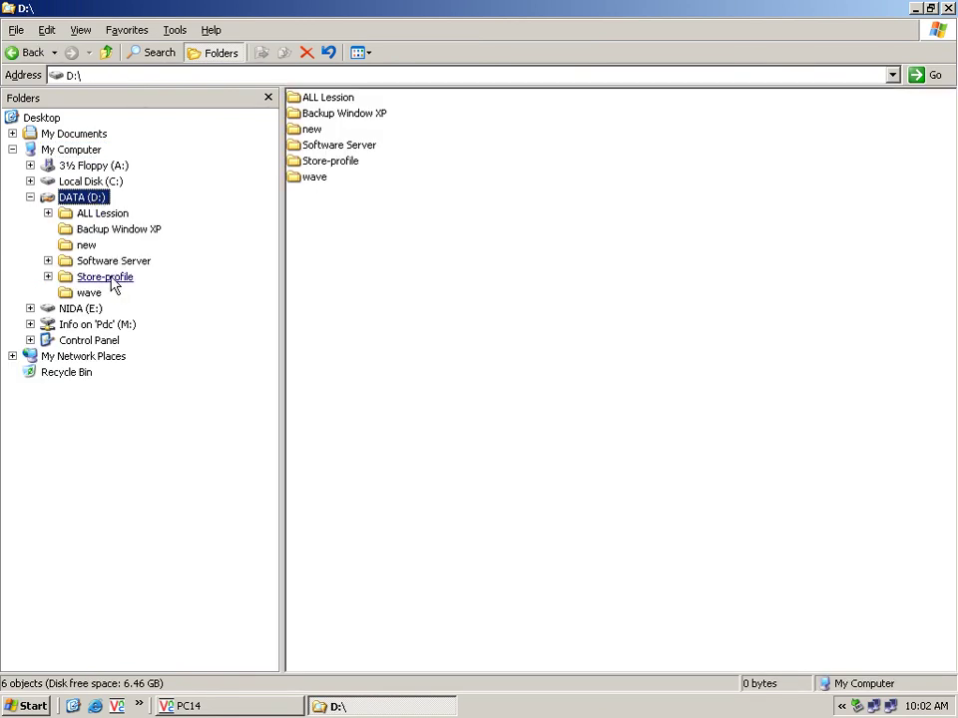
click(94, 213)
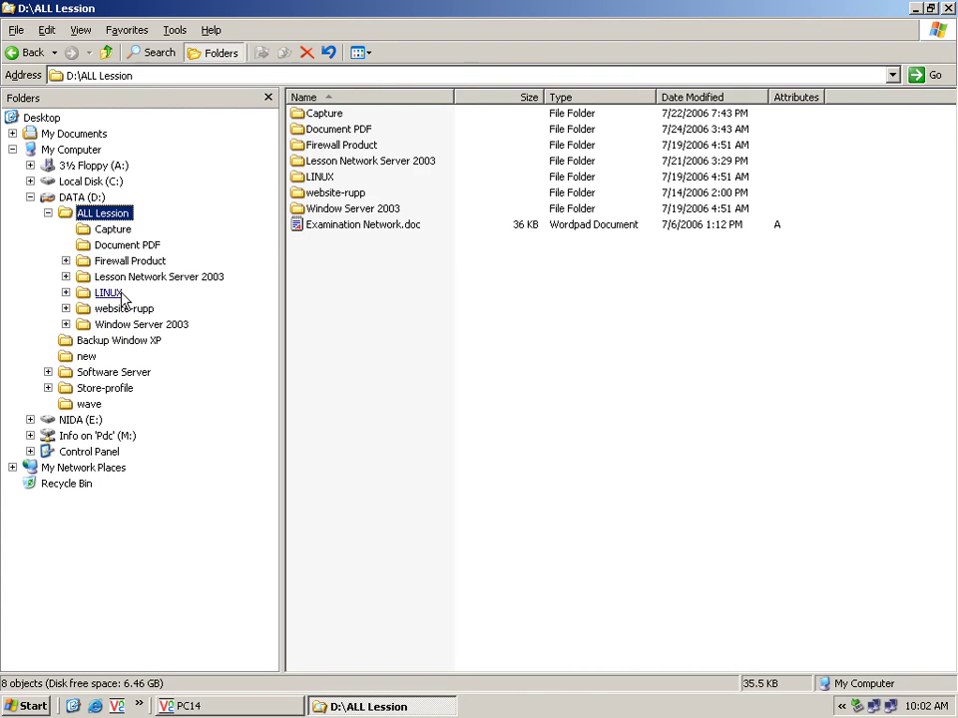
click(140, 310)
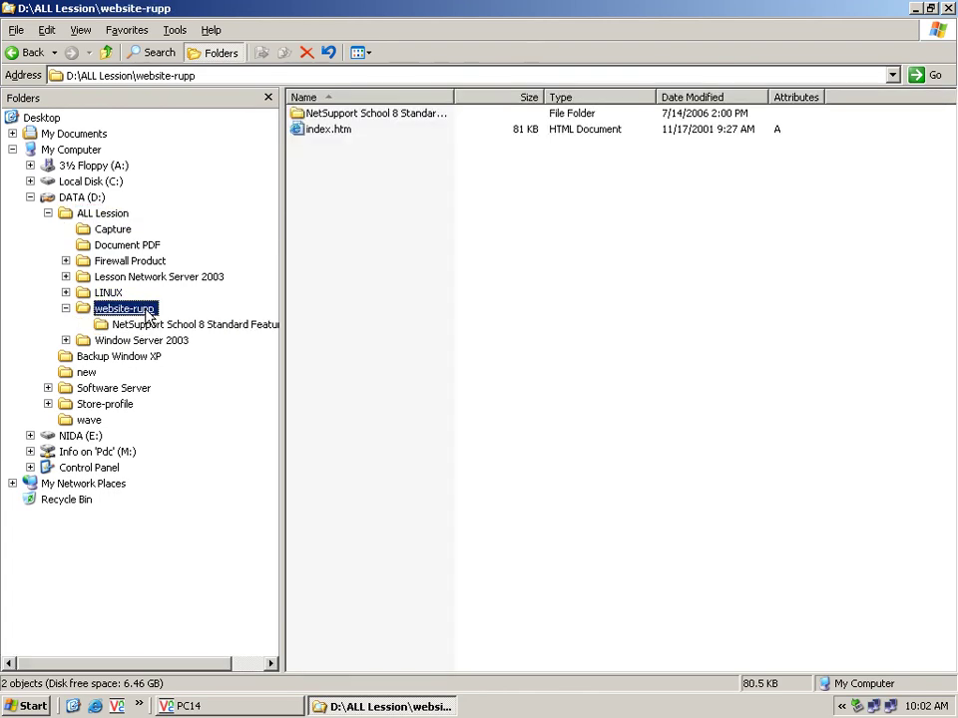
double_click(330, 135)
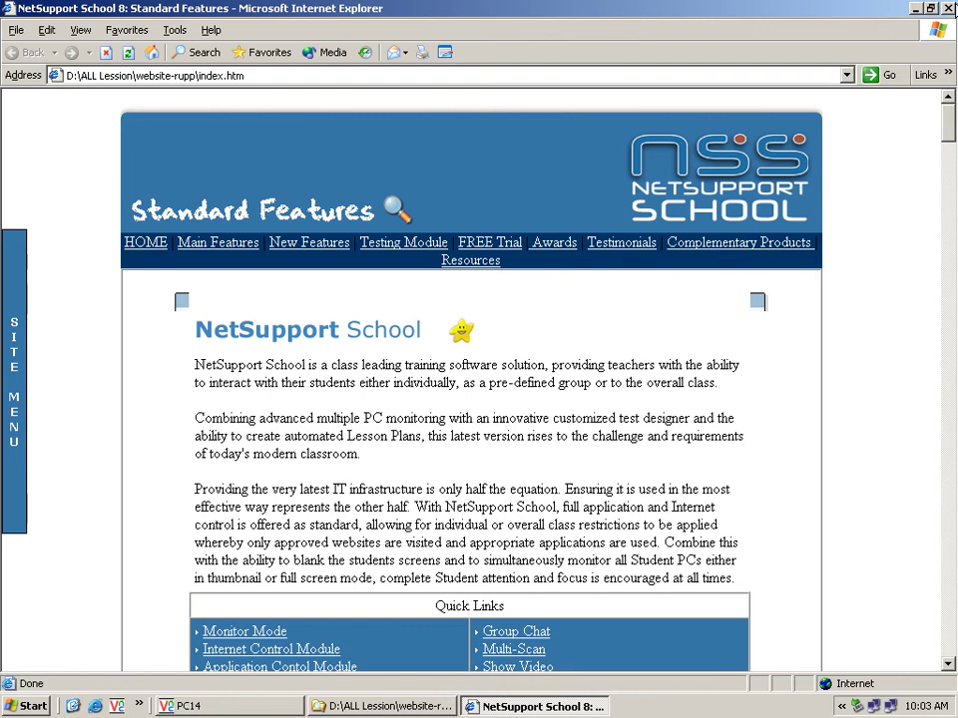
Close the site preview and its folder window, open Internet Information Services (IIS) Manager maximized, and widen its console tree
click(949, 8)
click(949, 8)
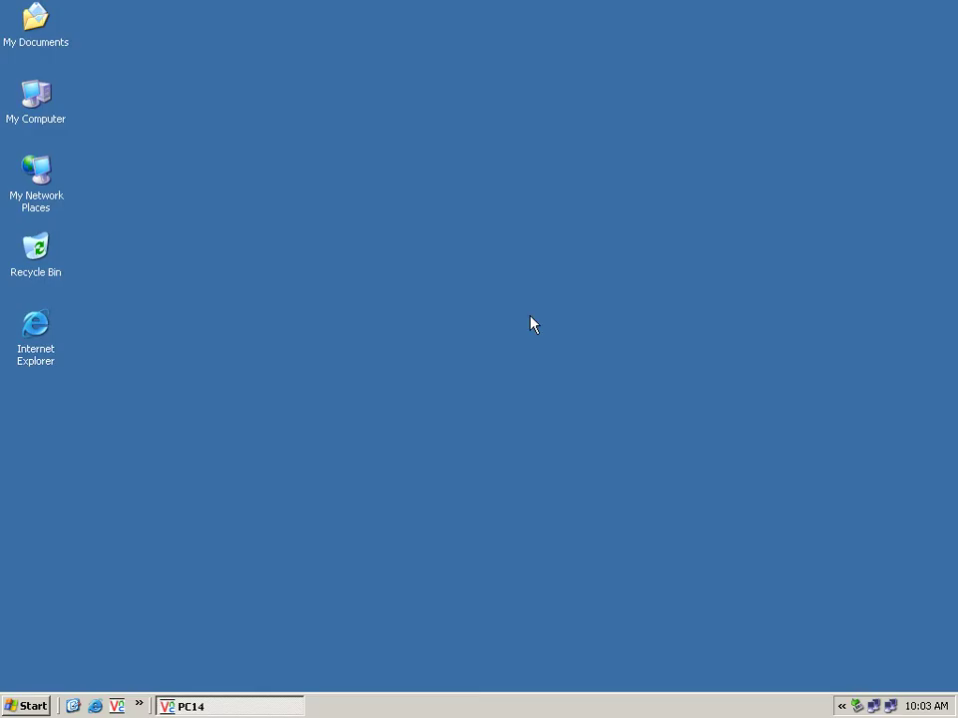
click(25, 706)
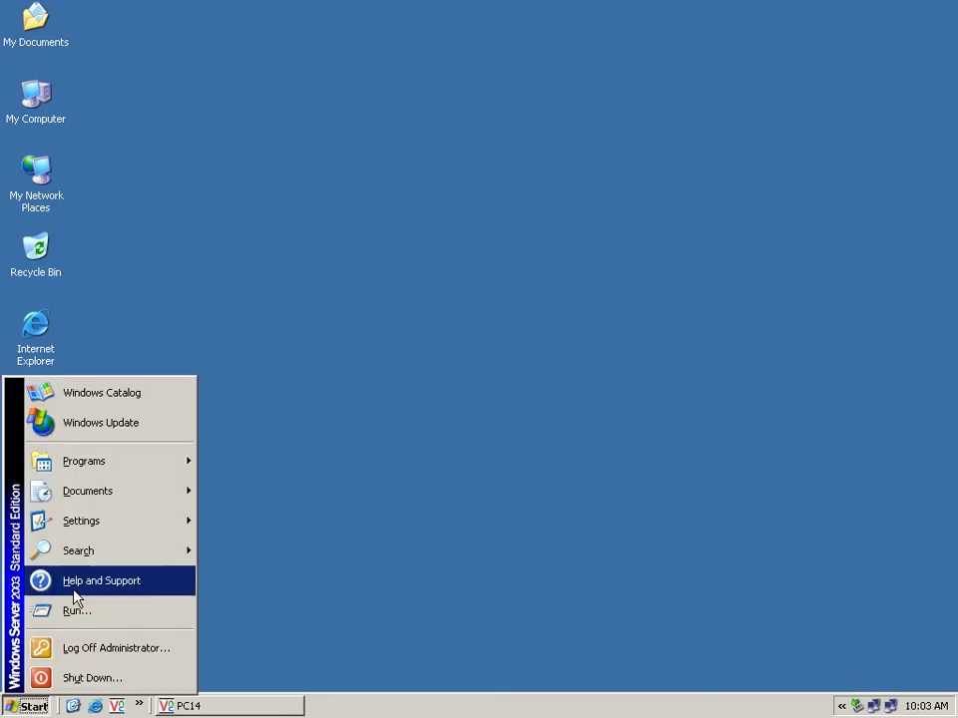
mouse_move(139, 465)
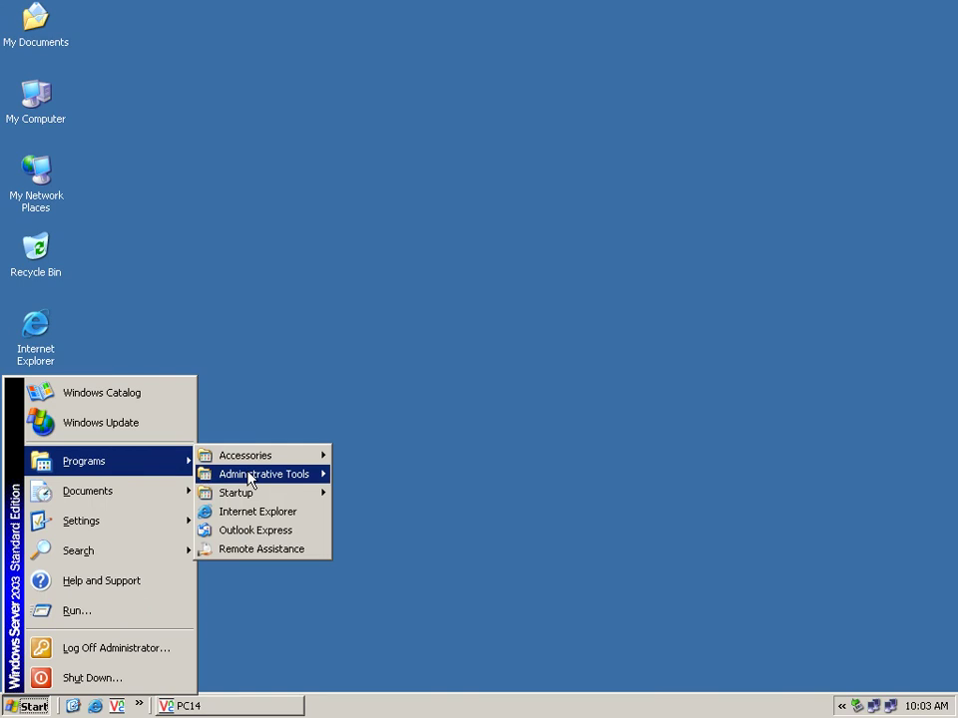
mouse_move(249, 477)
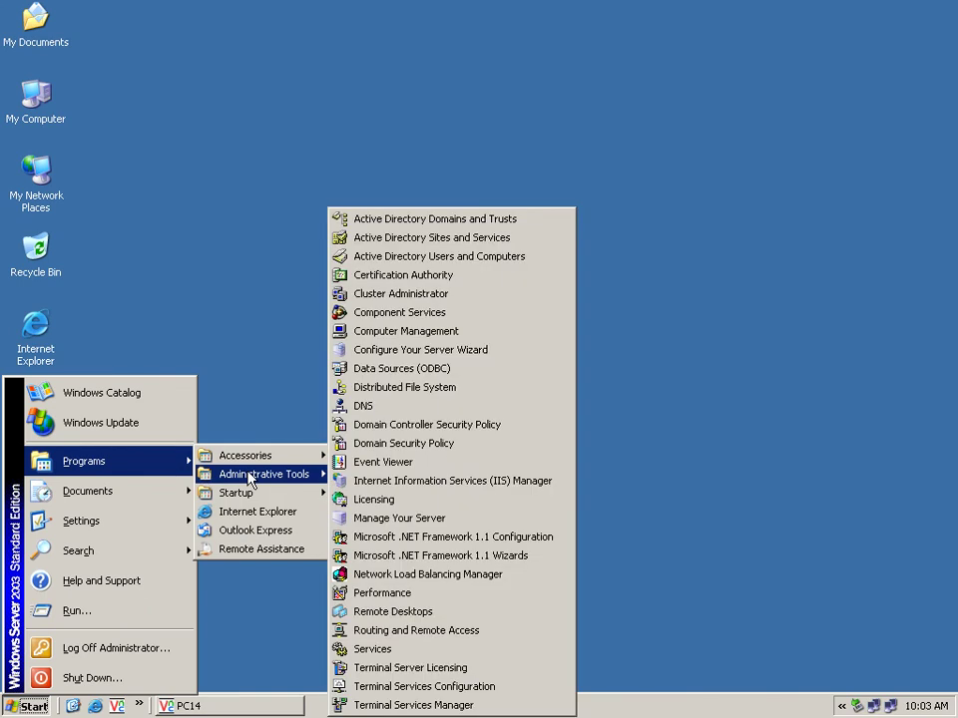
click(494, 483)
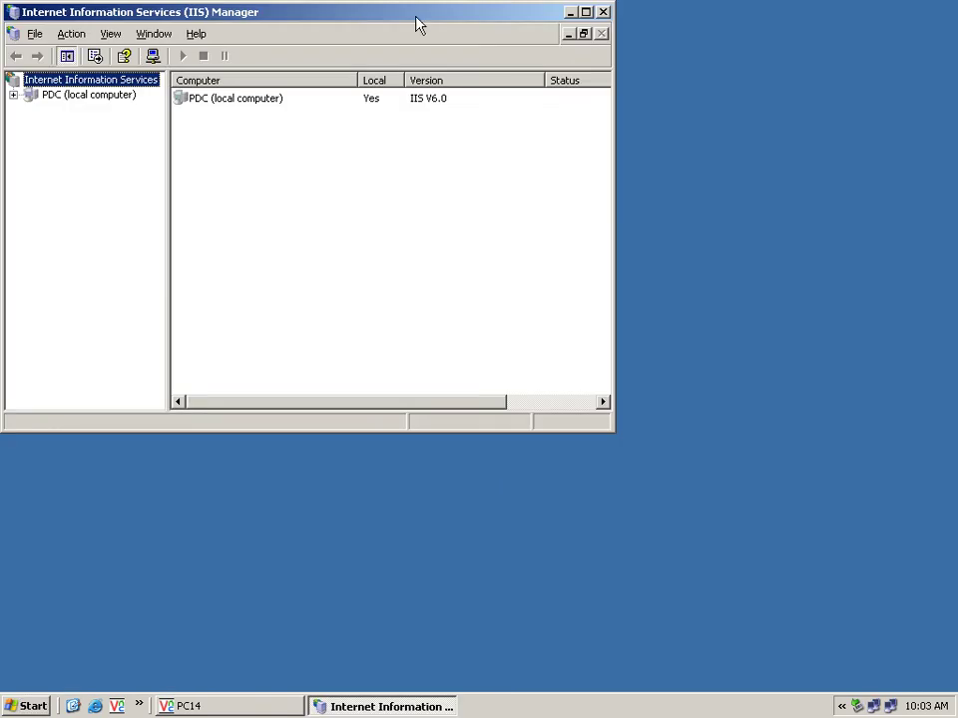
double_click(526, 60)
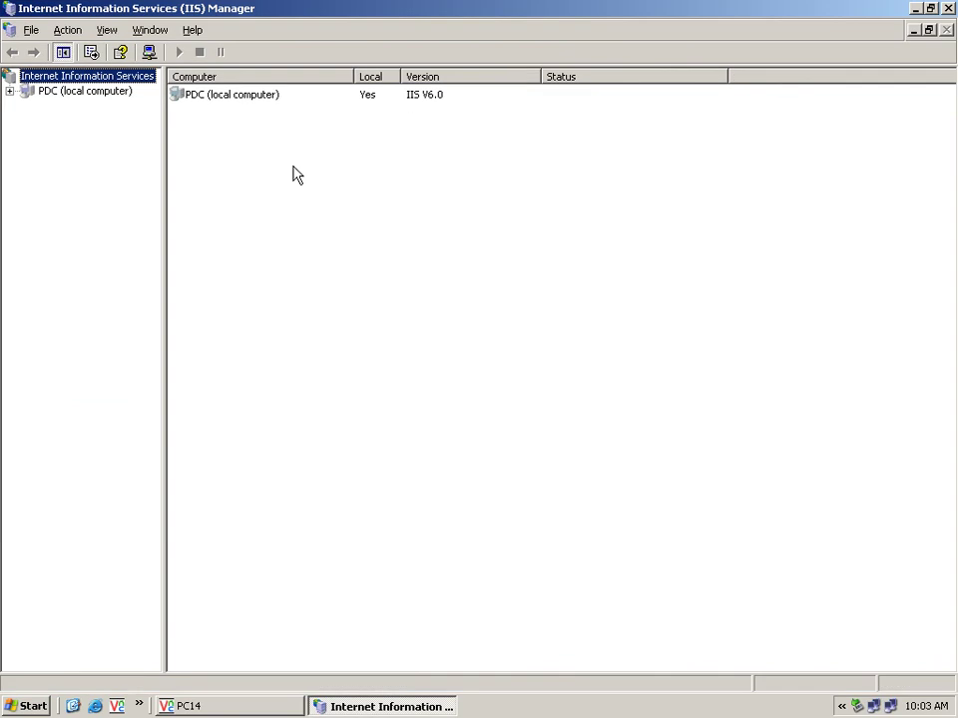
drag(161, 196, 327, 212)
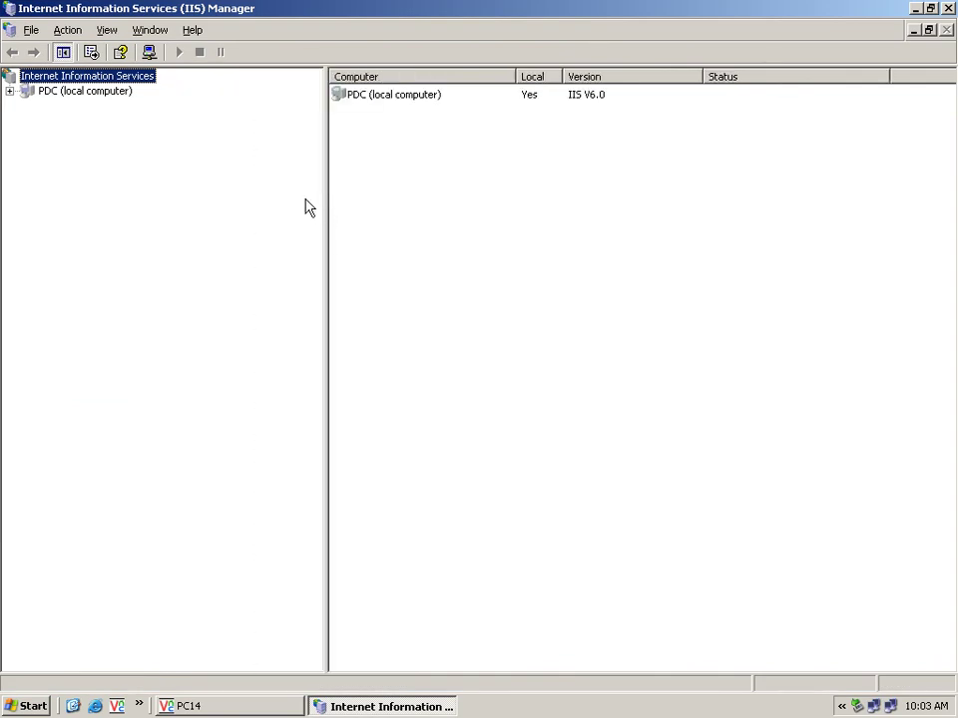
Expand the PDC local computer and its Web Sites folder in the IIS console tree
click(47, 92)
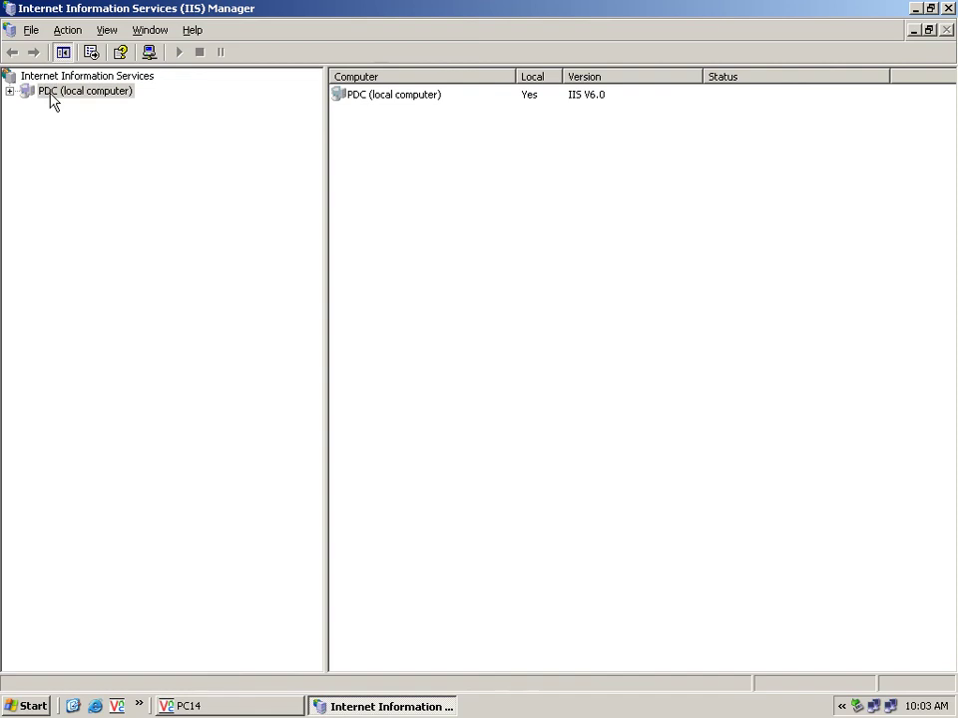
click(10, 92)
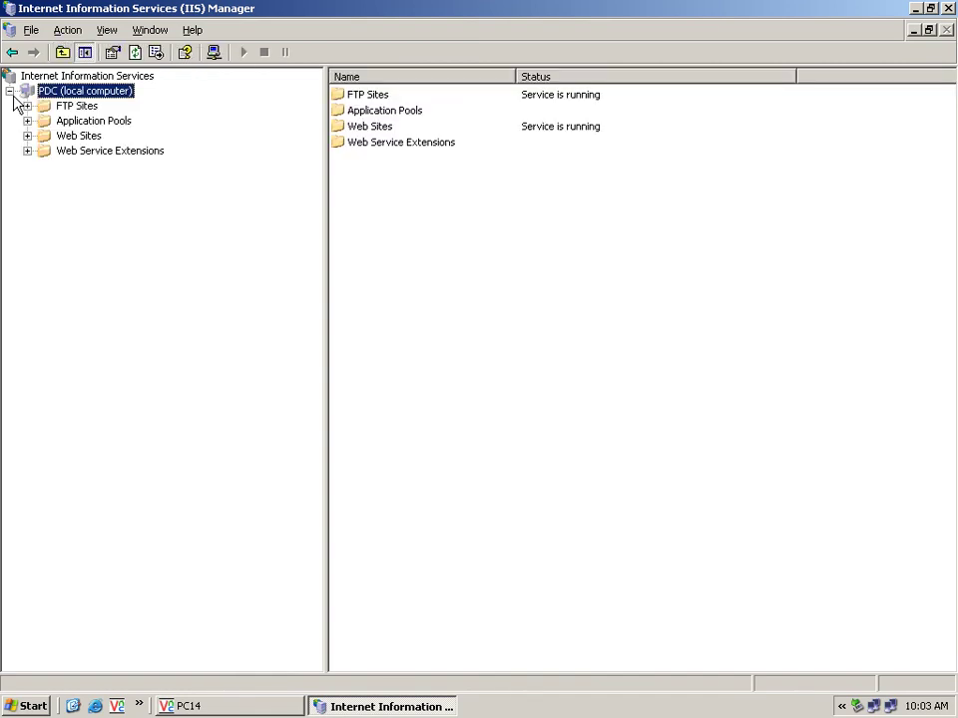
click(62, 134)
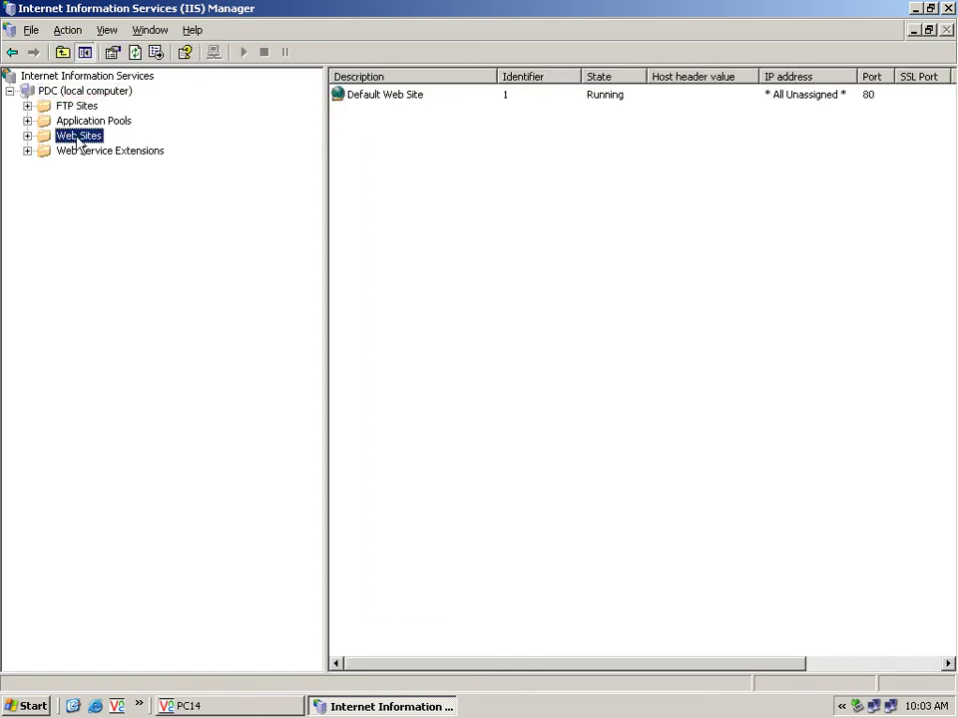
double_click(77, 138)
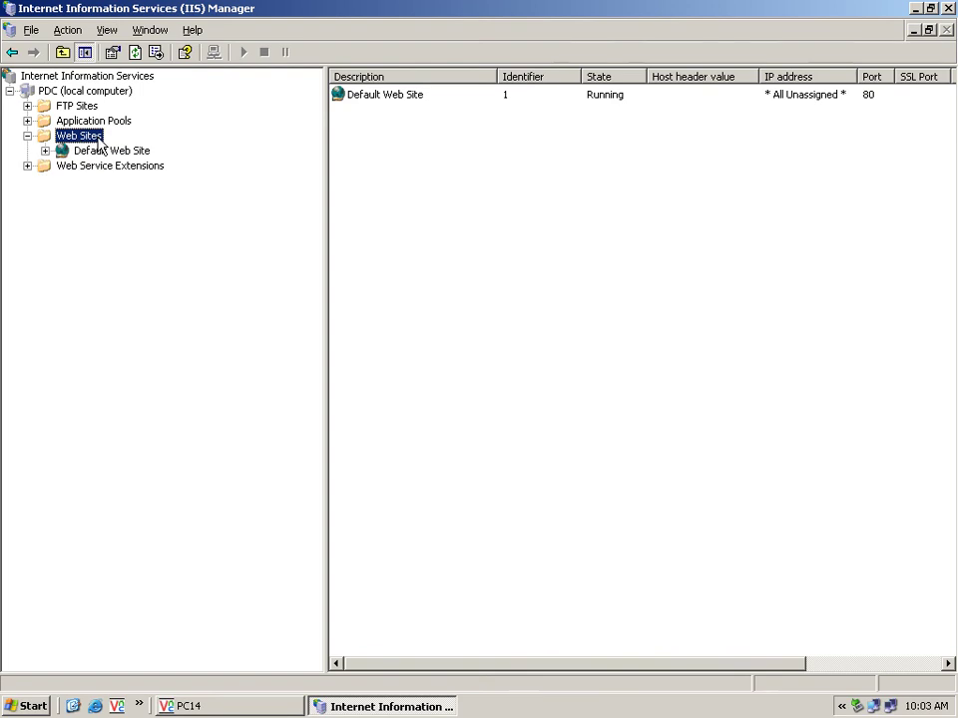
Start creating a new web site under Web Sites and give it the description webserver
right_click(99, 141)
mouse_move(230, 152)
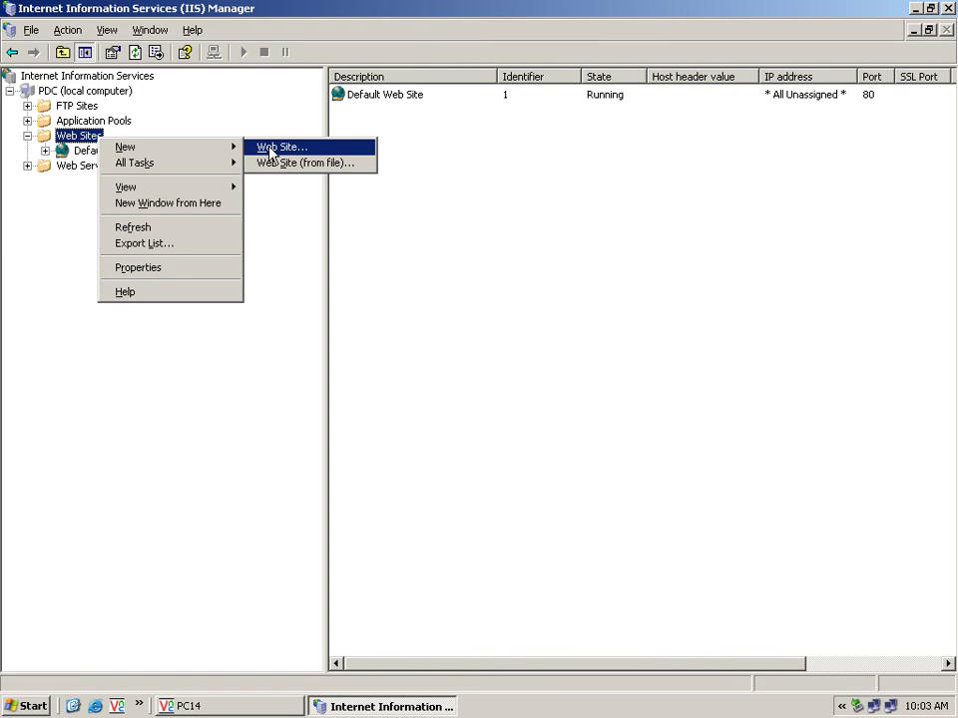
click(269, 149)
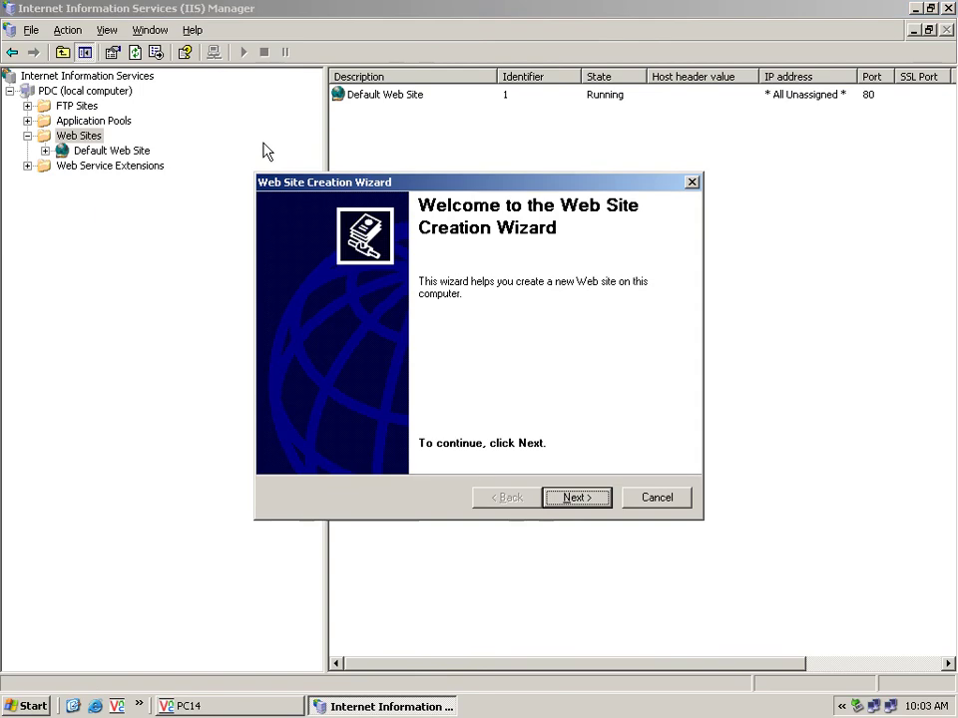
click(577, 502)
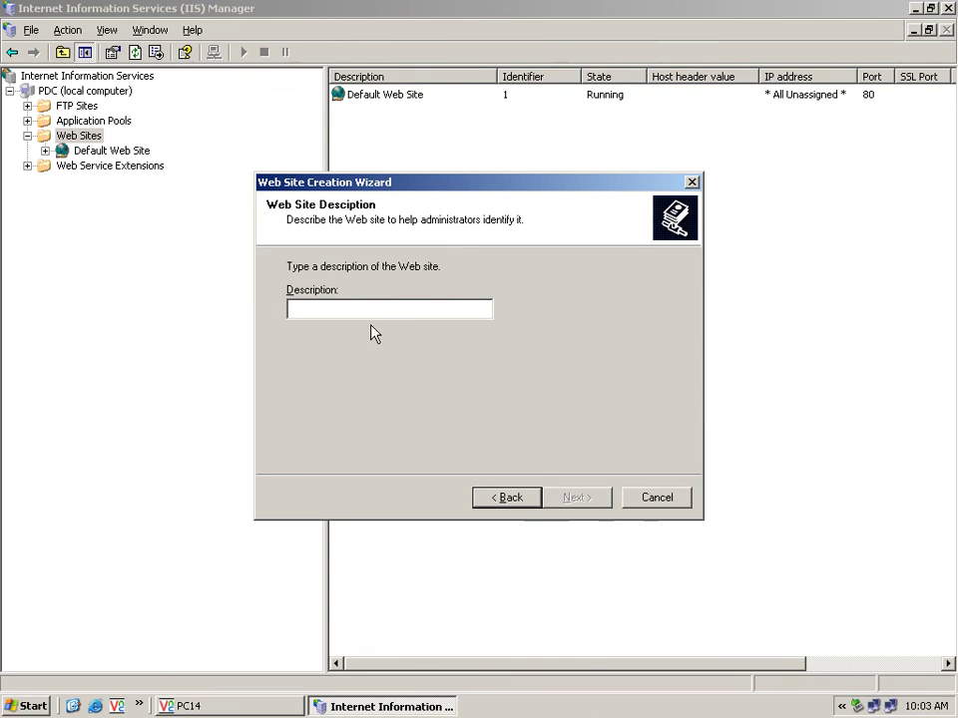
text(webserver)
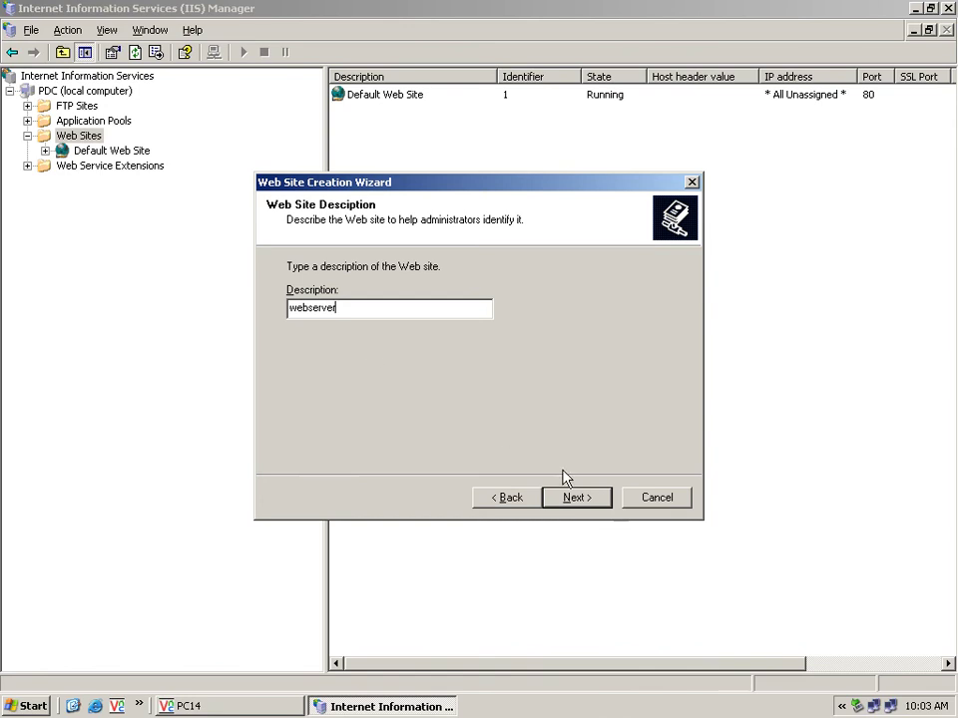
click(596, 498)
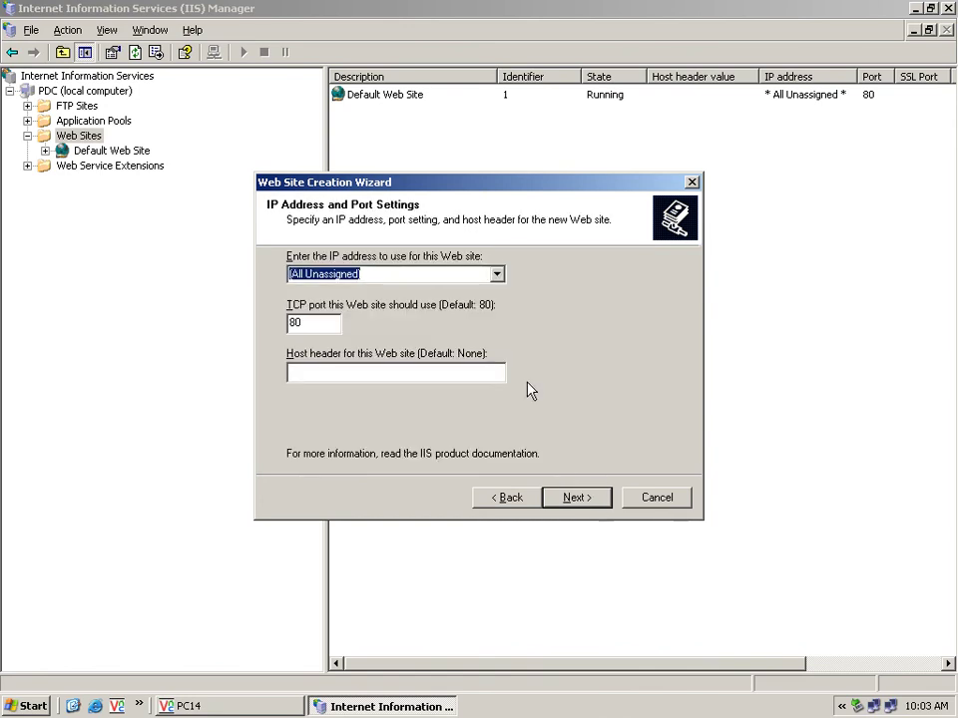
Assign IP address 192.1.1.1 to the new web site, keeping TCP port 80 and no host header
click(496, 273)
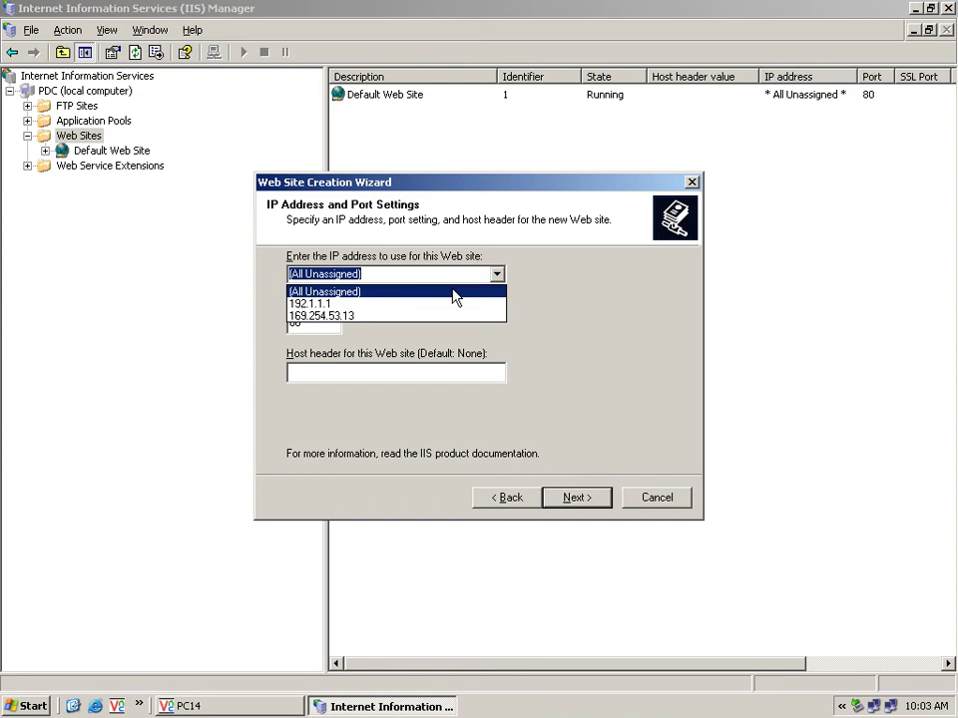
click(370, 303)
click(327, 324)
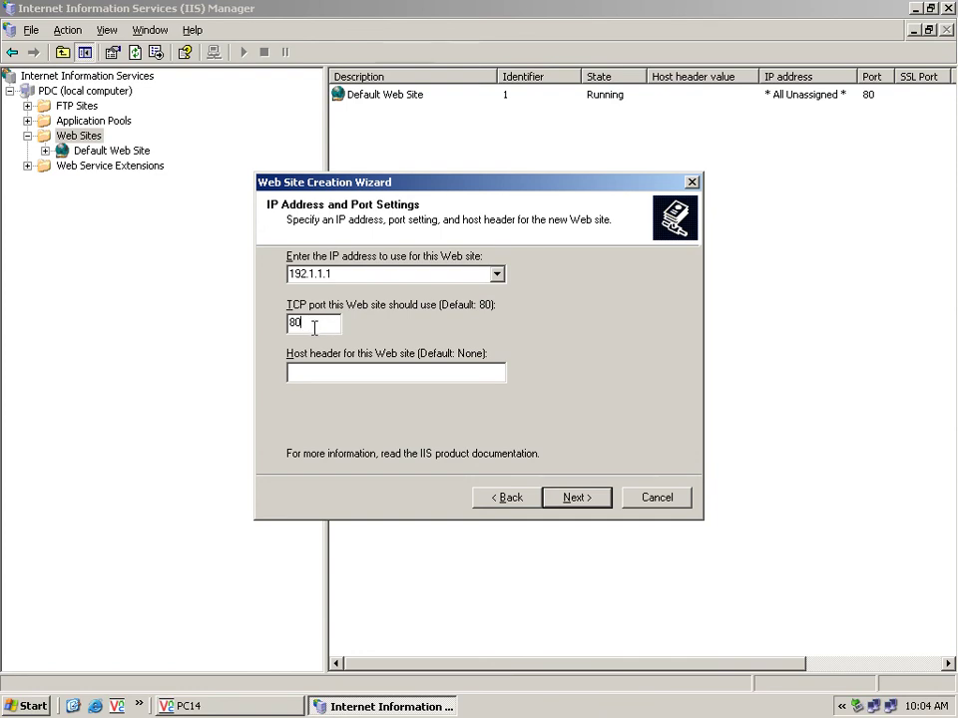
click(578, 496)
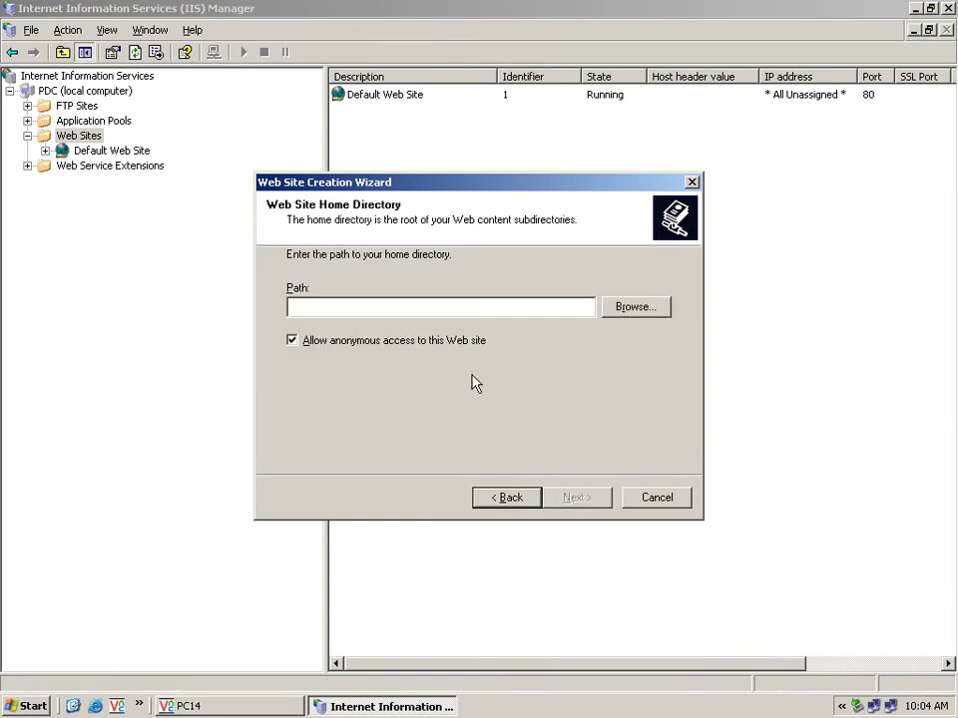
Set the home directory to D:\ALL Lession\website-rupp with anonymous access, and finish creating the site with Read and Run scripts permissions
click(626, 308)
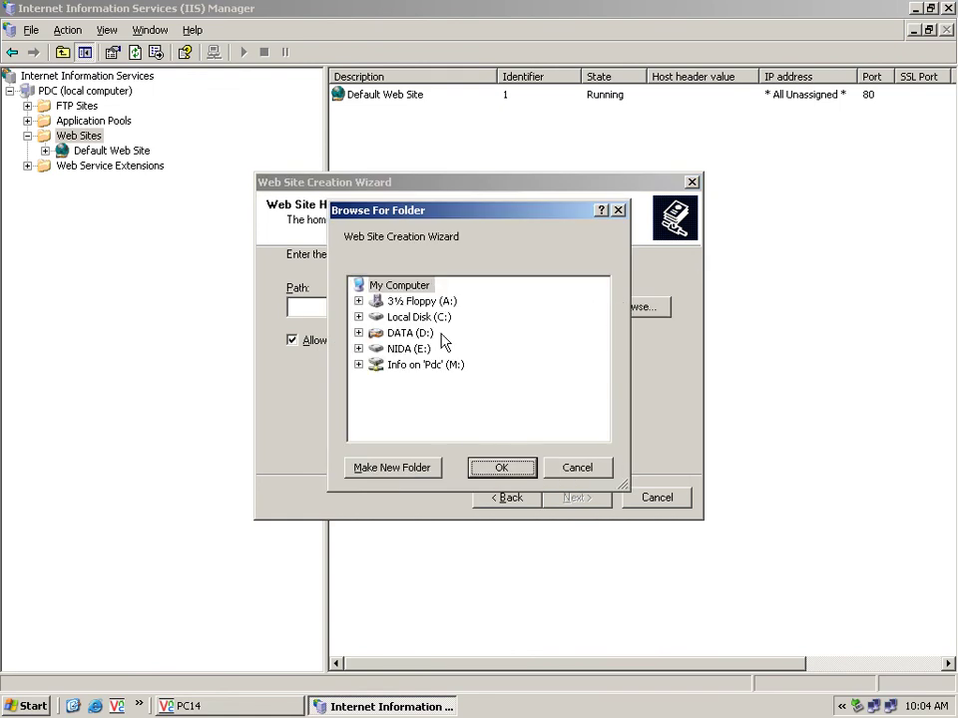
double_click(411, 333)
double_click(414, 347)
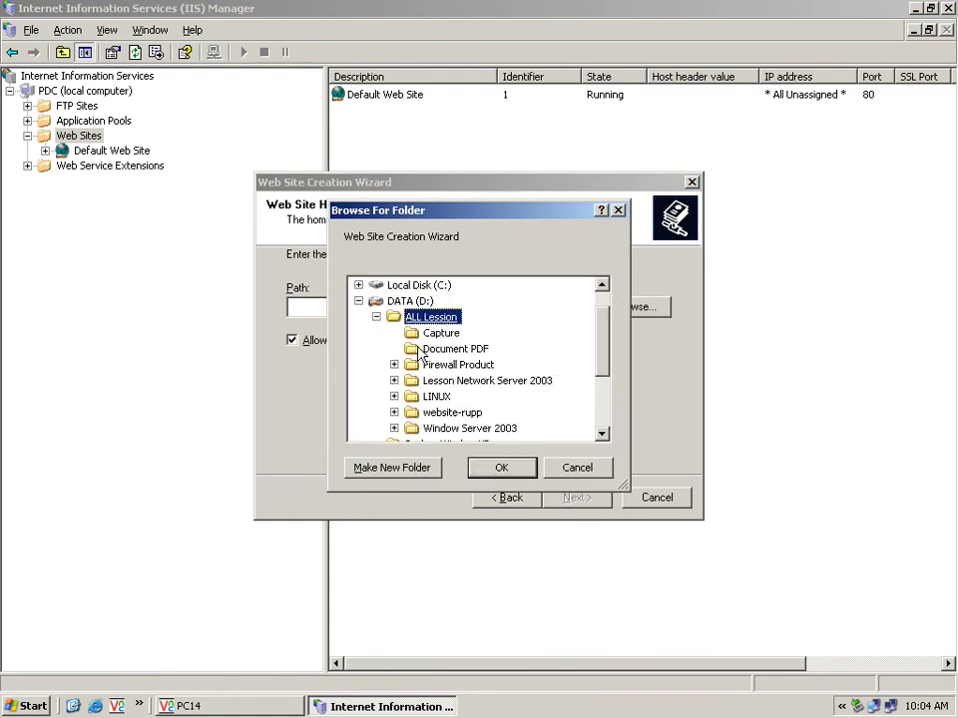
double_click(454, 412)
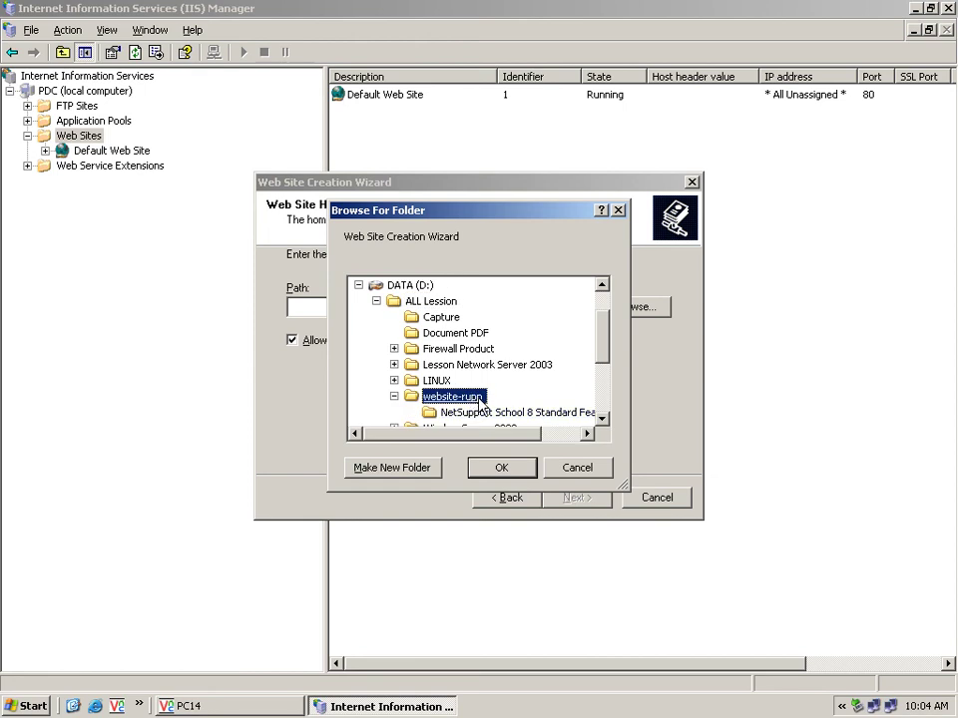
click(502, 470)
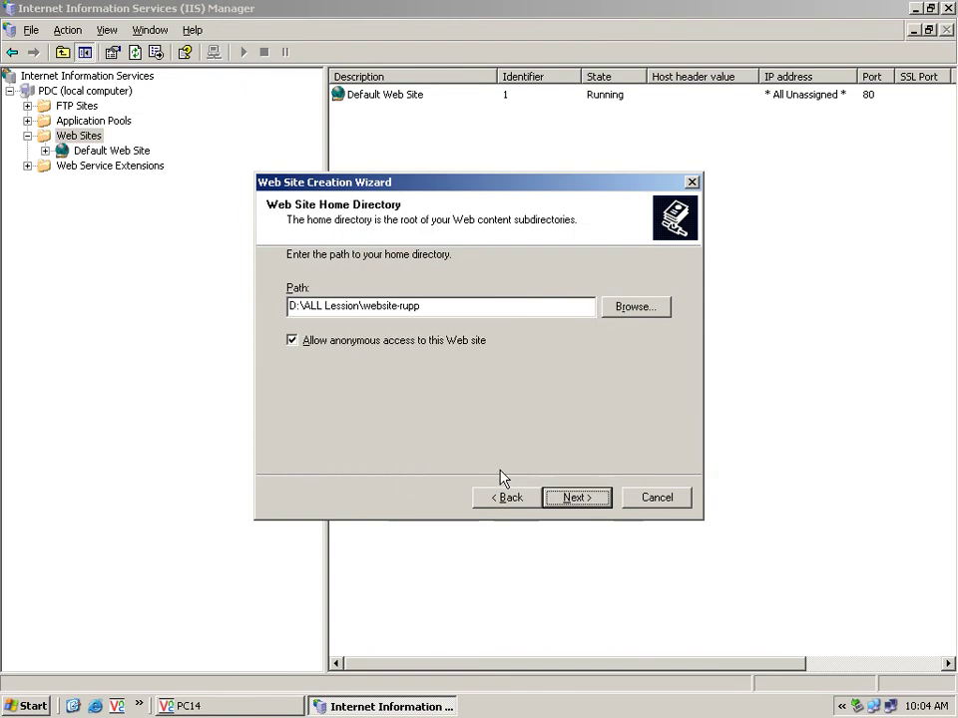
click(571, 497)
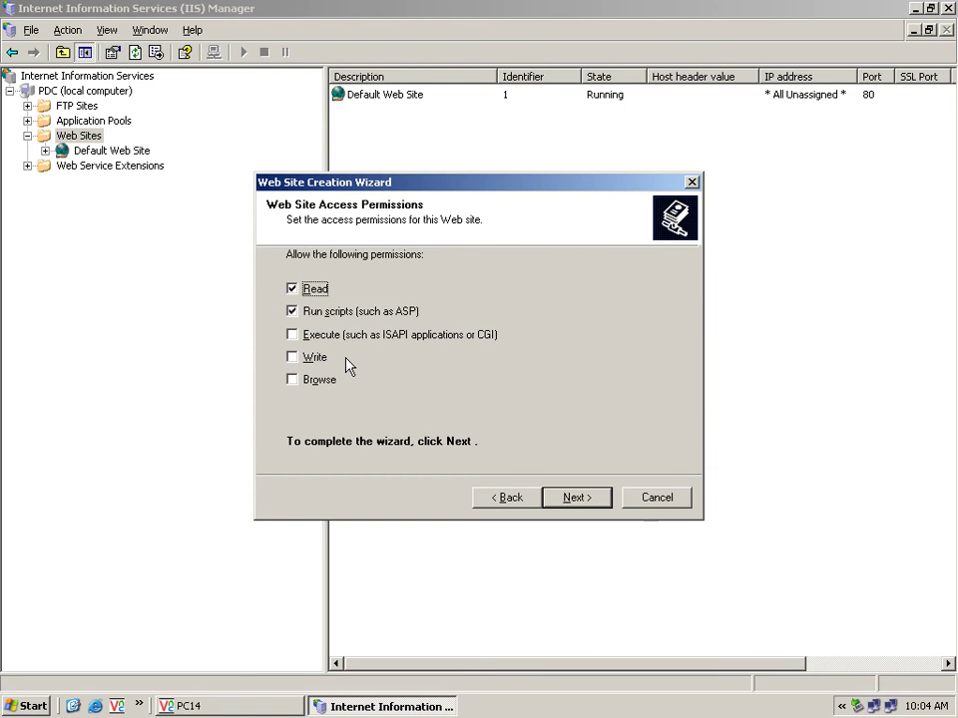
click(601, 498)
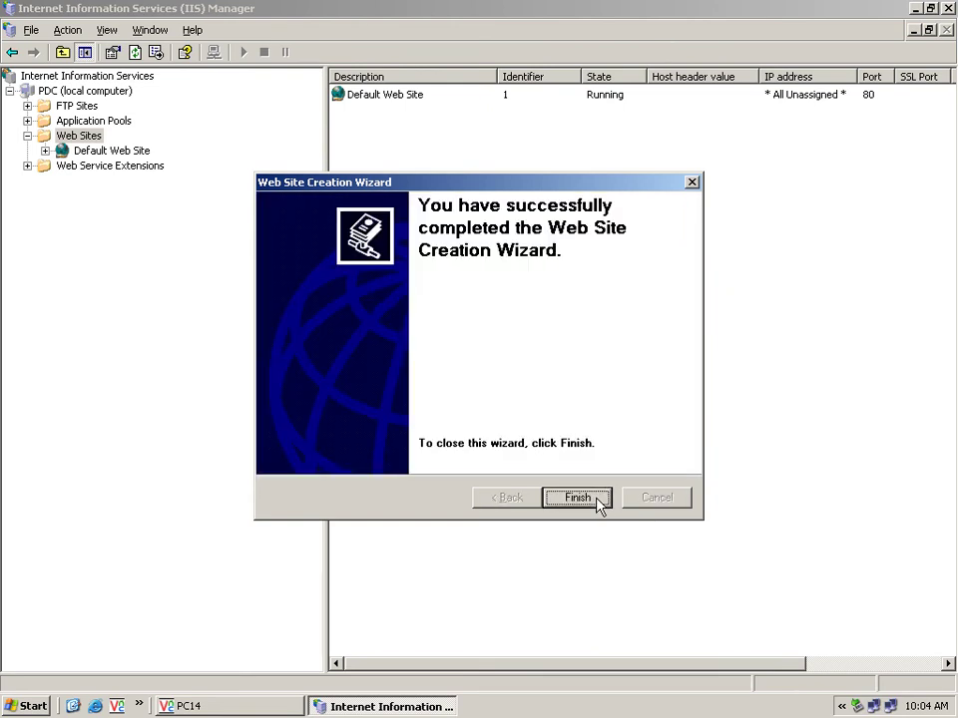
click(598, 499)
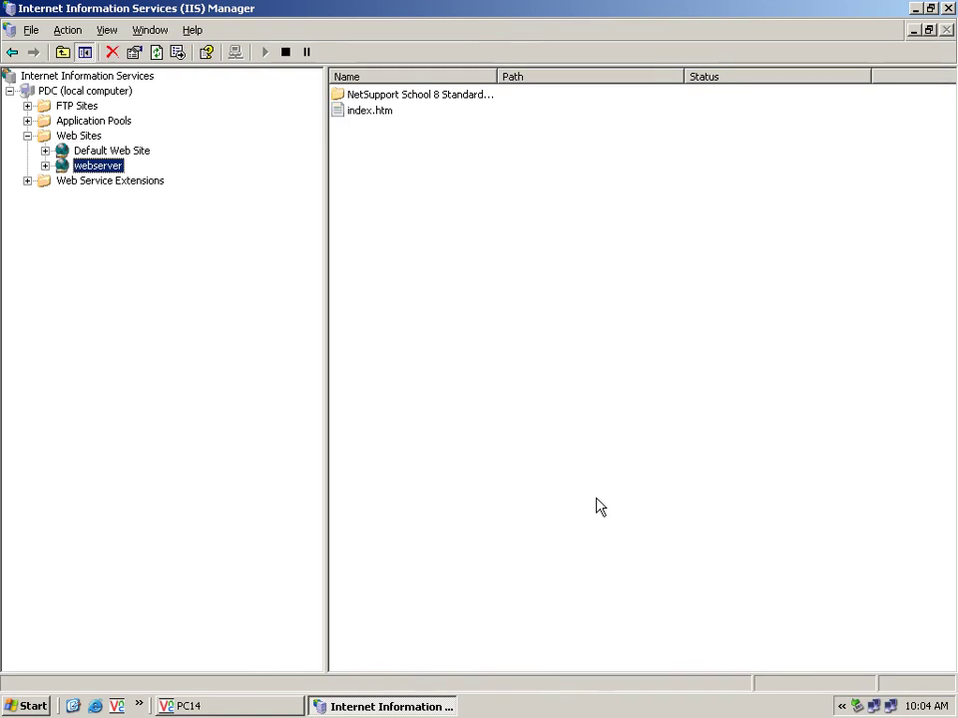
Copy the file name index.htm from the webserver site's contents without renaming the file
click(349, 115)
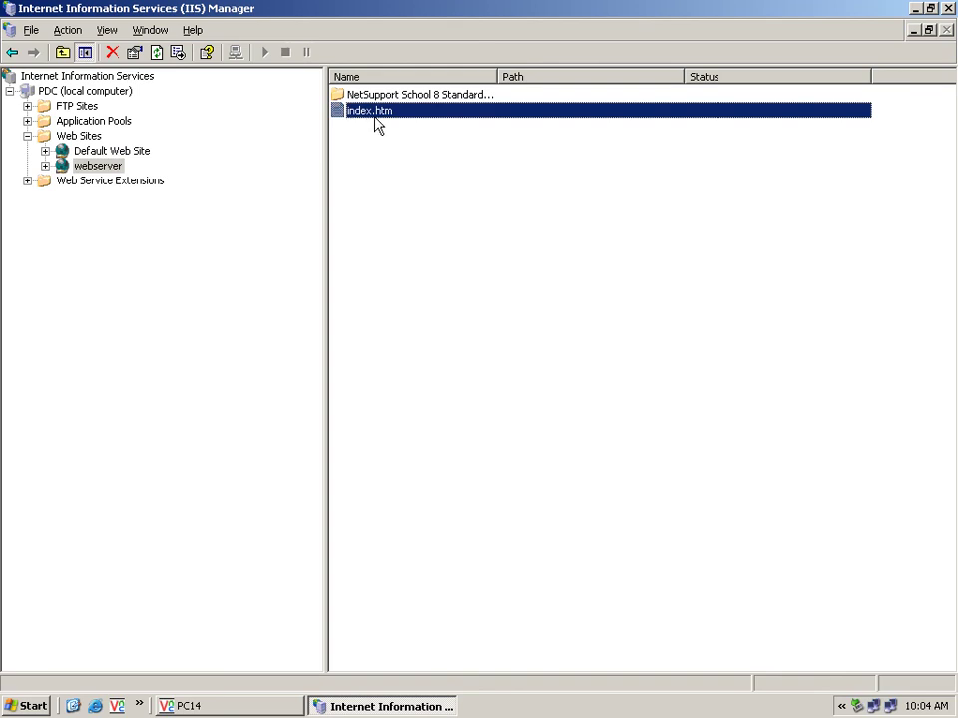
right_click(381, 116)
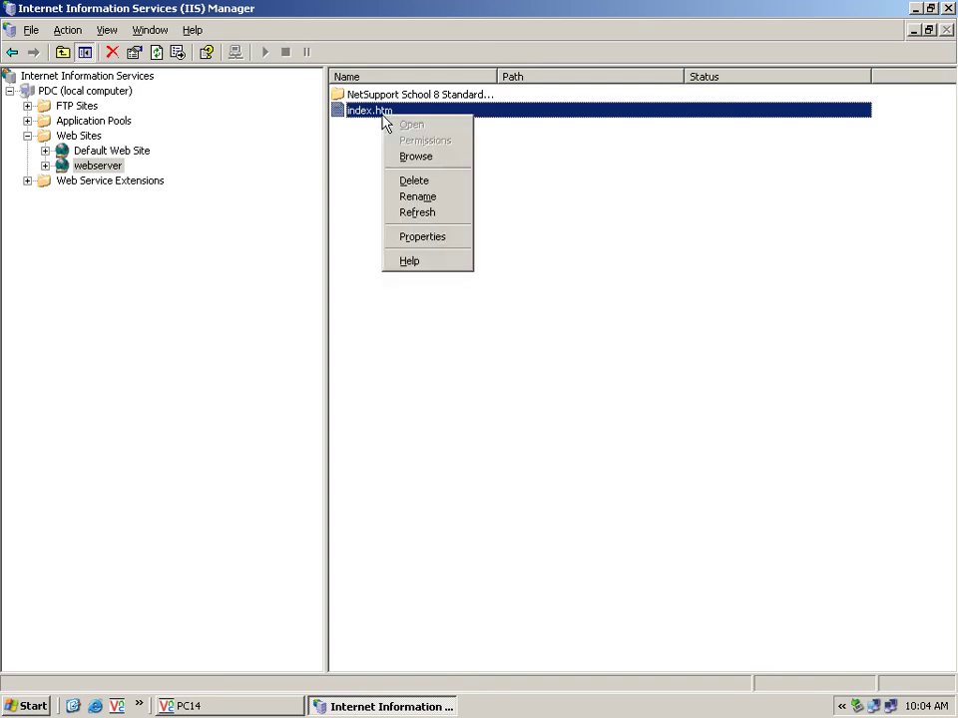
click(440, 204)
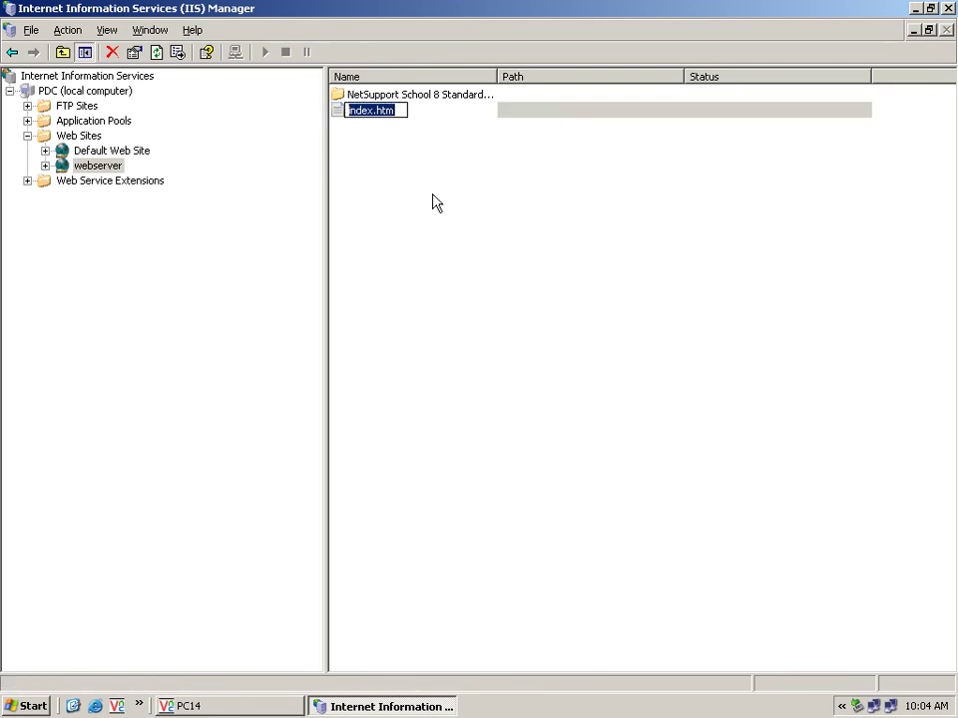
right_click(381, 113)
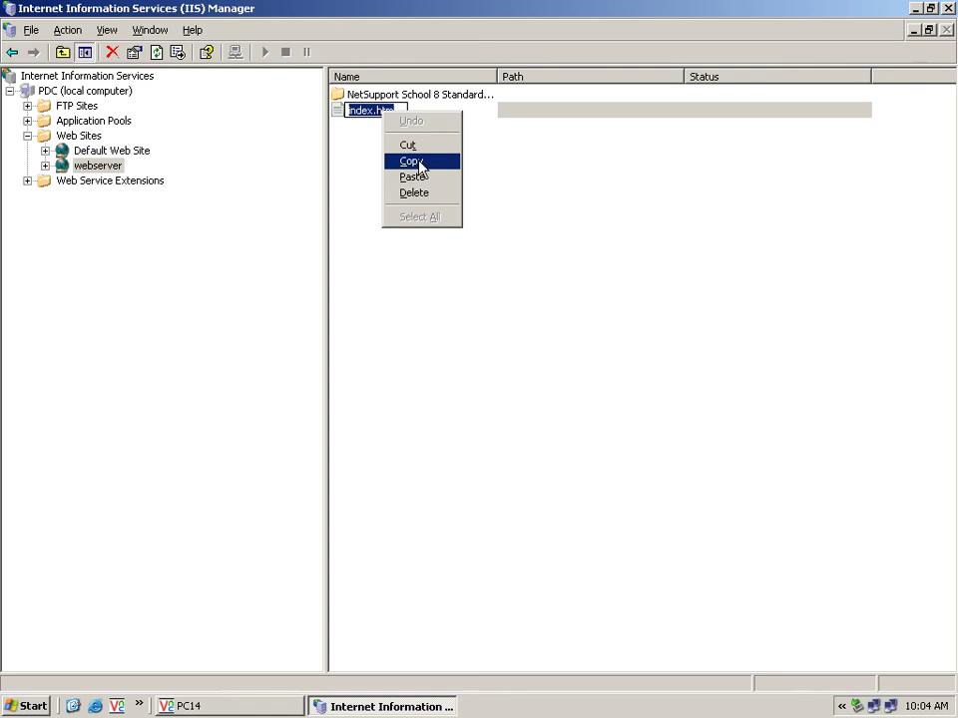
click(417, 162)
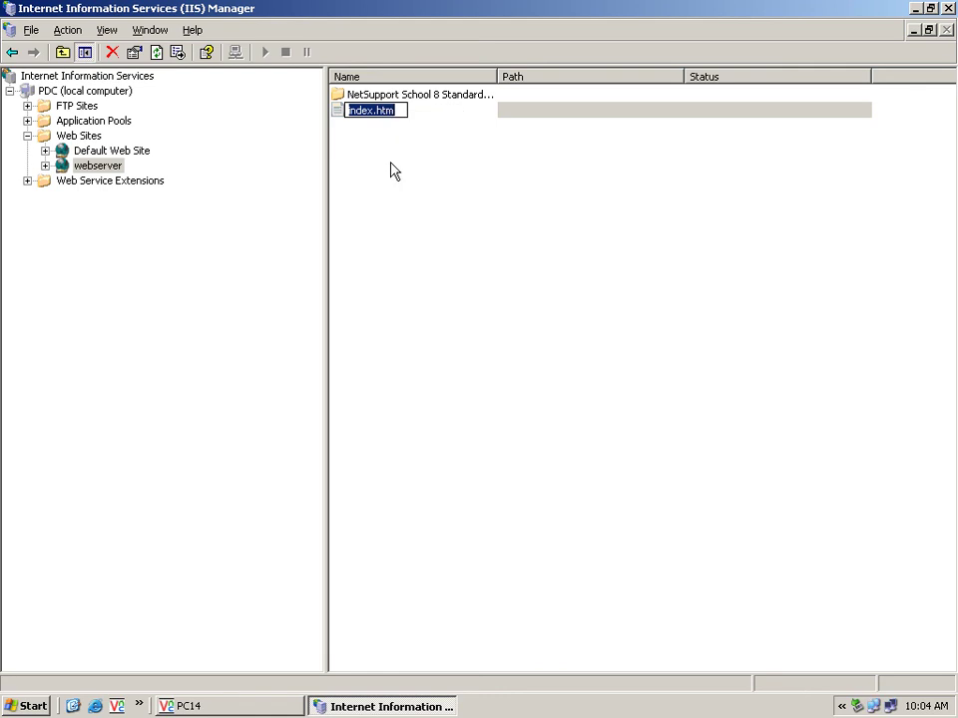
click(391, 169)
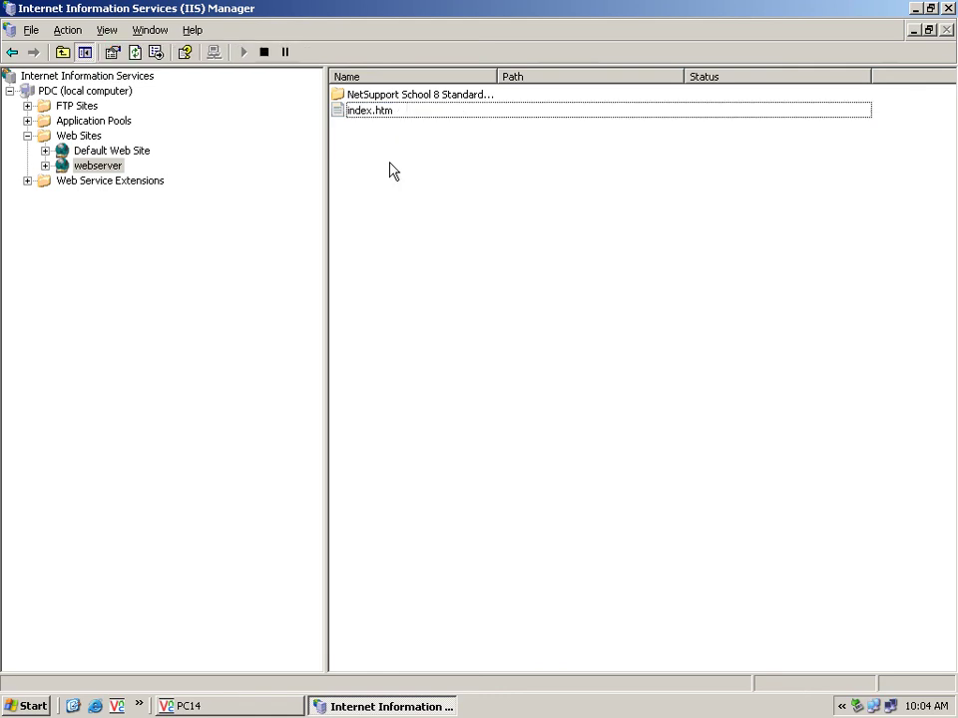
Open the webserver site's properties and remove Default.htm, Default.asp and index.htm from its default content pages
click(100, 166)
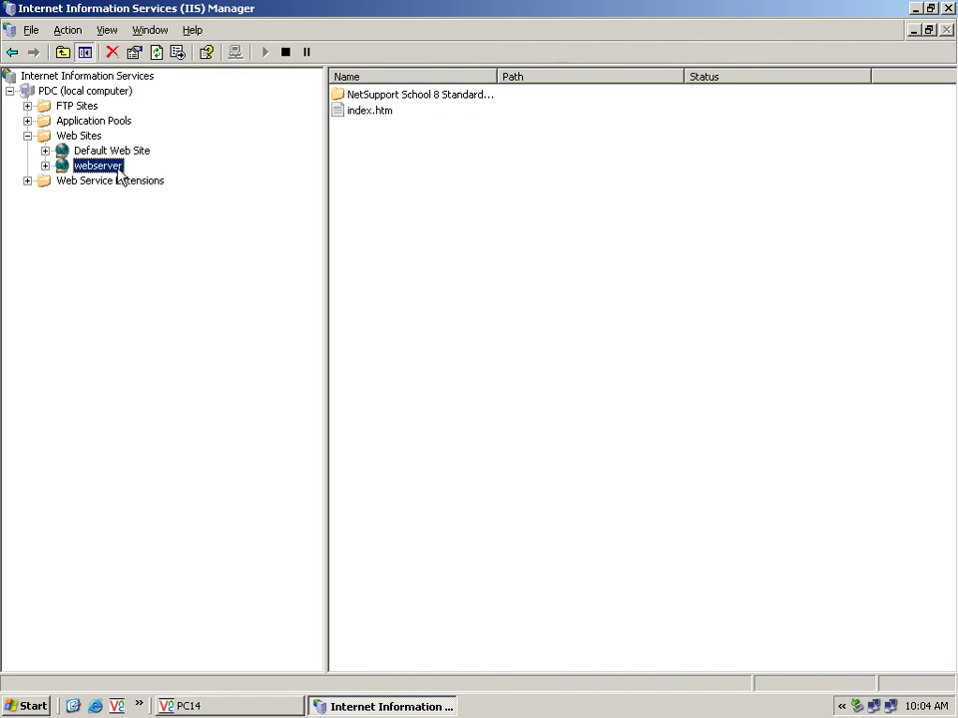
right_click(118, 171)
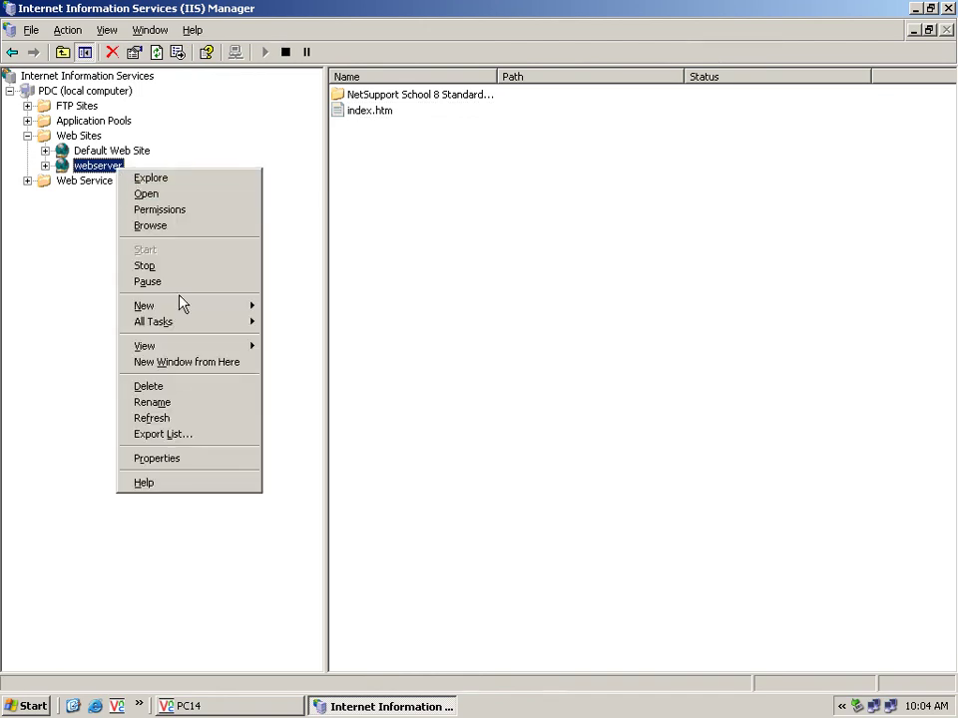
click(234, 461)
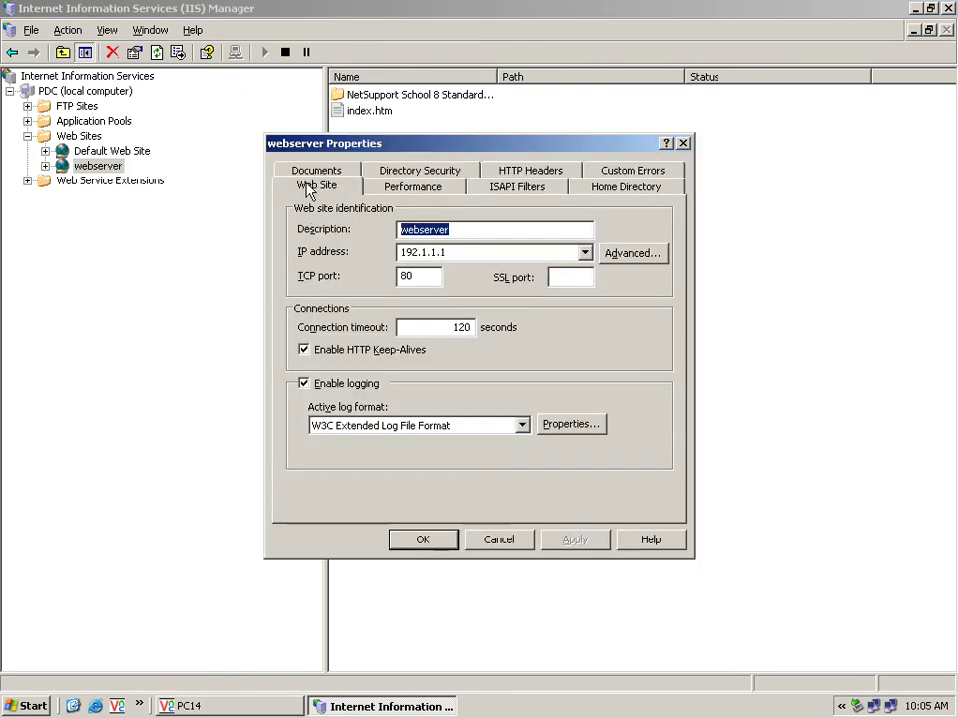
click(317, 174)
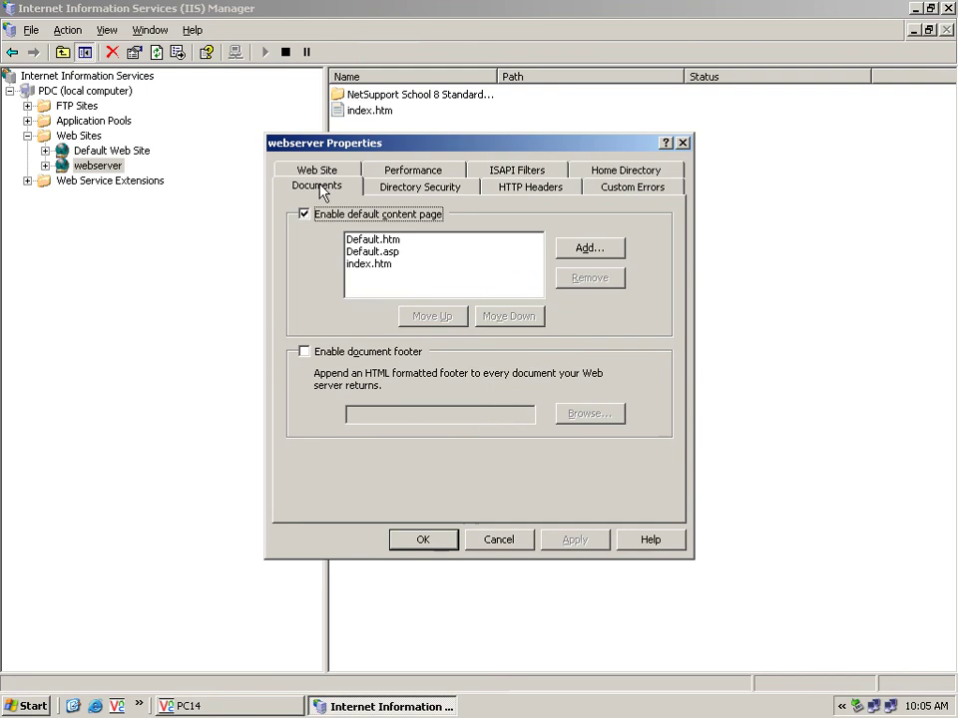
click(399, 240)
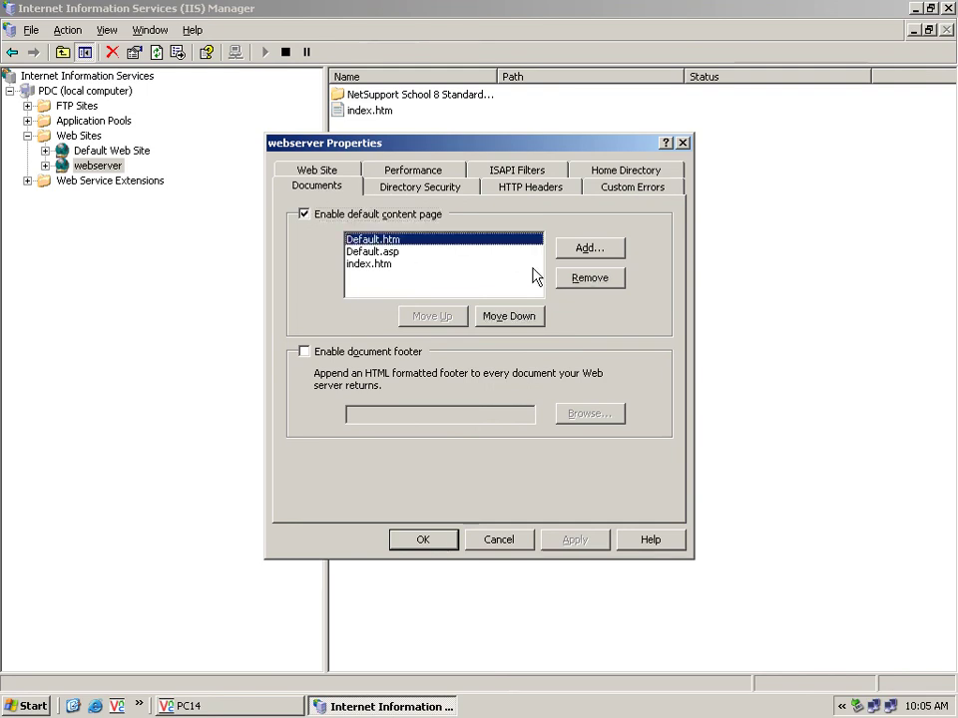
click(588, 282)
click(589, 282)
click(588, 283)
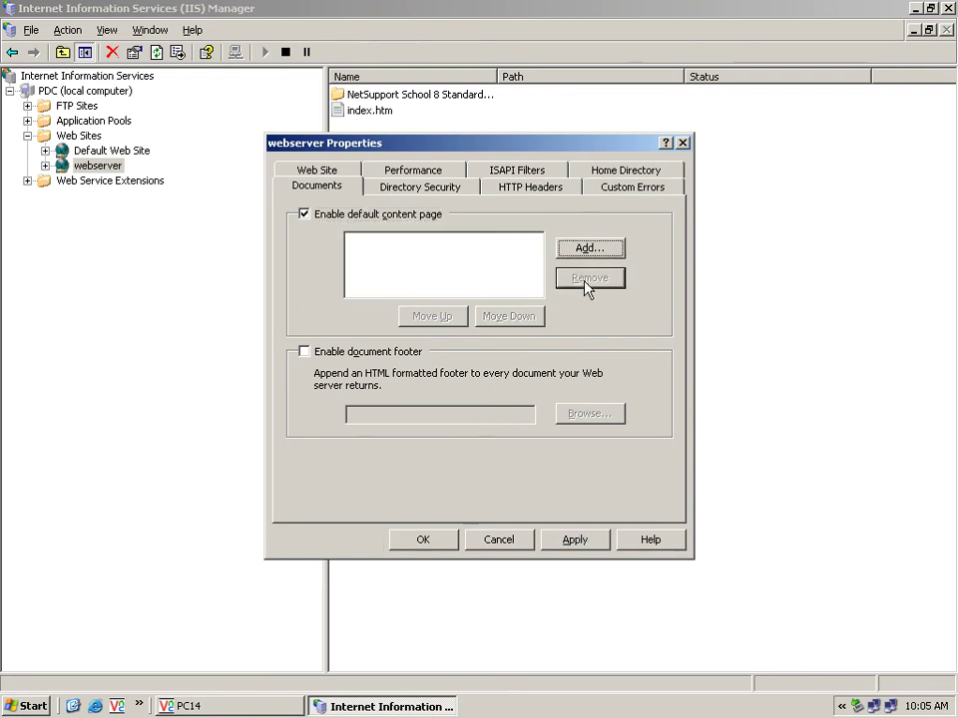
Add the copied name index.htm as the only default content page, apply the properties, then refresh and close IIS Manager
click(589, 252)
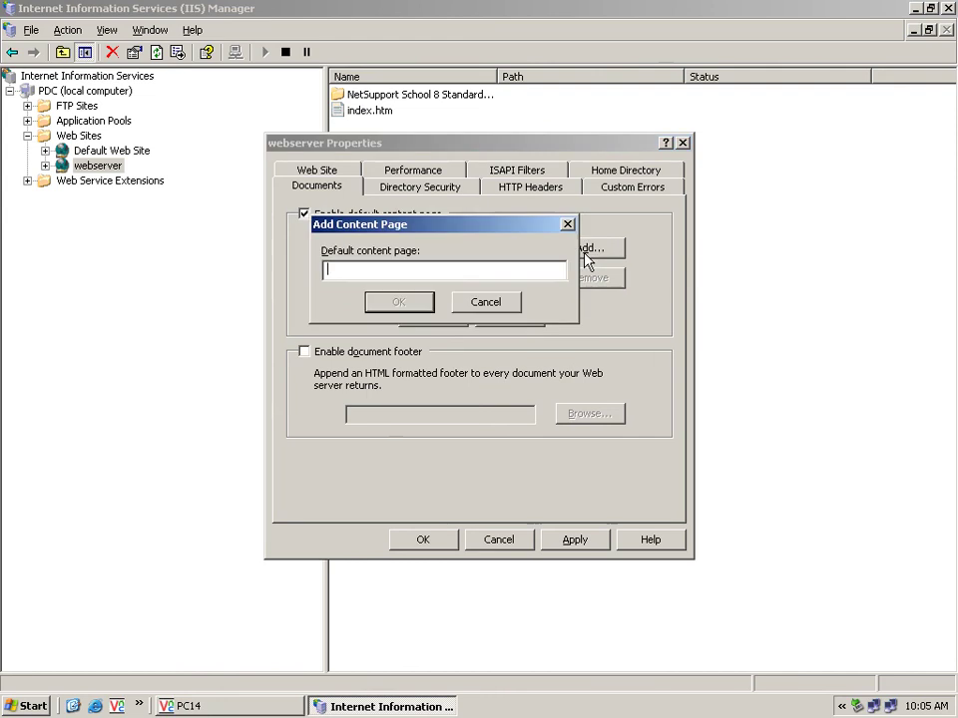
right_click(493, 275)
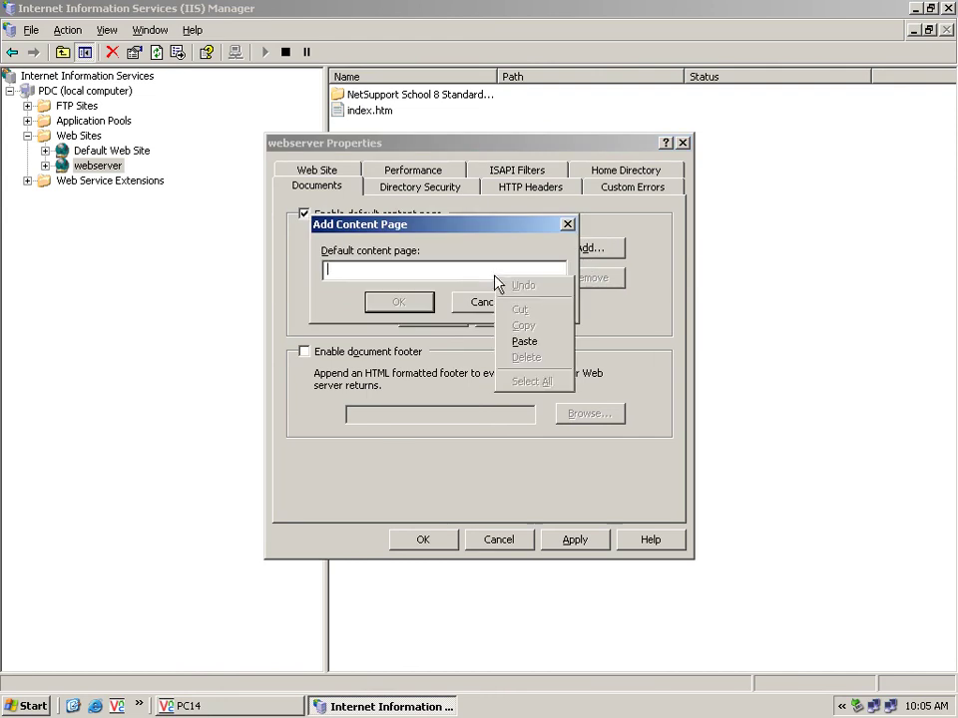
click(511, 340)
click(412, 303)
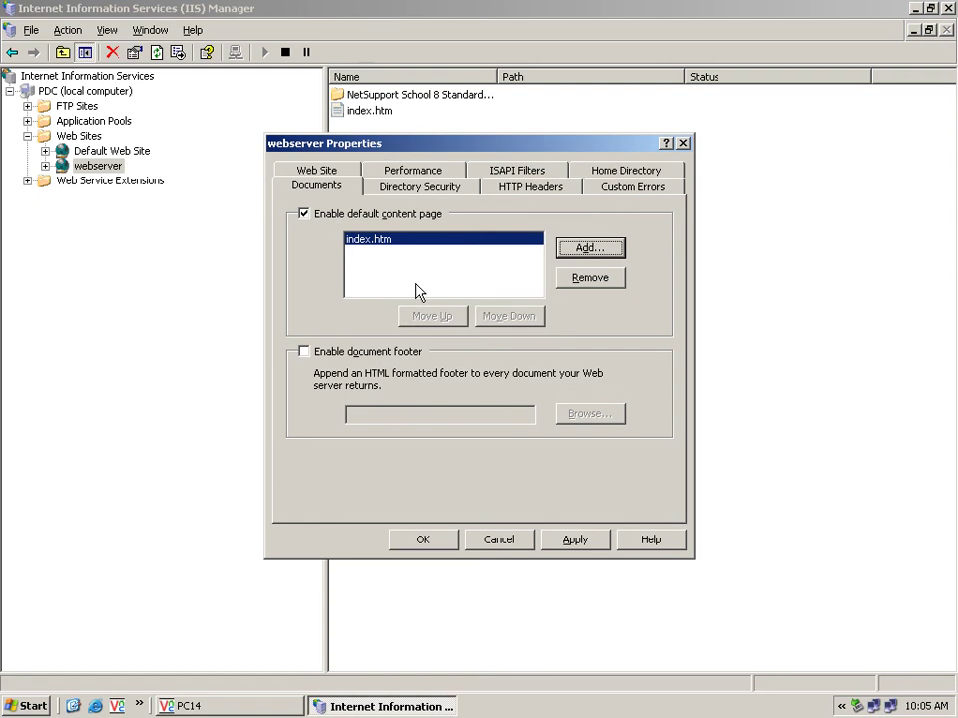
click(575, 538)
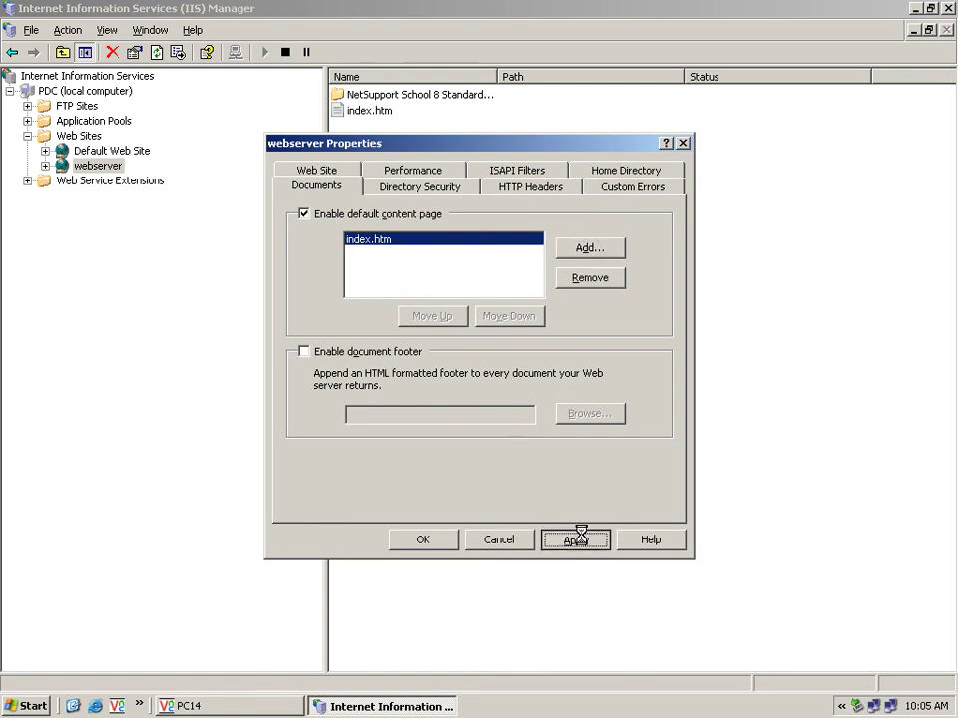
click(434, 542)
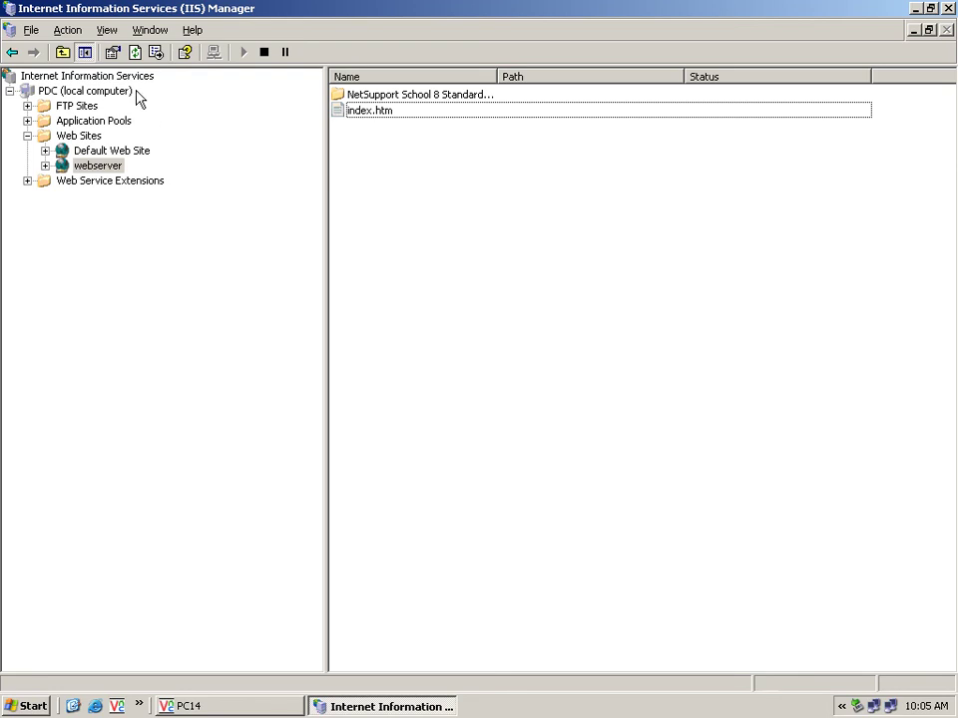
click(135, 52)
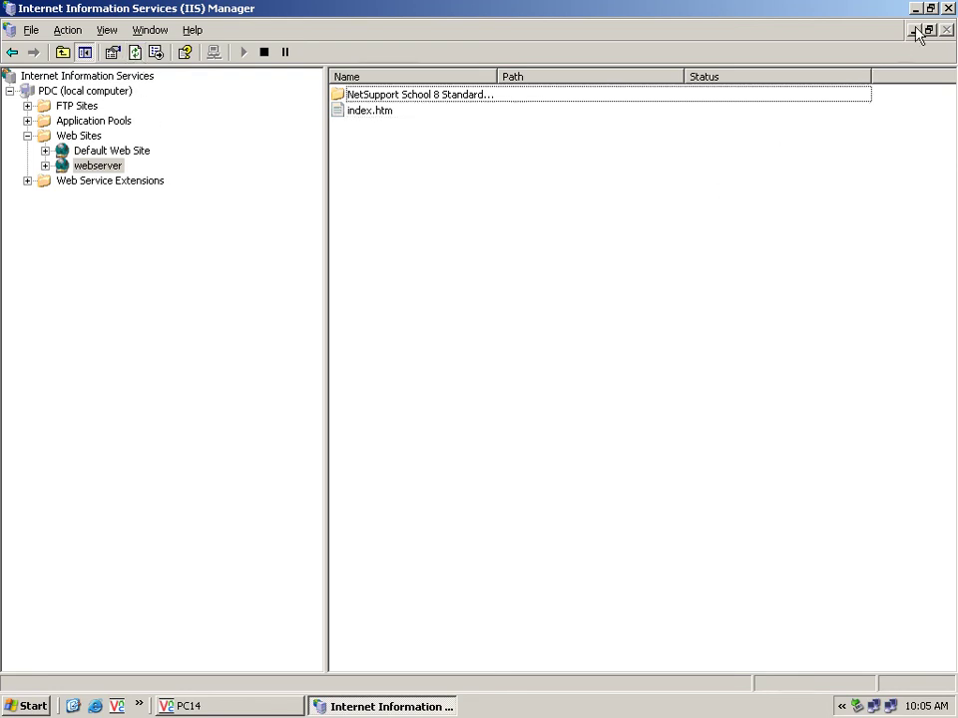
click(948, 8)
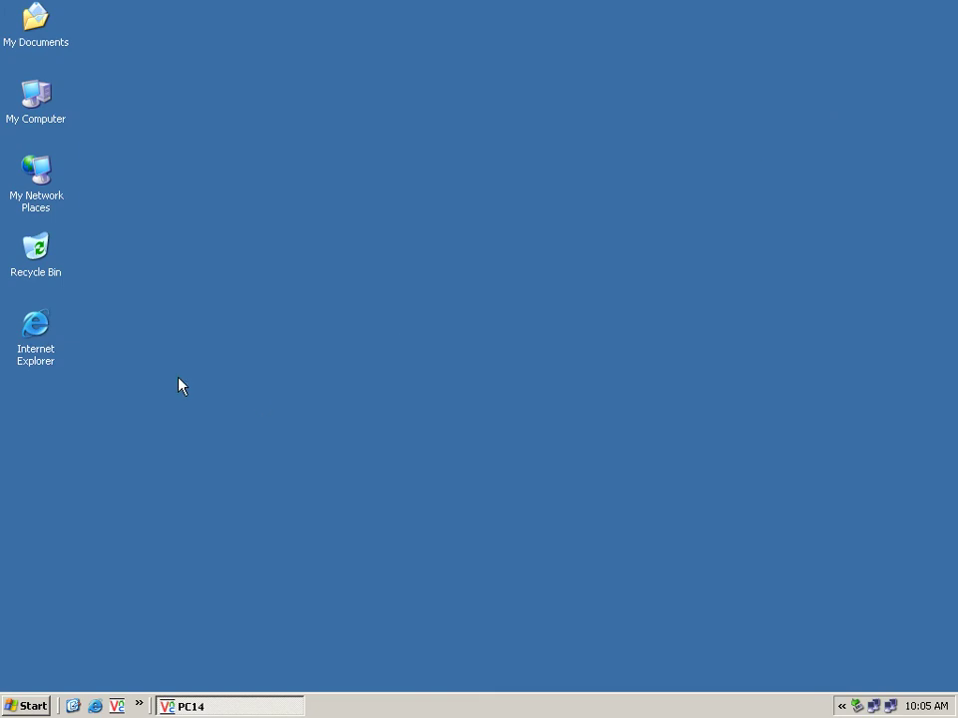
double_click(51, 357)
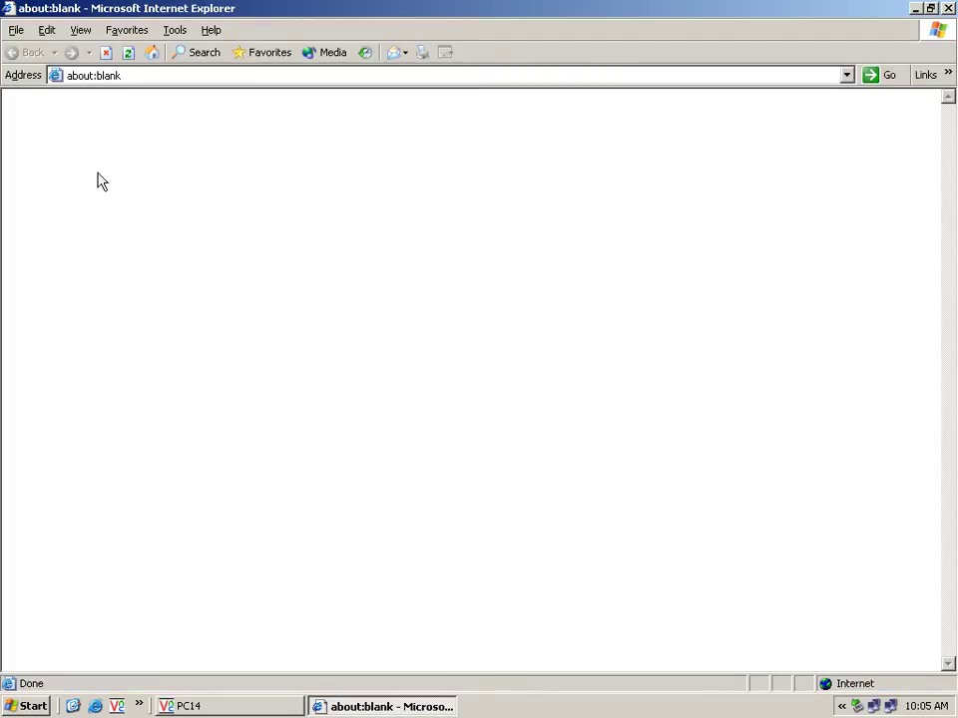
click(115, 75)
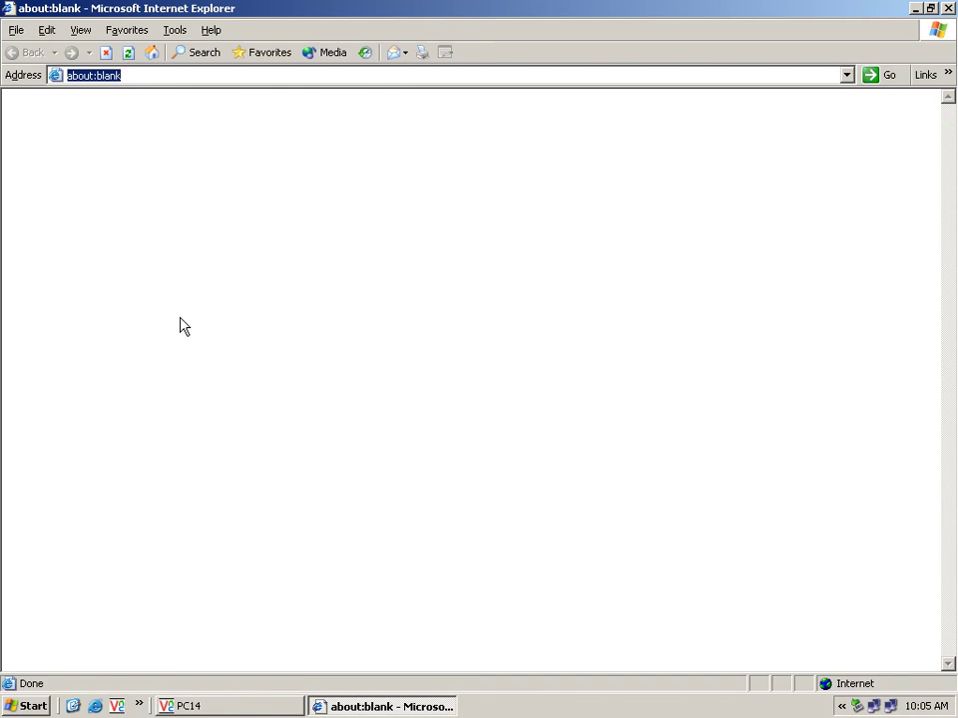
text(htt)
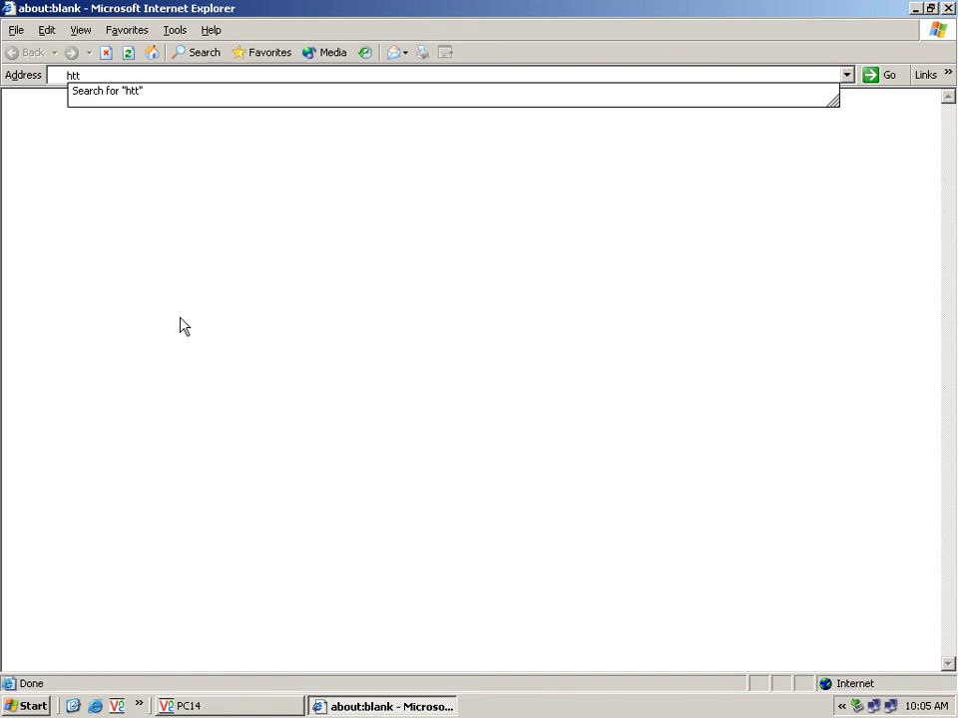
text(p://)
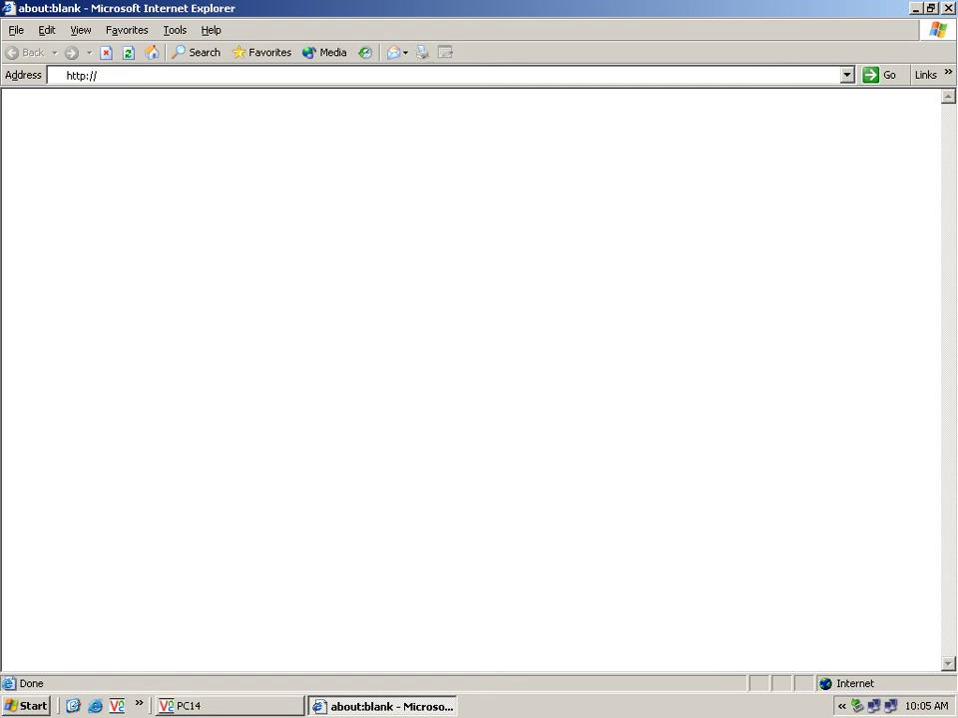
text(192.1.1.)
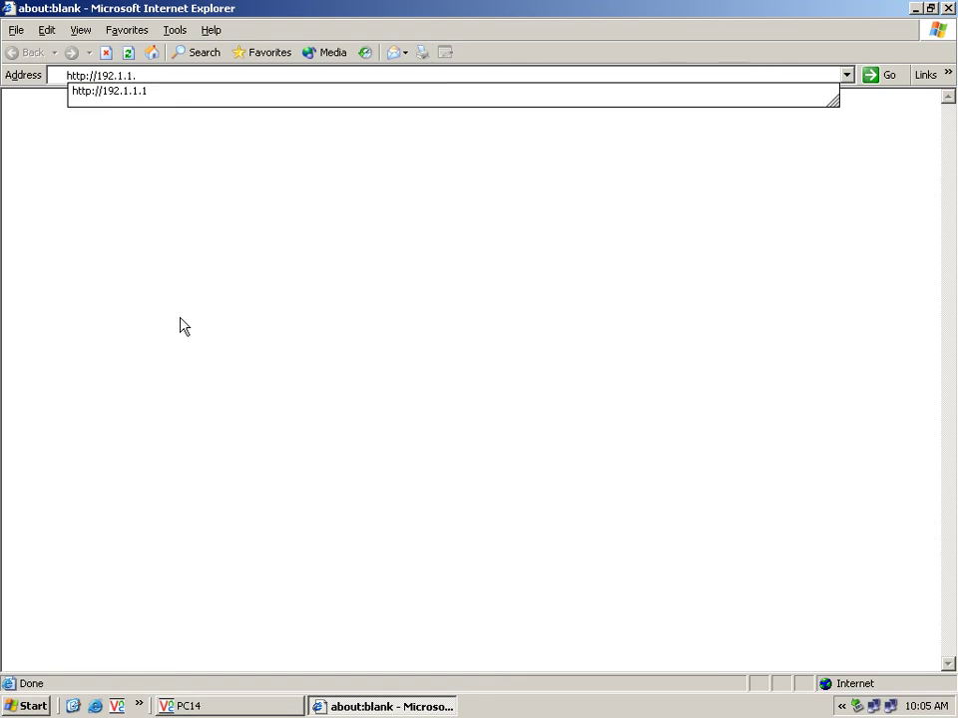
text(1)
key(Return)
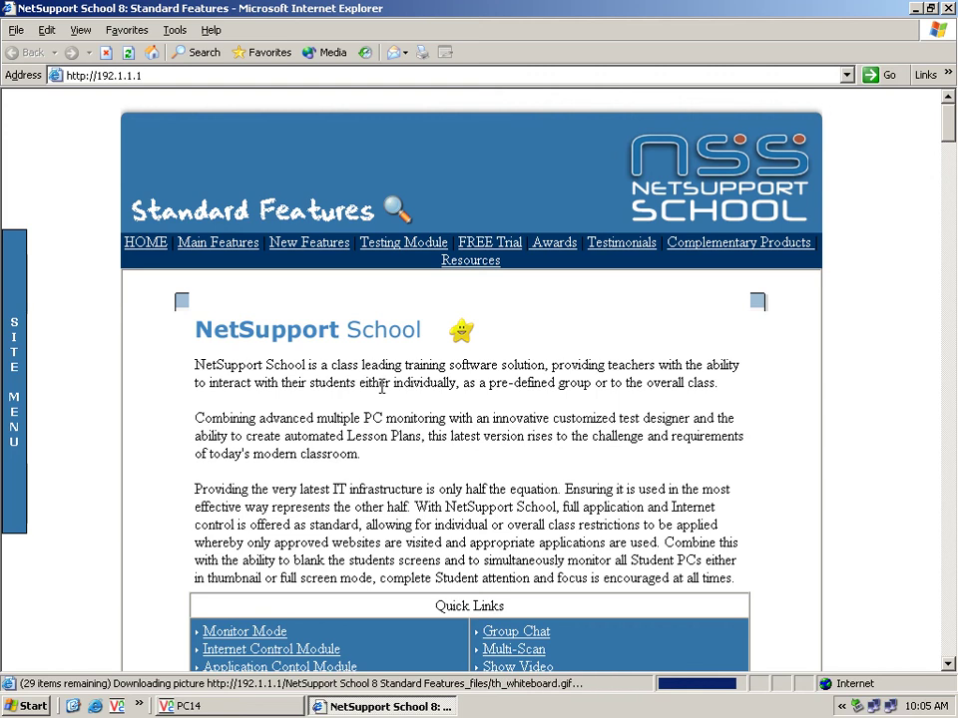
click(944, 9)
click(299, 296)
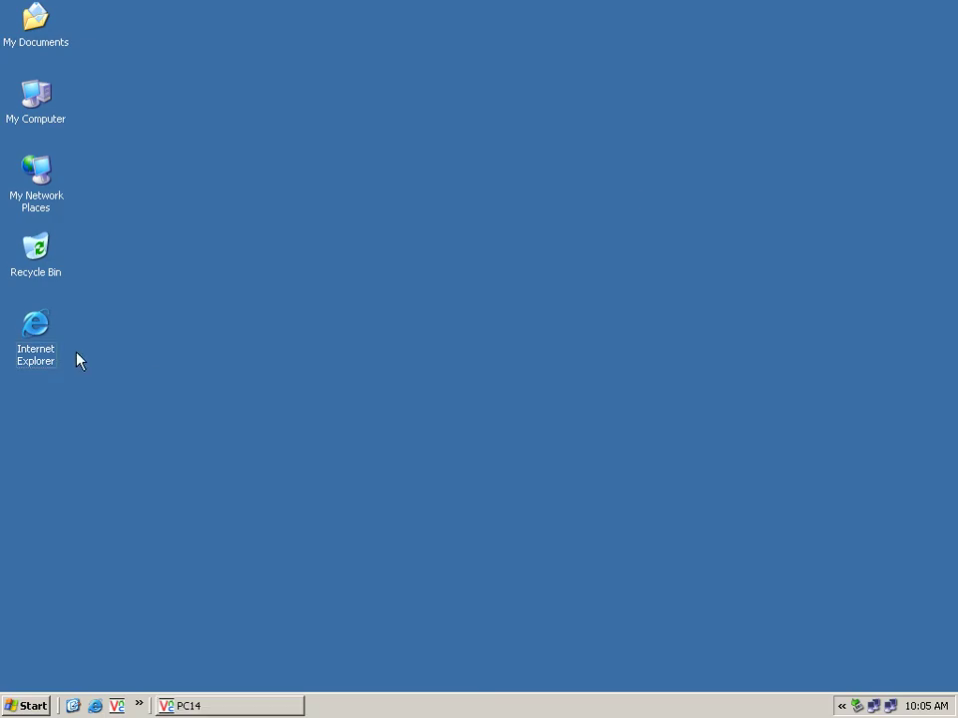
double_click(31, 362)
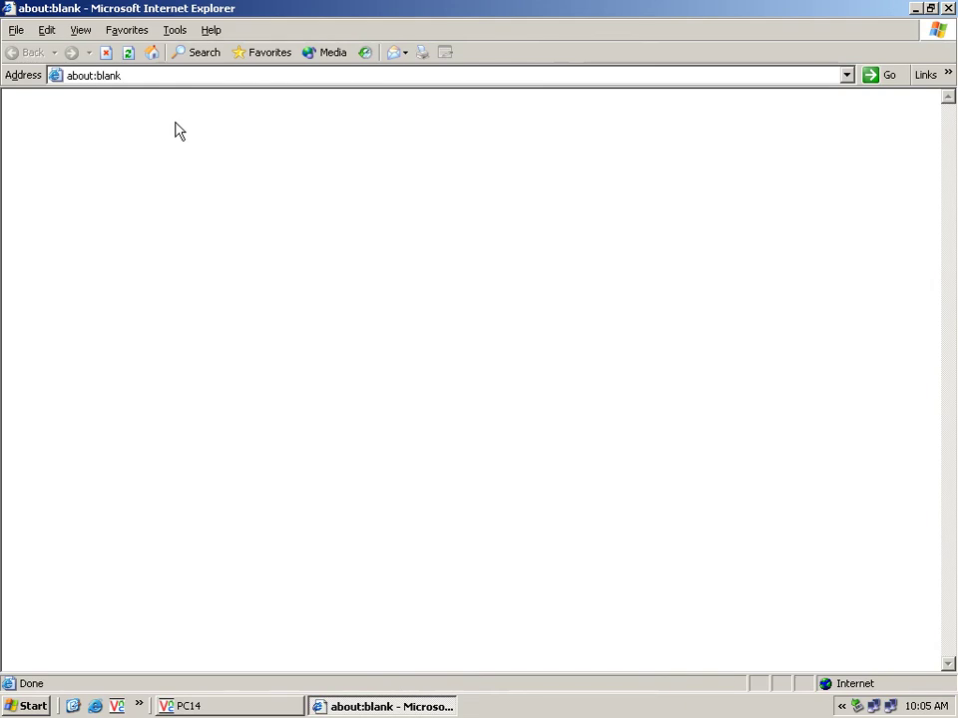
click(170, 77)
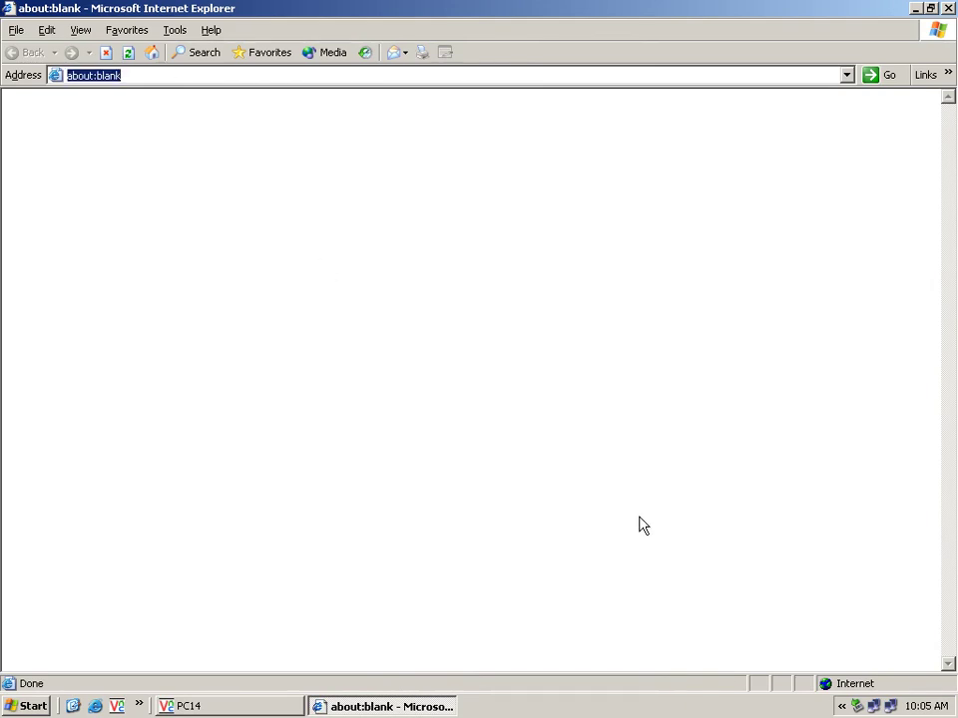
text(http)
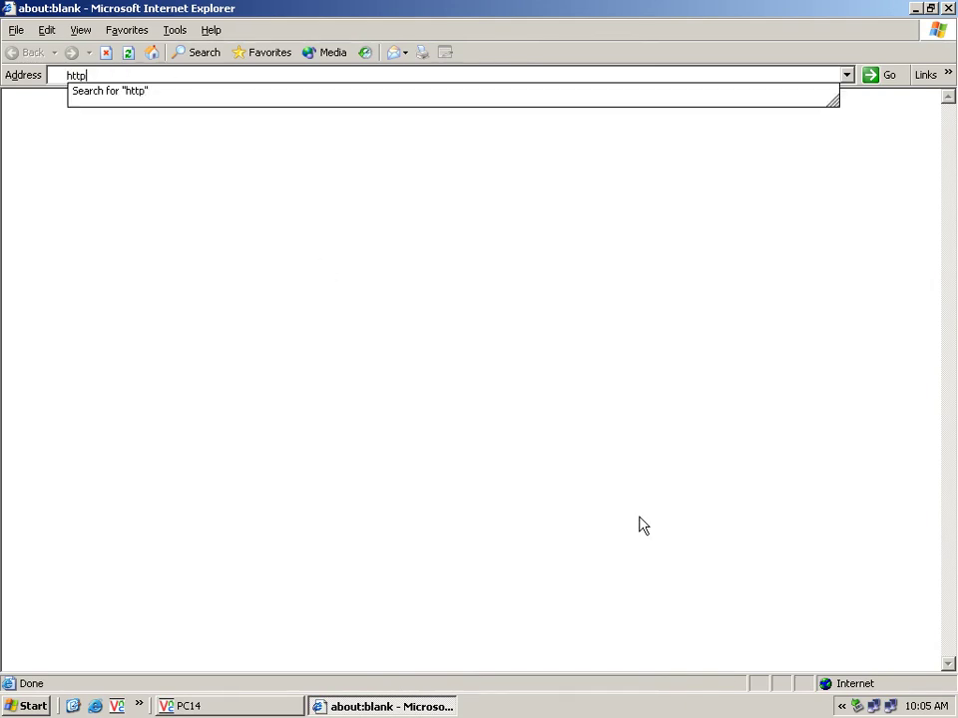
text(://p)
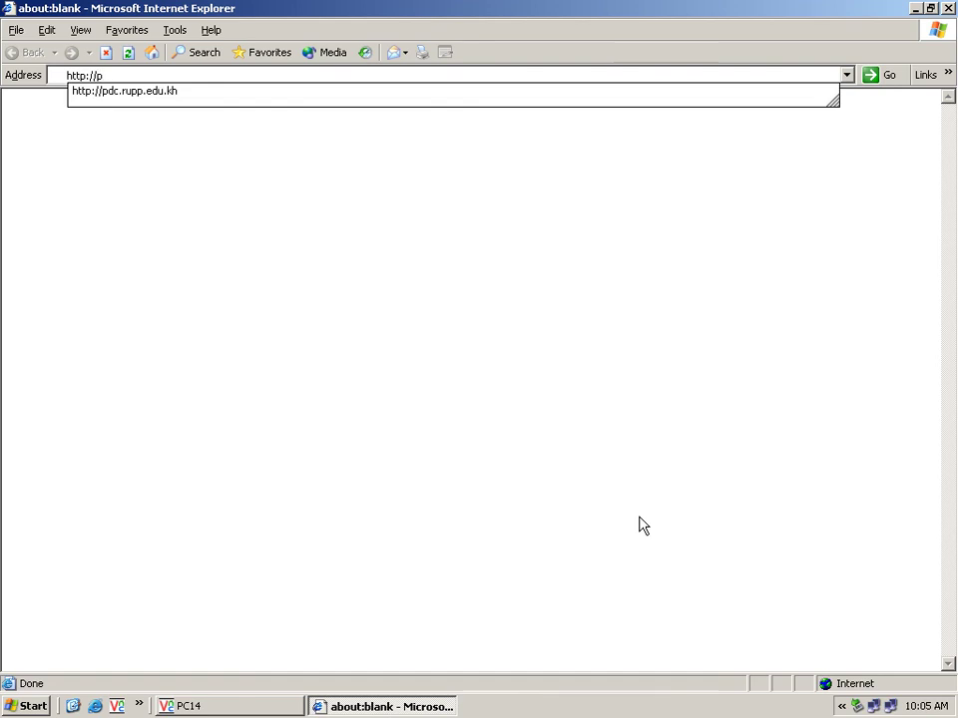
key(Down)
key(Return)
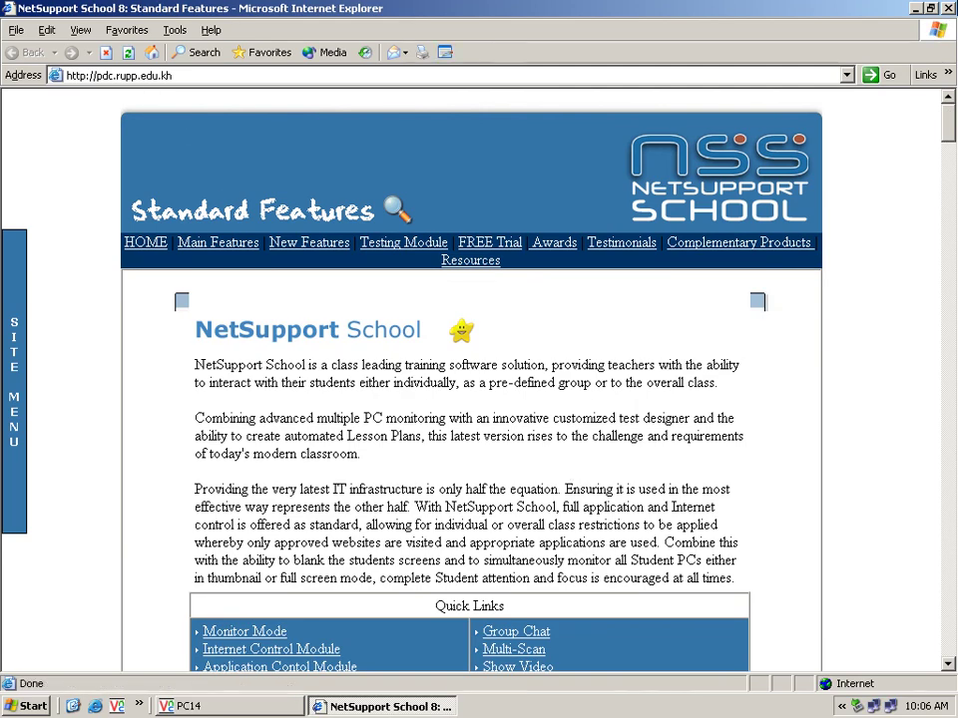
key(alt+F4)
click(403, 326)
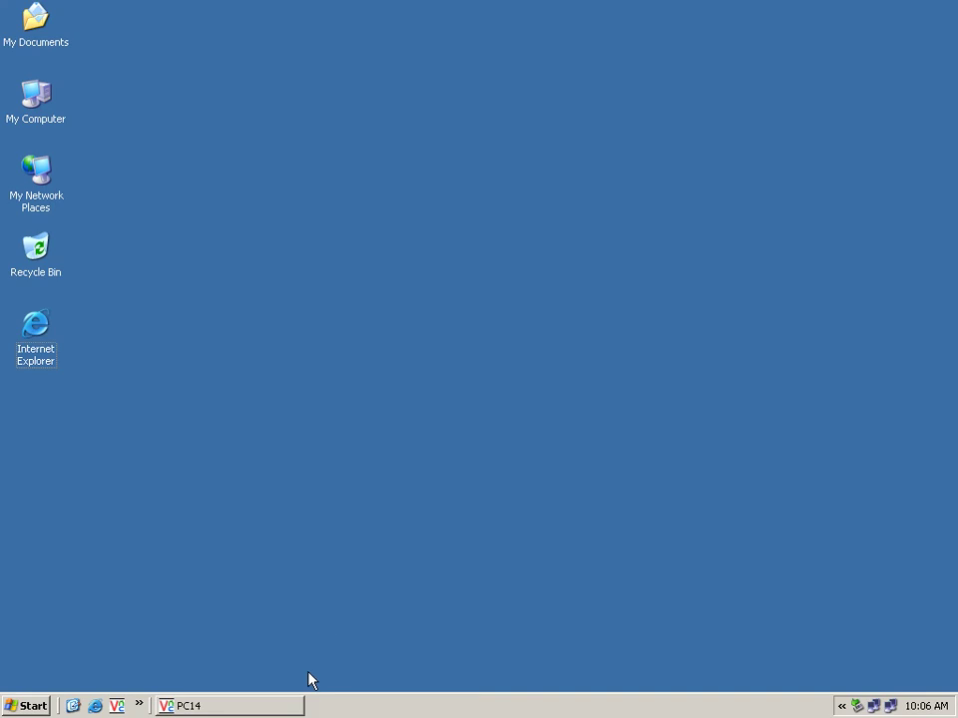
click(290, 707)
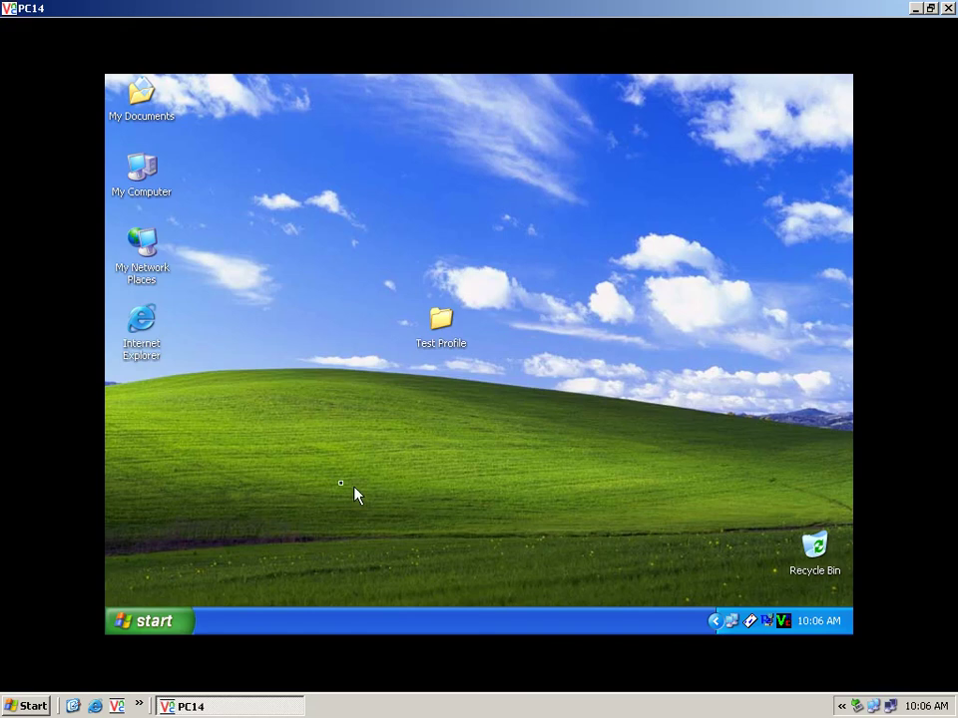
click(150, 355)
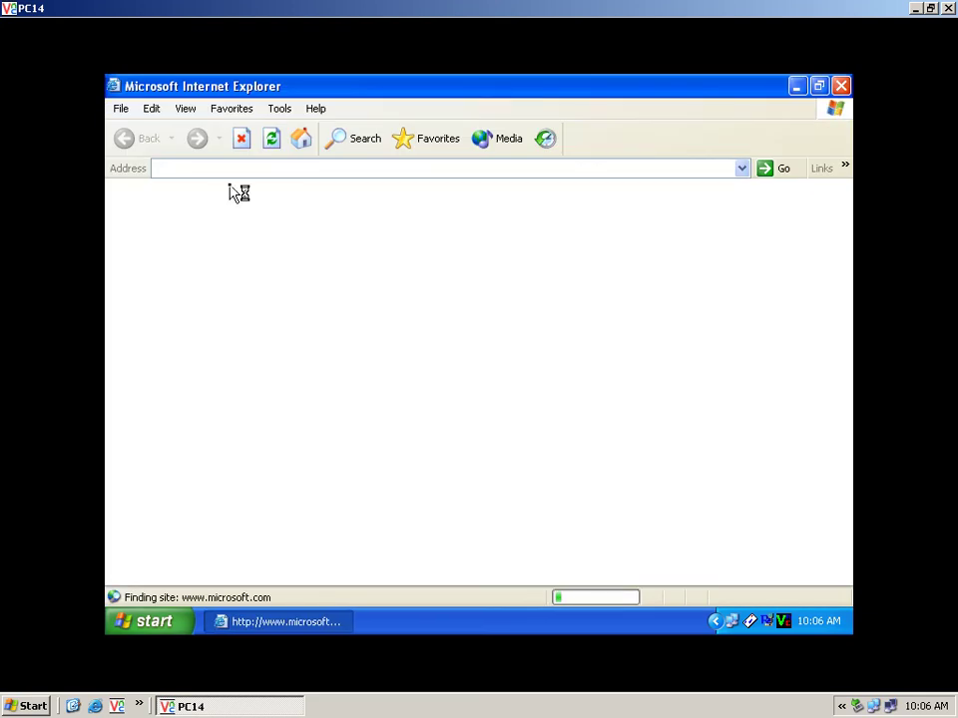
click(245, 146)
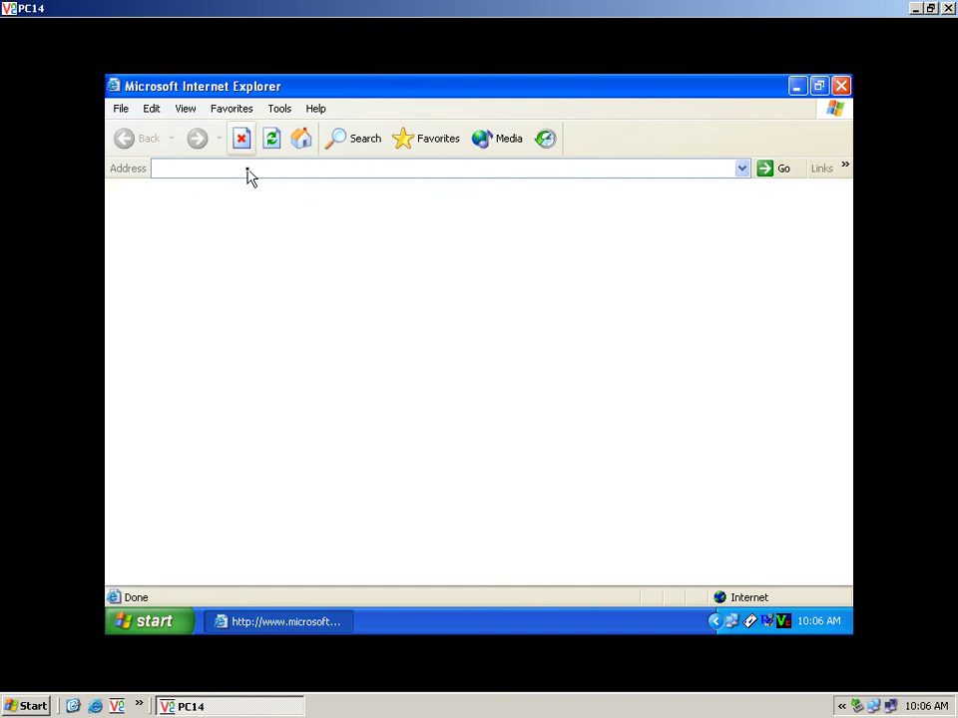
click(251, 175)
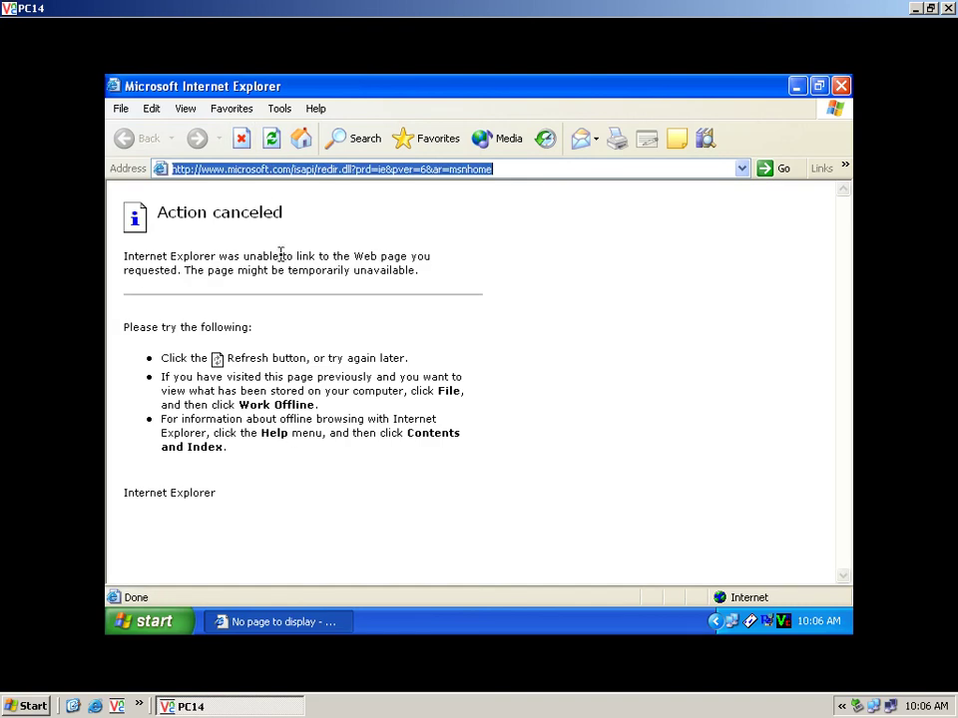
text(http)
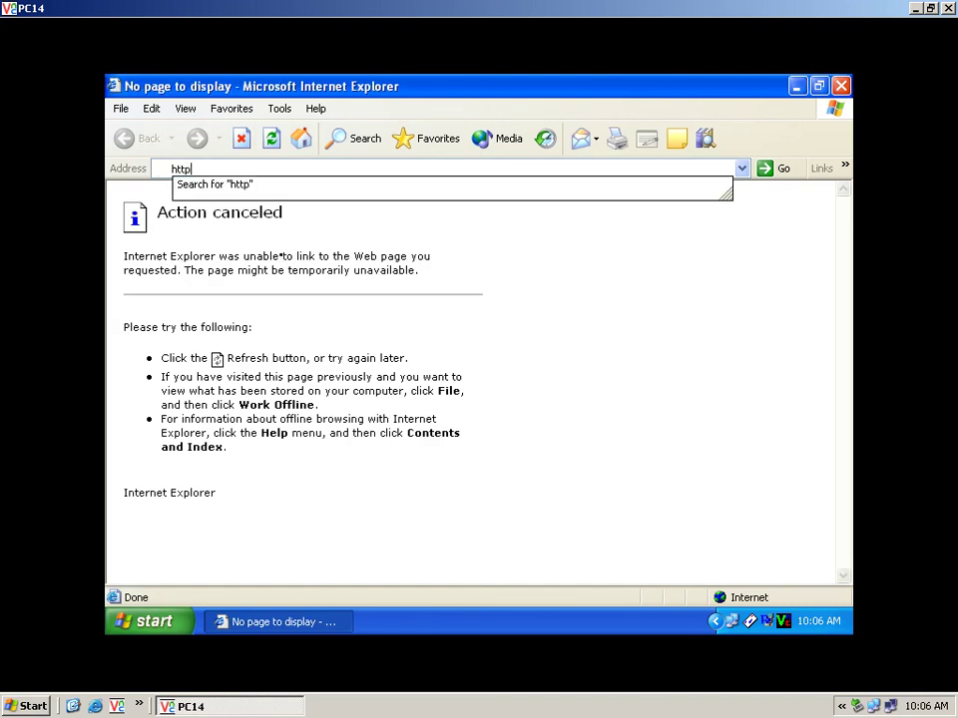
text(://192.1.1.1)
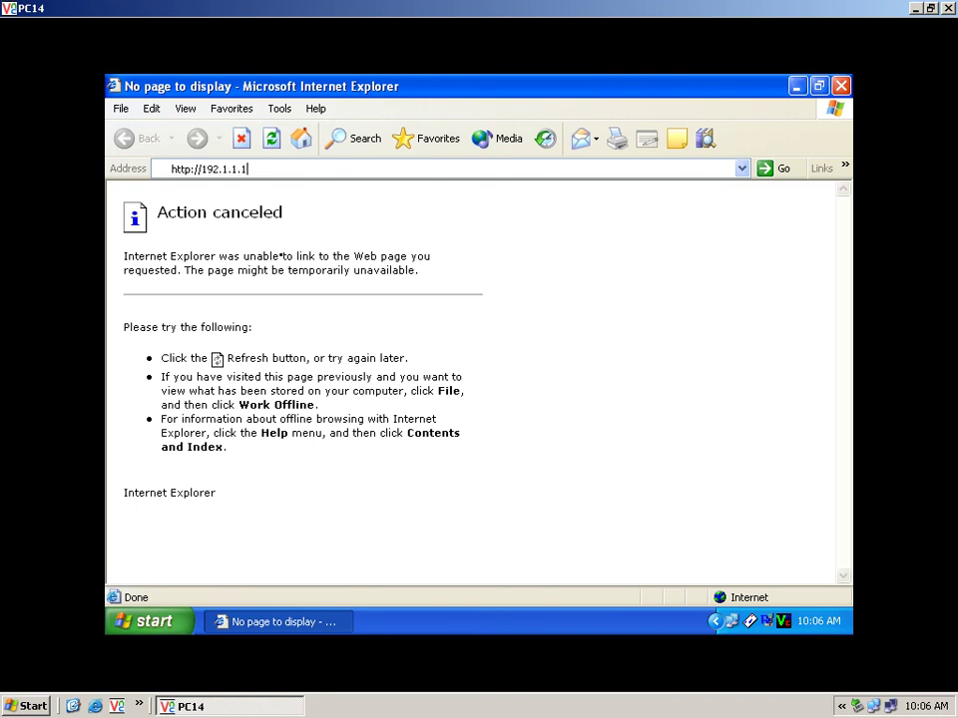
key(Return)
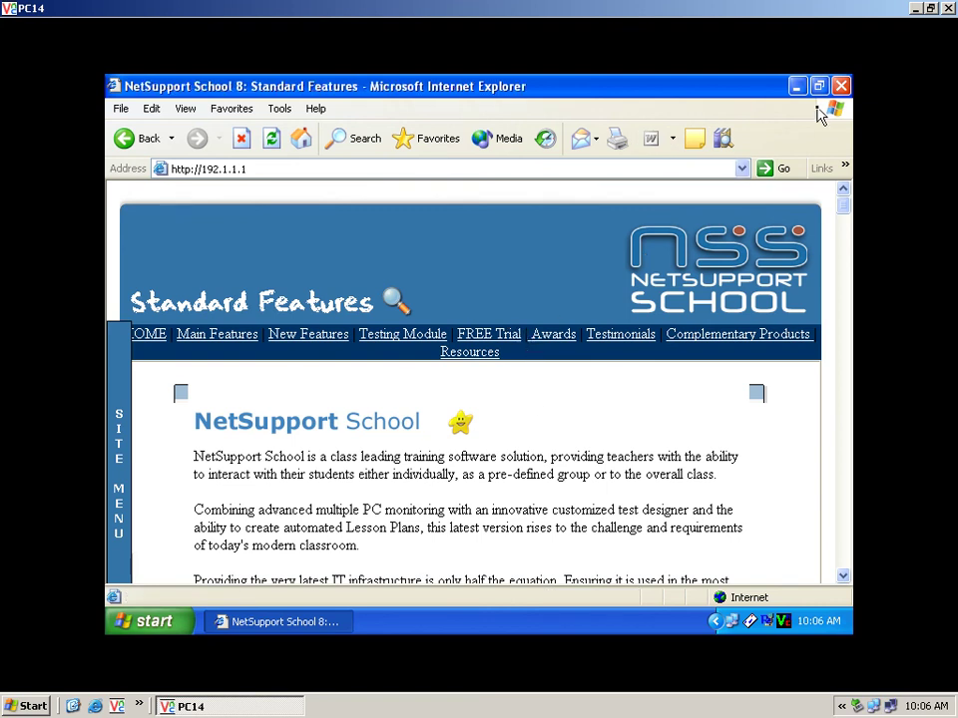
click(840, 87)
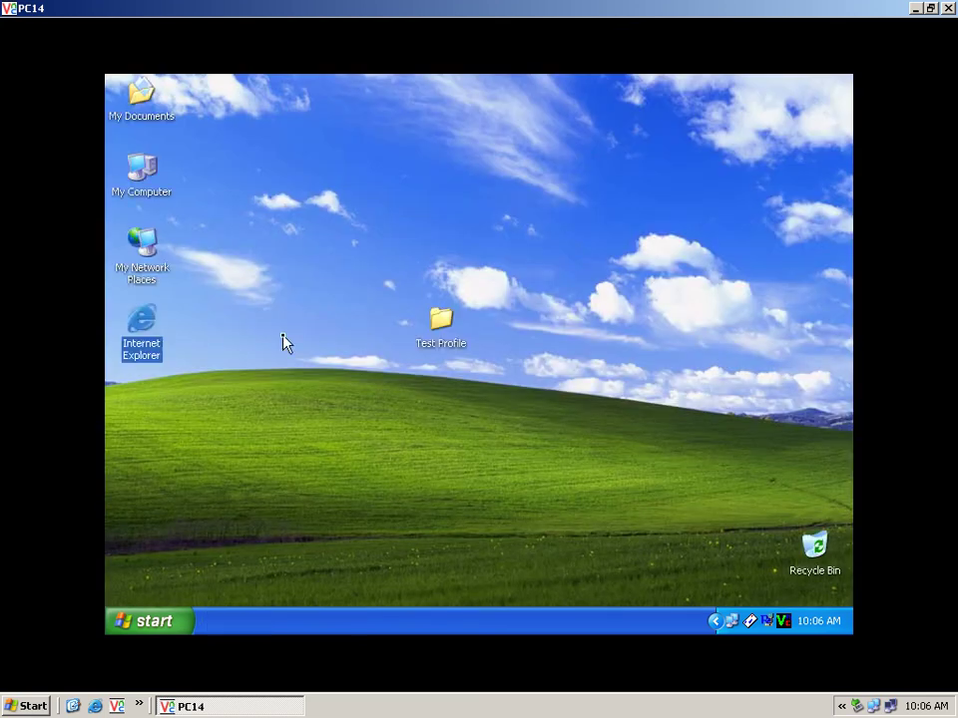
click(151, 349)
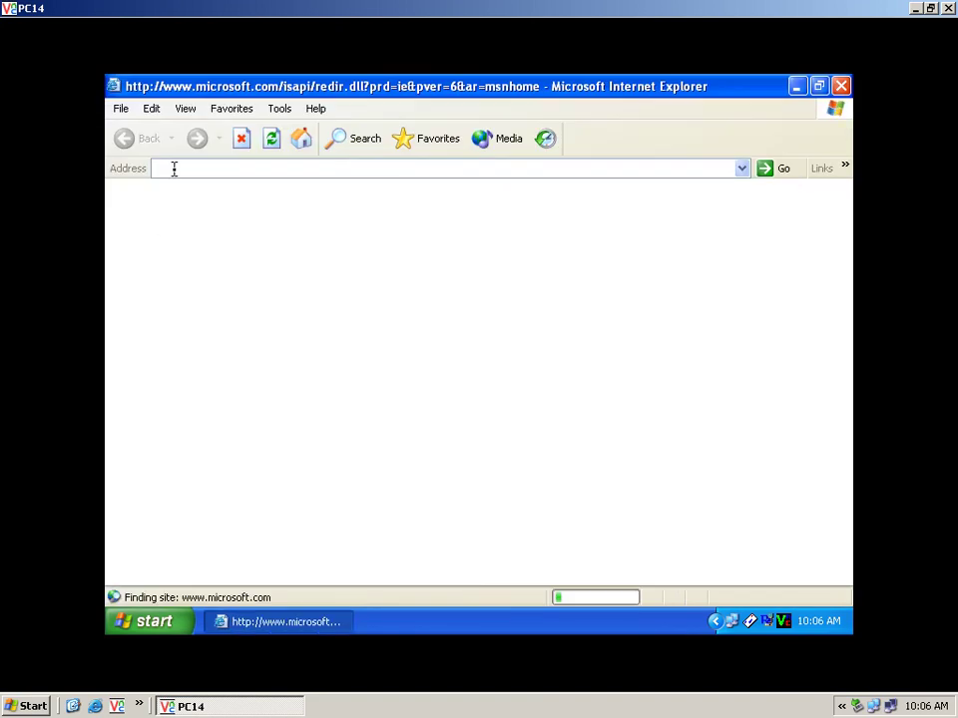
click(240, 140)
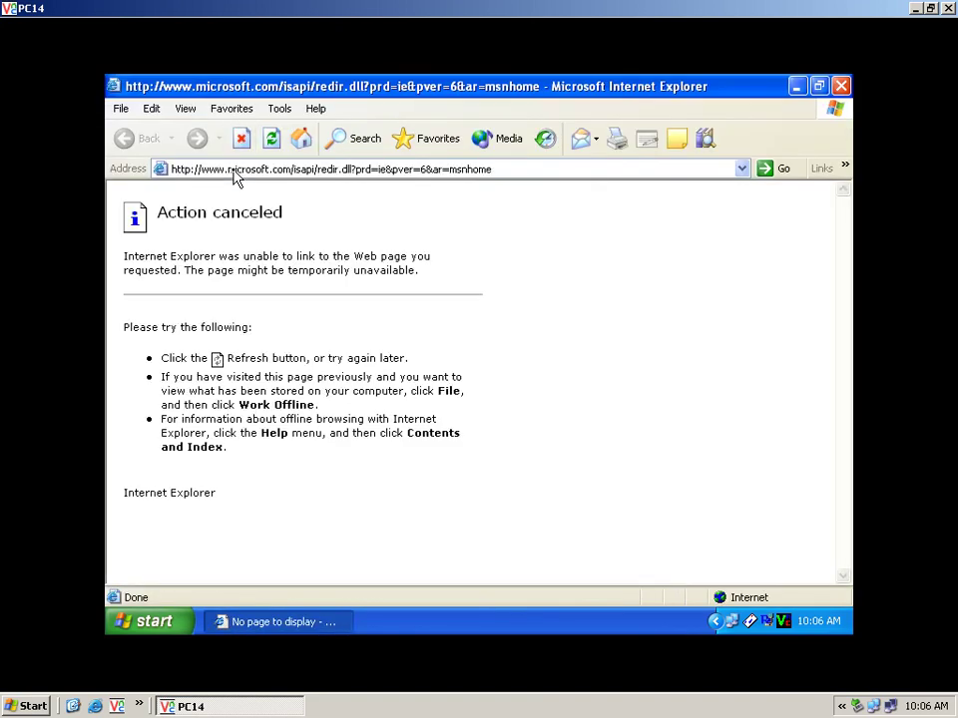
click(234, 170)
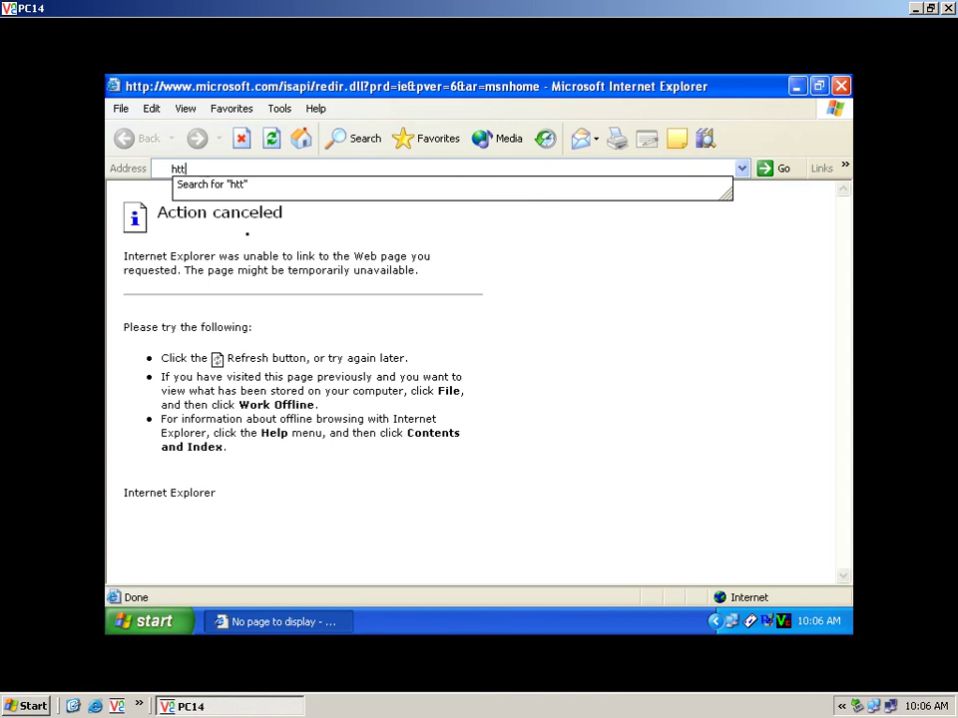
text(p:/)
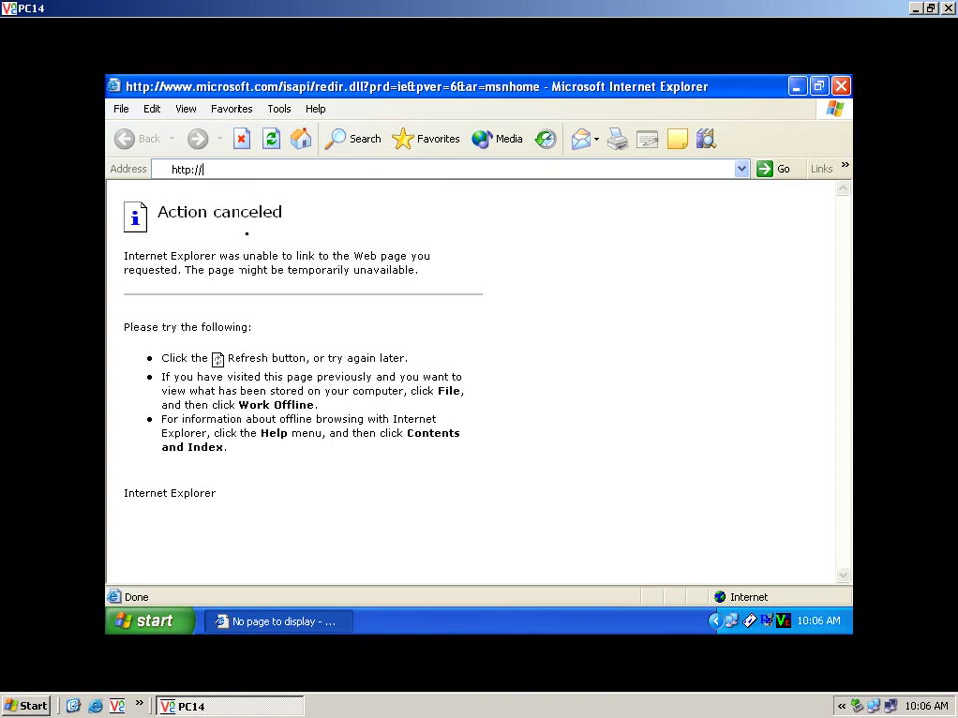
text(/www.rupp.edu.kh)
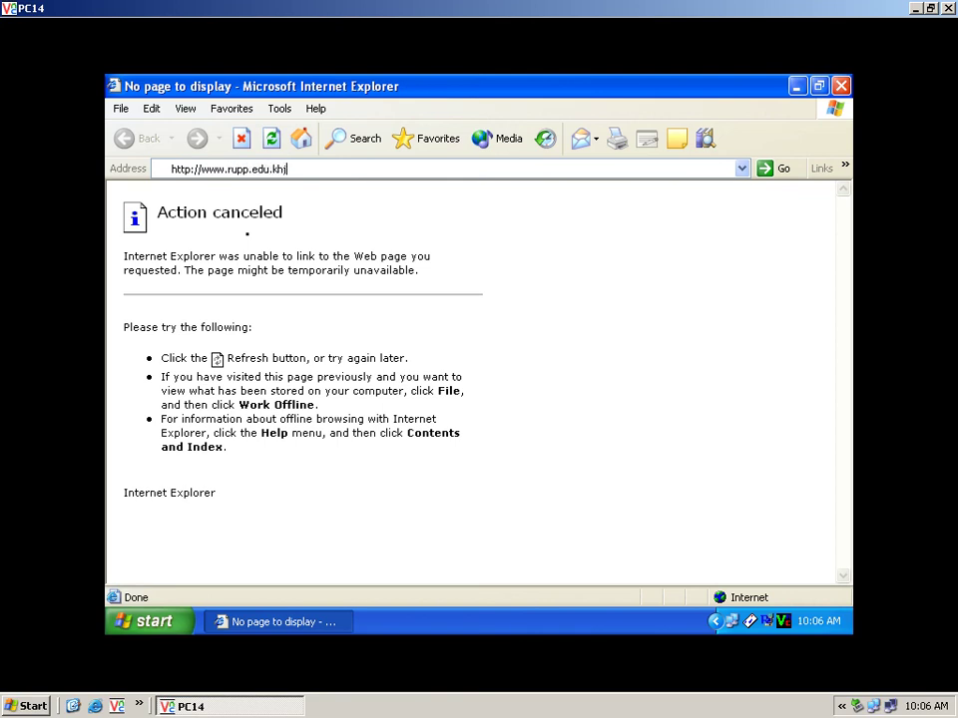
key(Return)
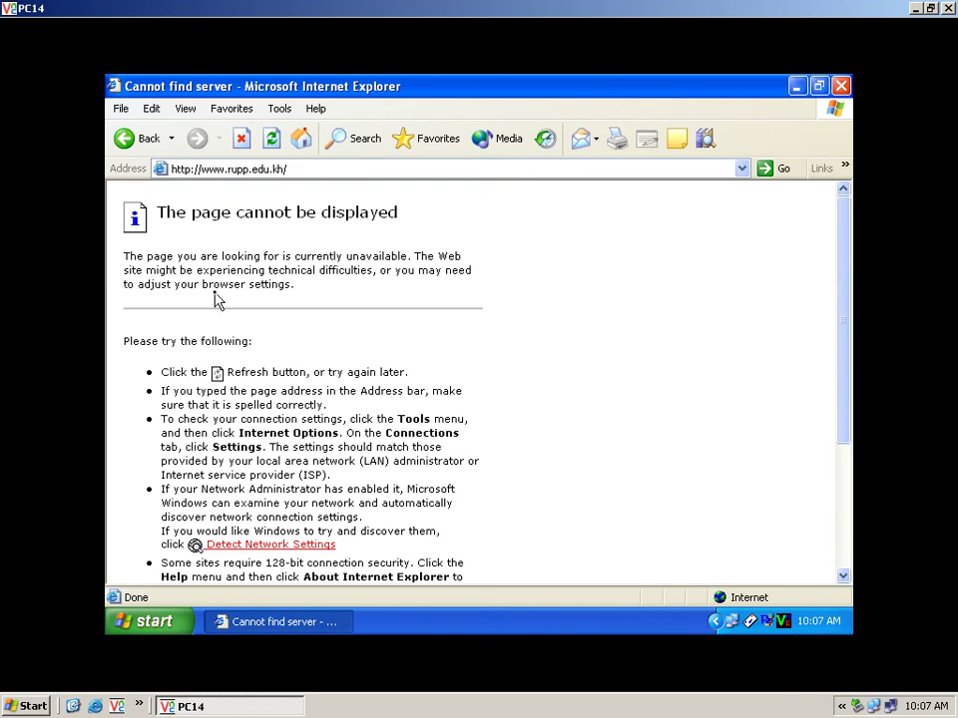
click(915, 8)
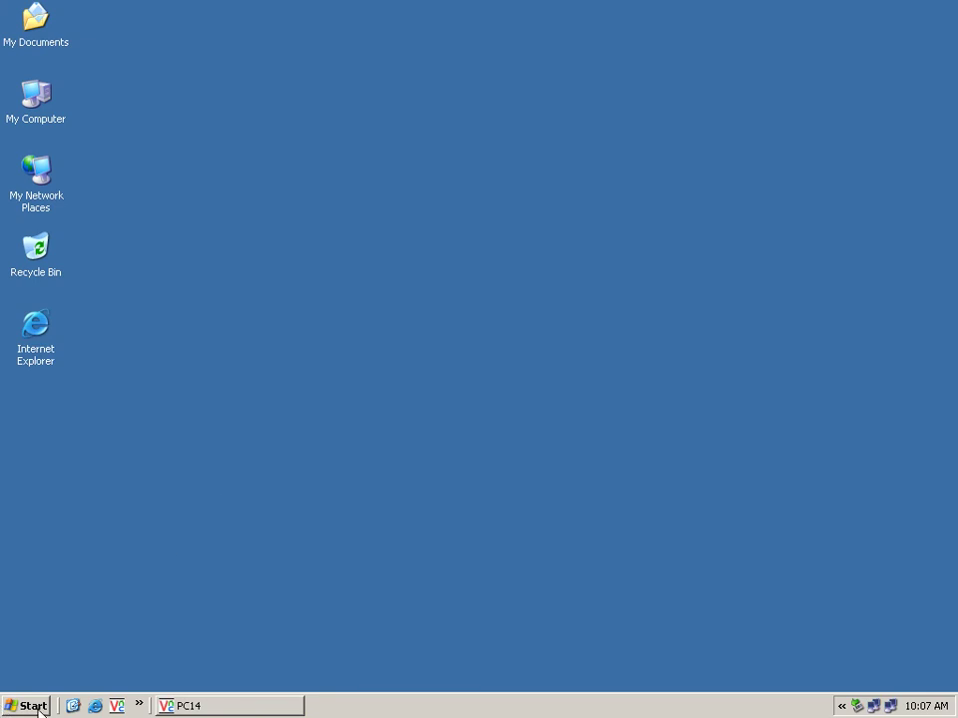
click(95, 705)
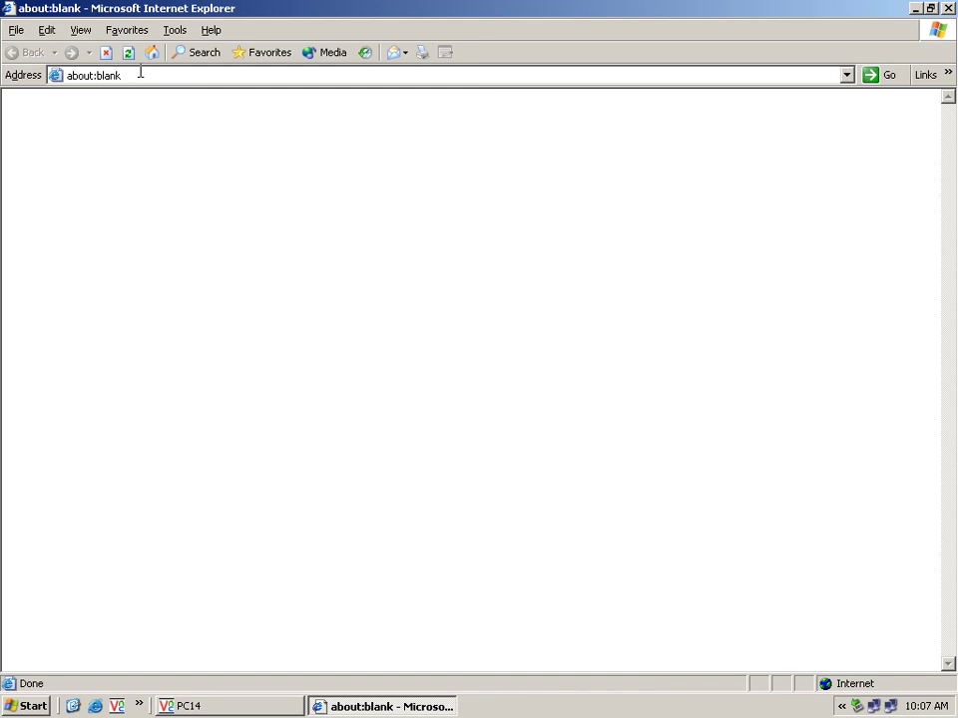
click(138, 74)
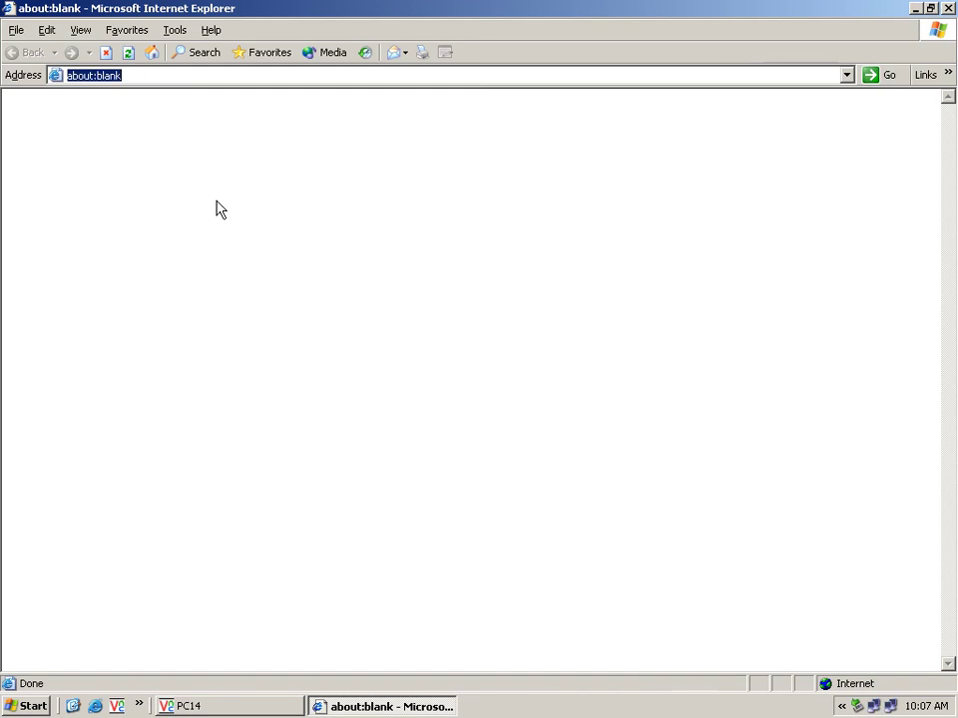
text(htt)
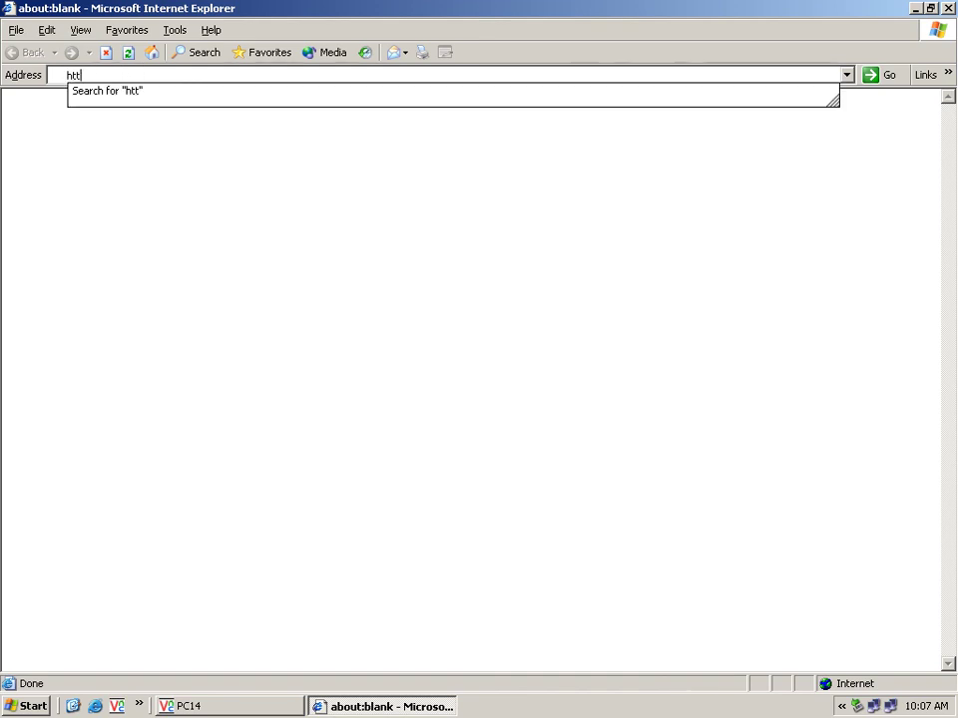
text(t://wwww)
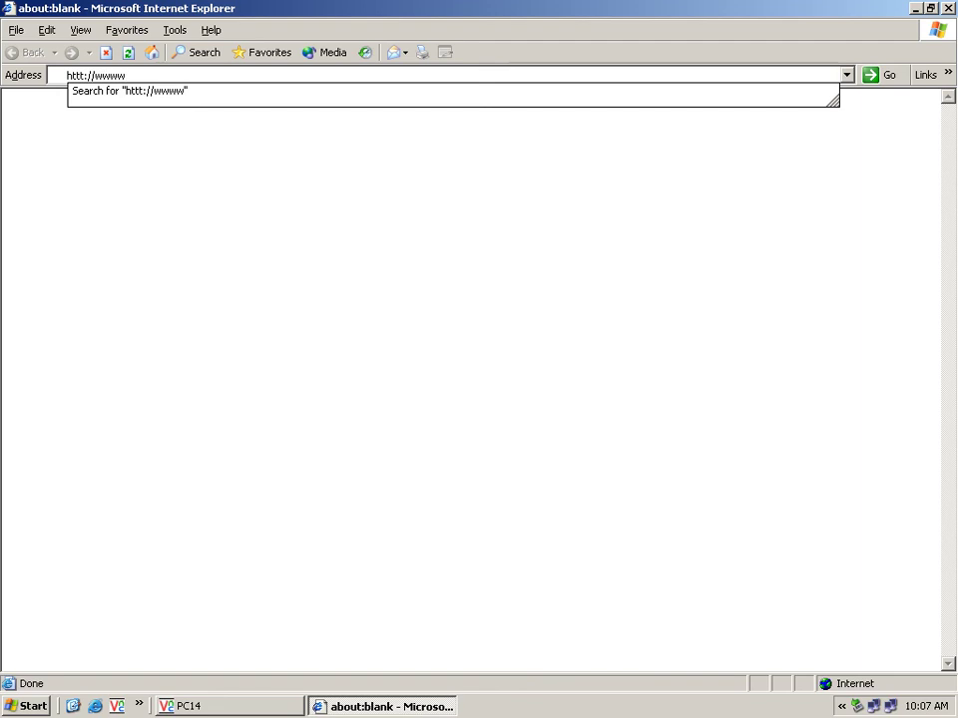
key(BackSpace)
text(.ru)
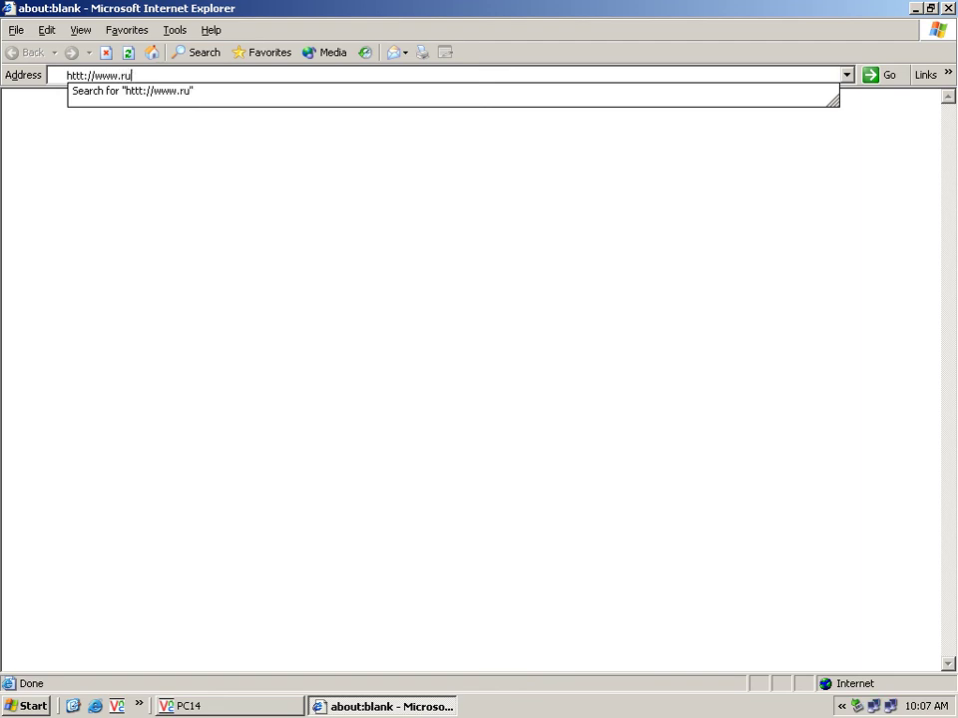
text(pp.edu.kh)
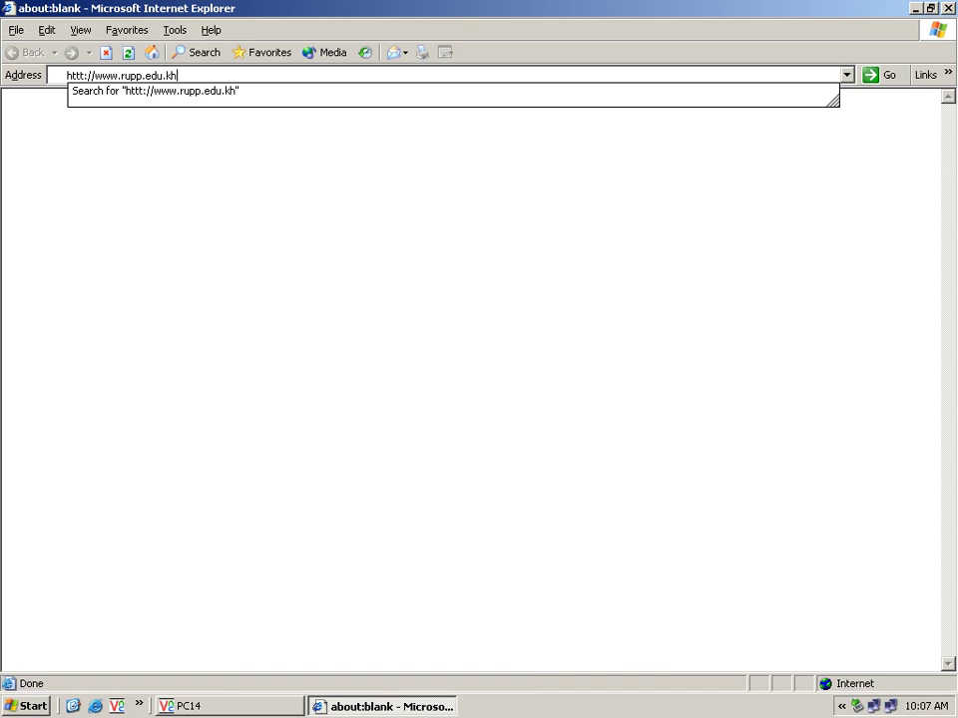
key(Return)
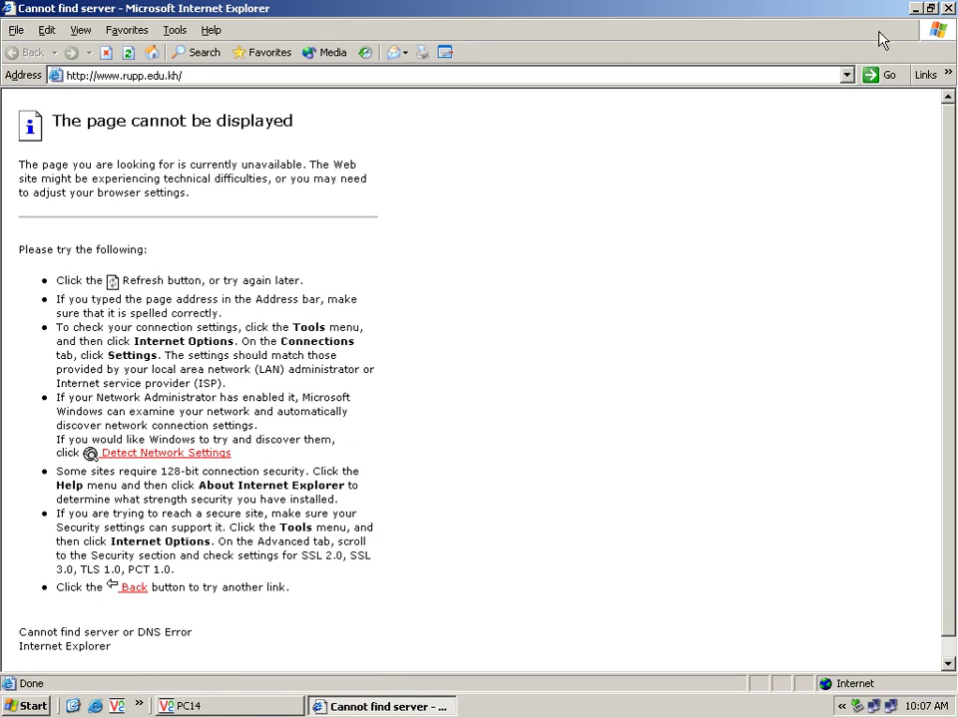
click(948, 8)
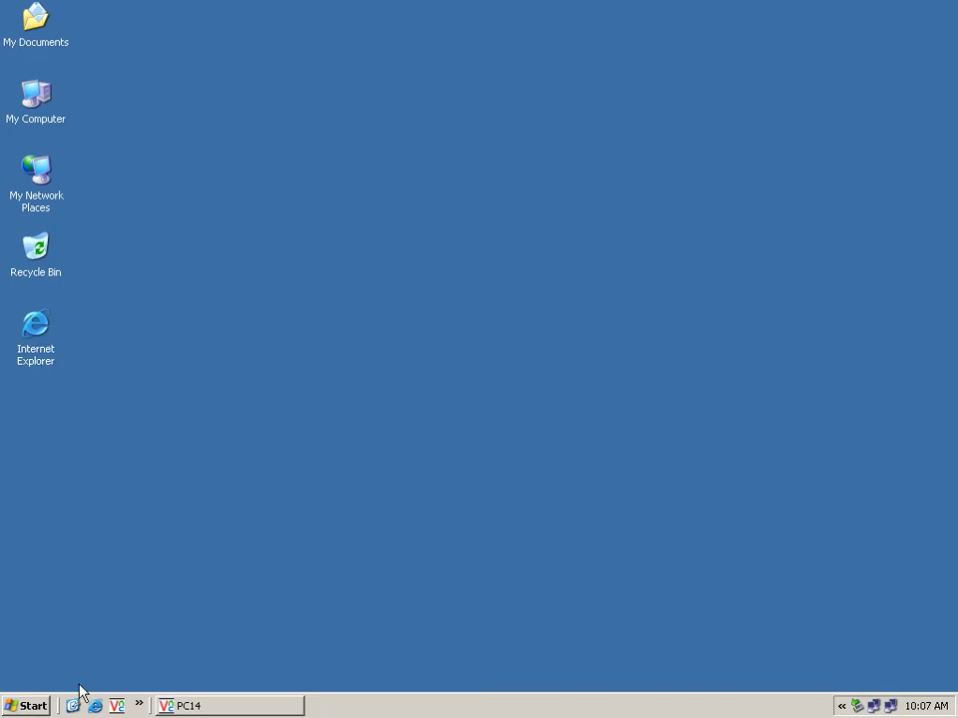
Open the DNS management console and display the records of the rupp.edu.kh forward lookup zone
click(12, 710)
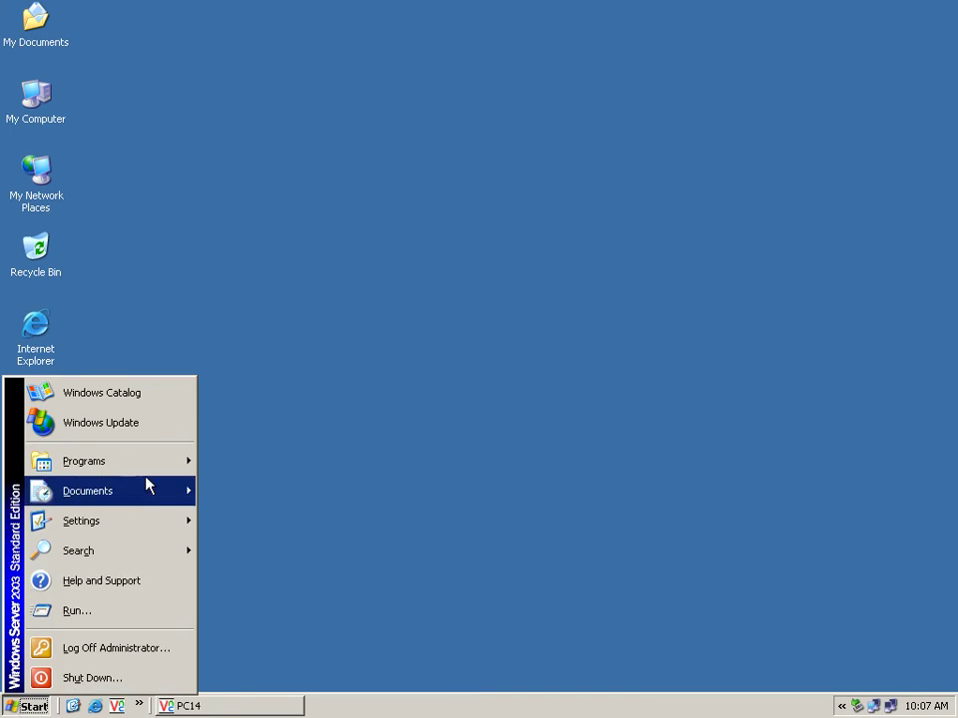
mouse_move(157, 470)
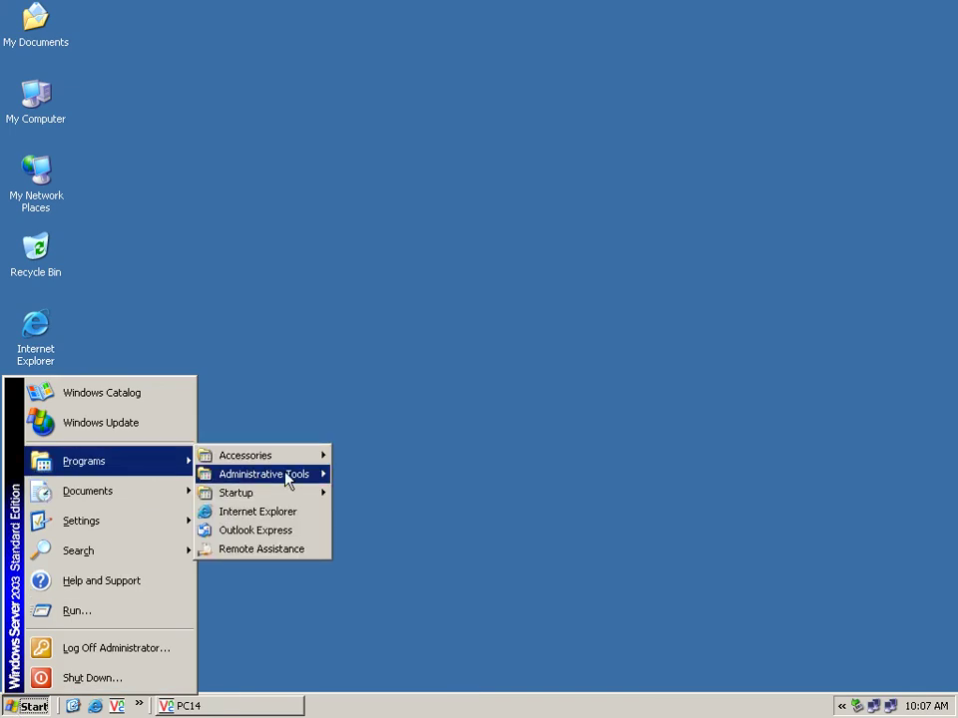
mouse_move(289, 481)
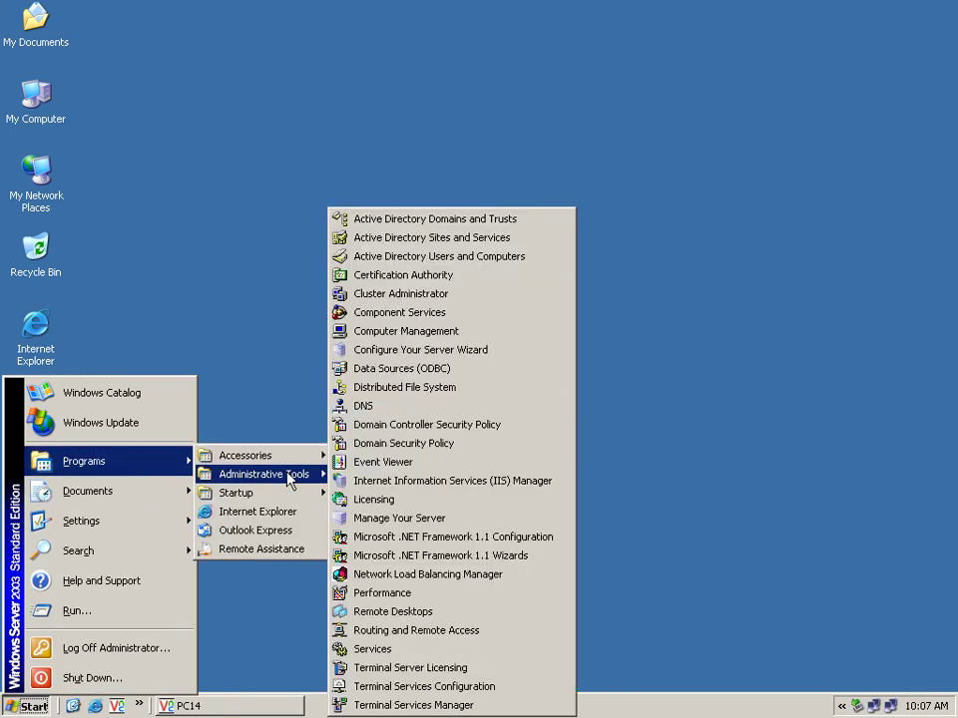
click(409, 412)
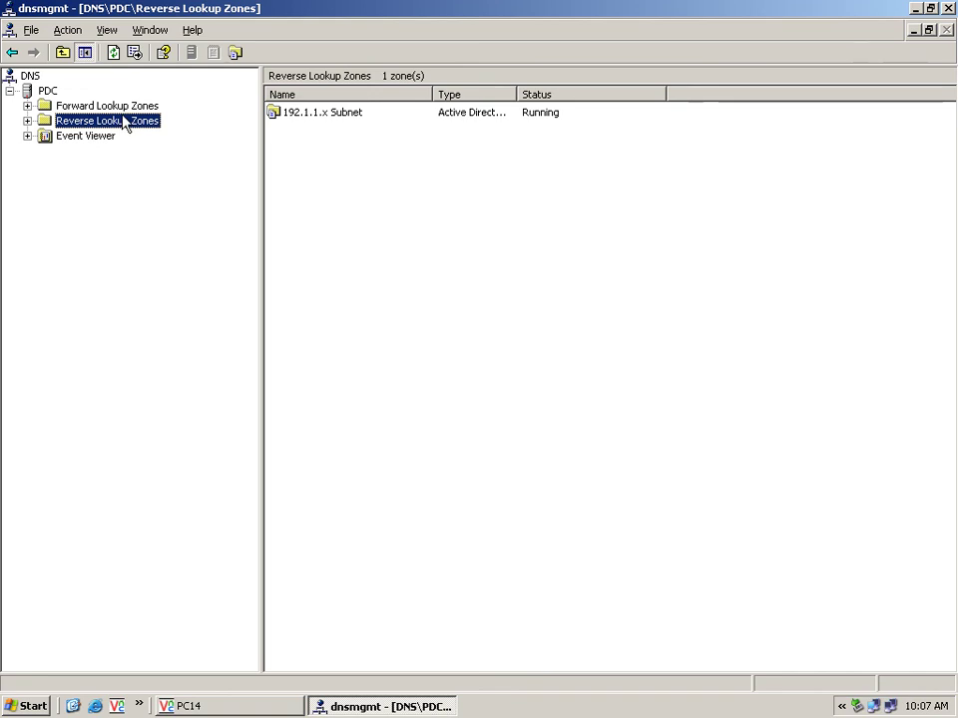
click(133, 106)
double_click(137, 108)
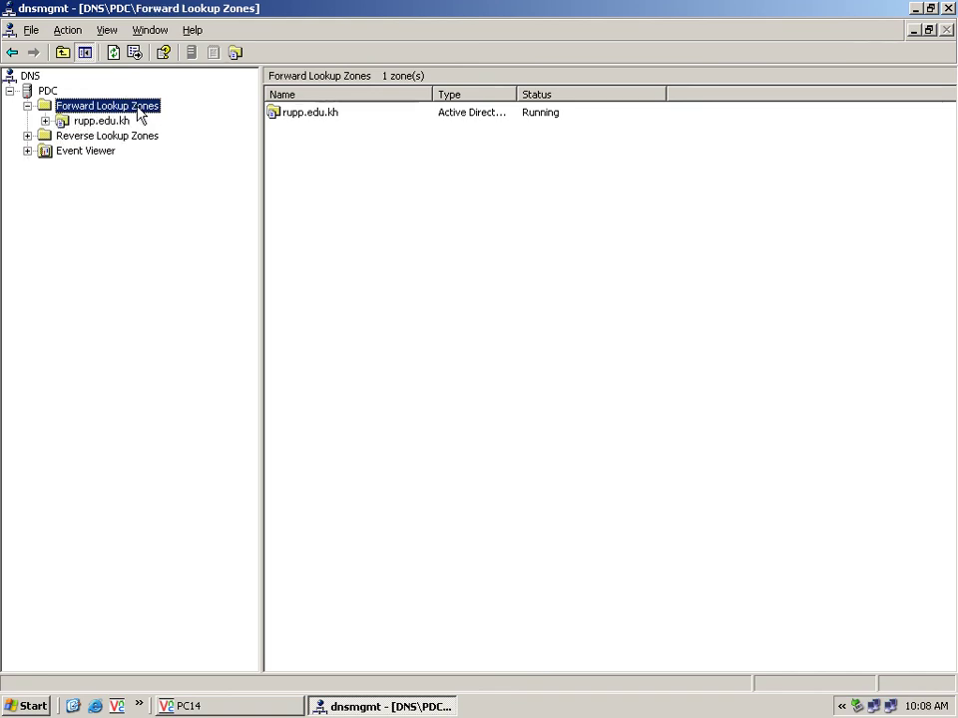
click(124, 121)
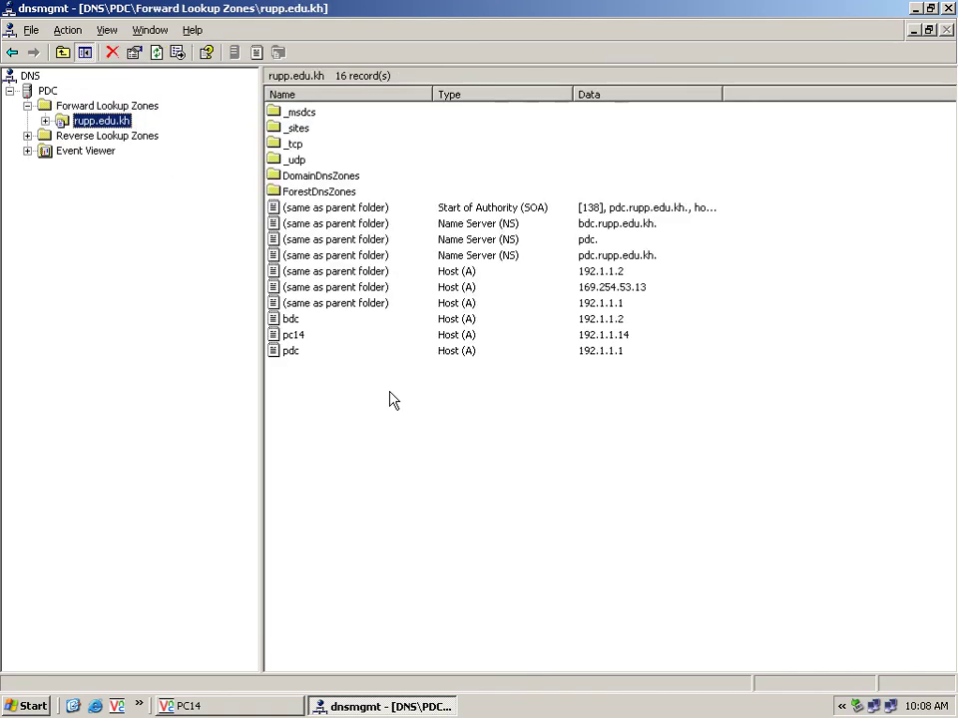
right_click(395, 447)
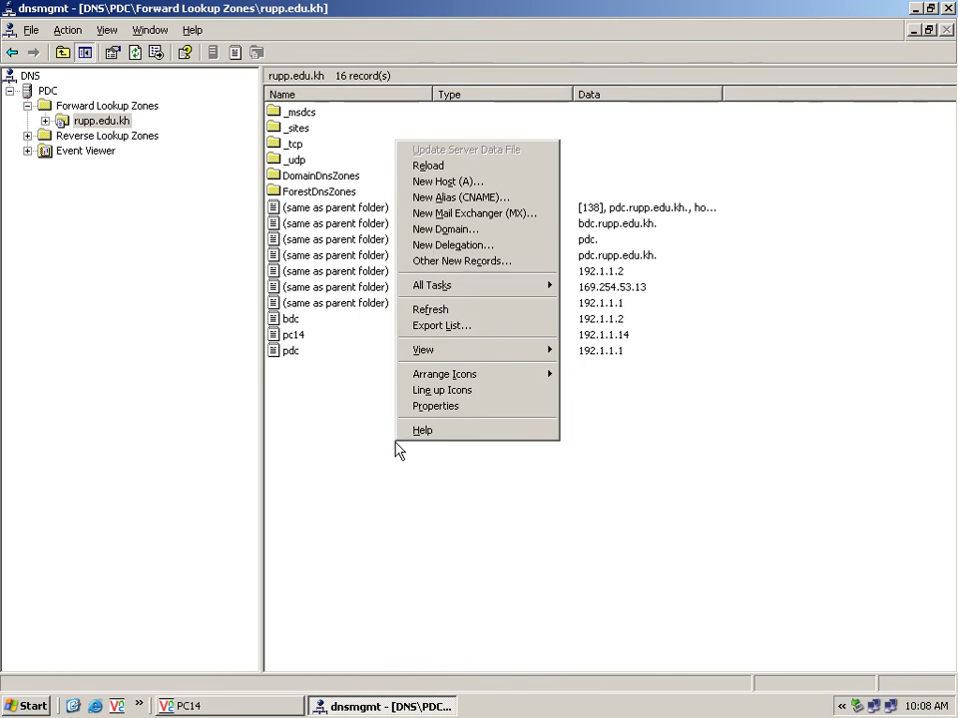
click(511, 204)
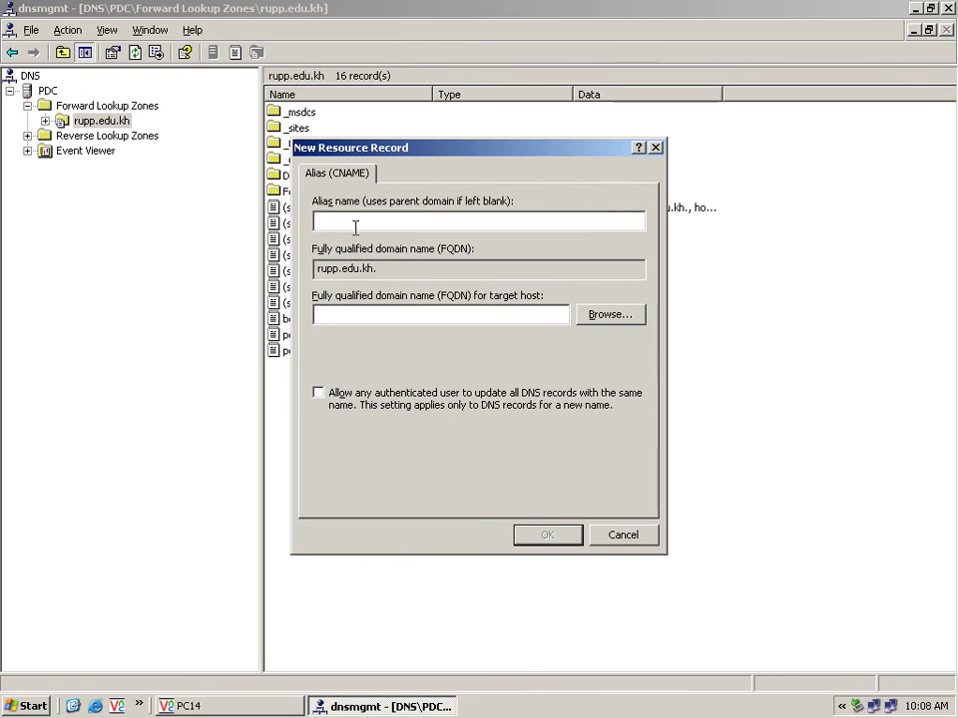
text(www)
Browse the PDC server's rupp.edu.kh forward zone and choose the pdc host record as the alias's target host
click(385, 316)
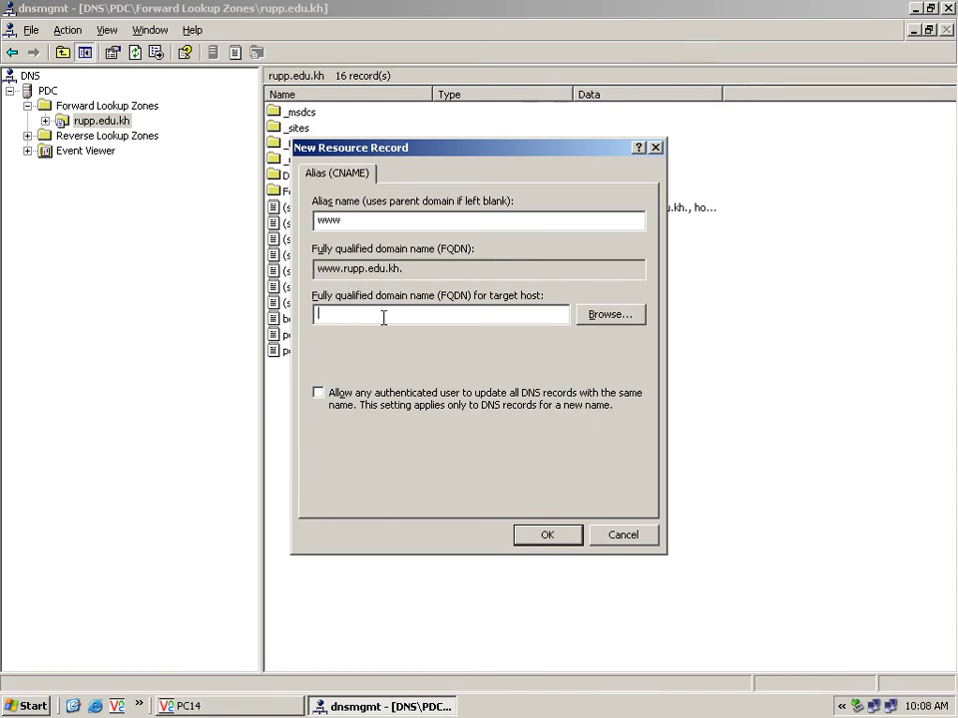
click(605, 321)
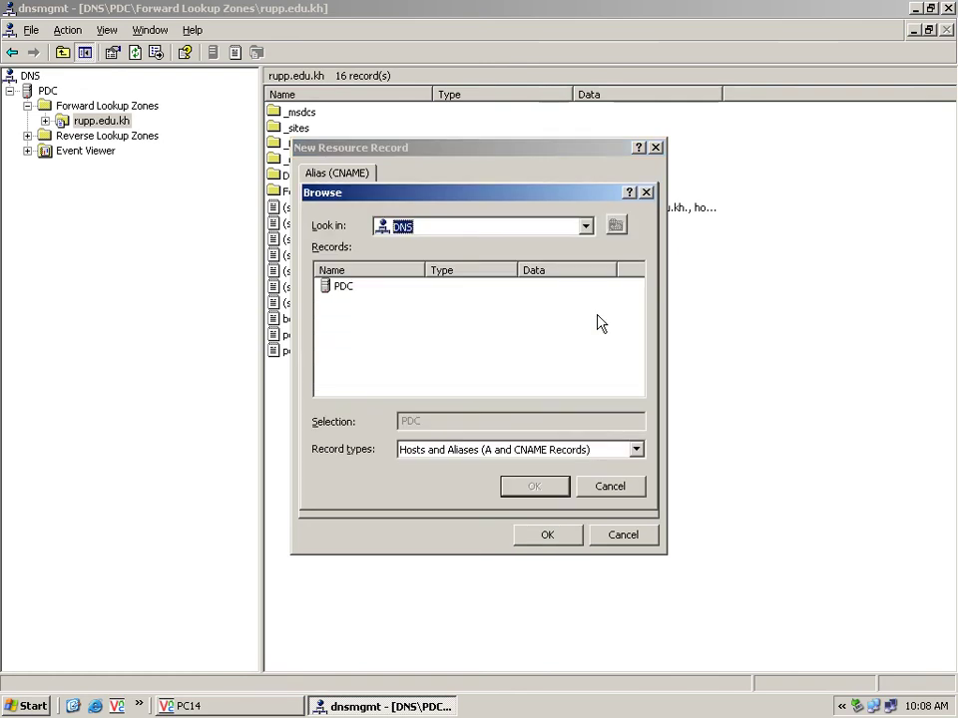
double_click(348, 294)
double_click(349, 291)
double_click(347, 289)
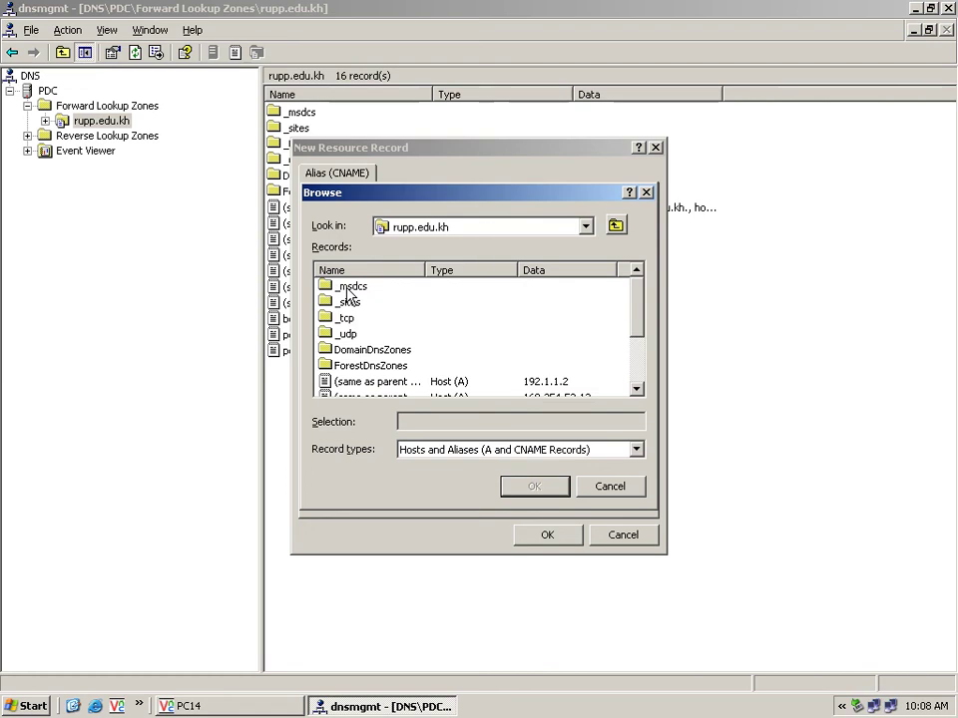
scroll(379, 317, down, 2)
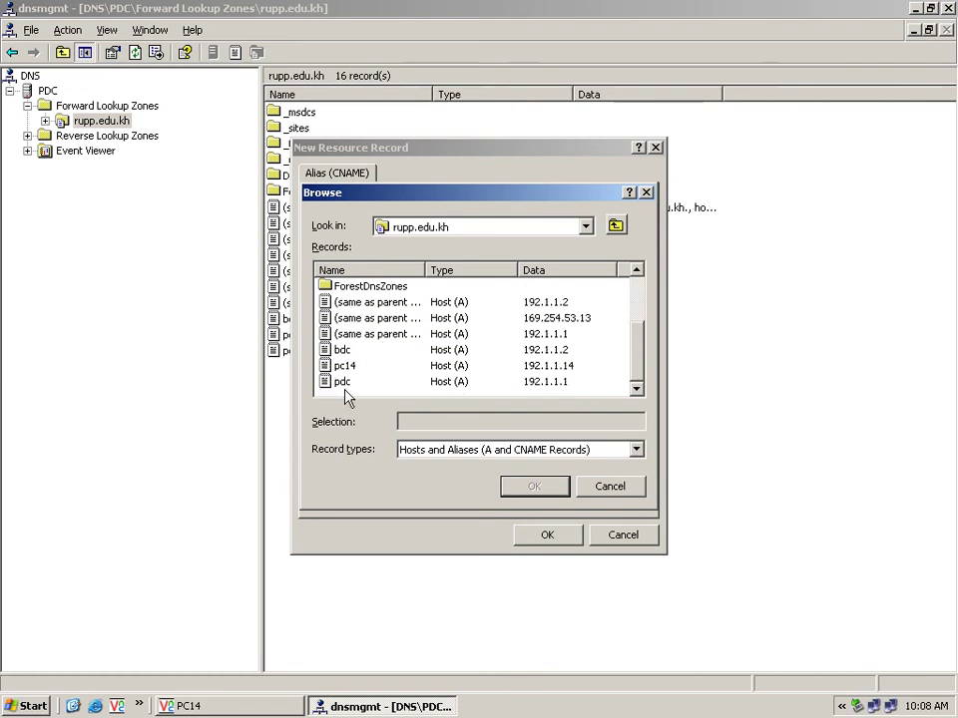
click(344, 383)
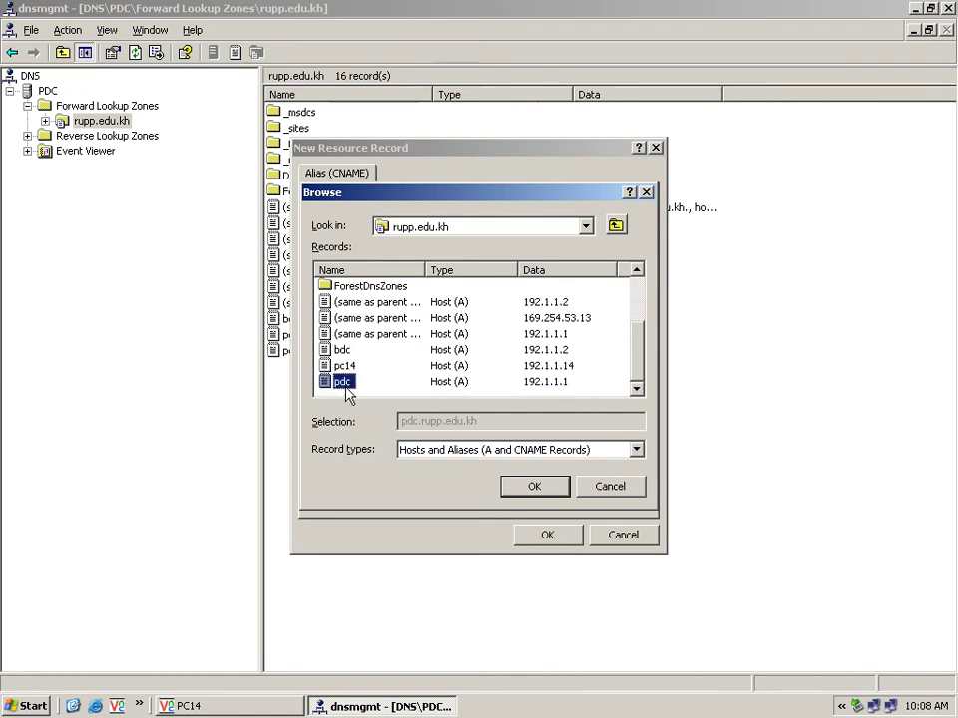
click(544, 493)
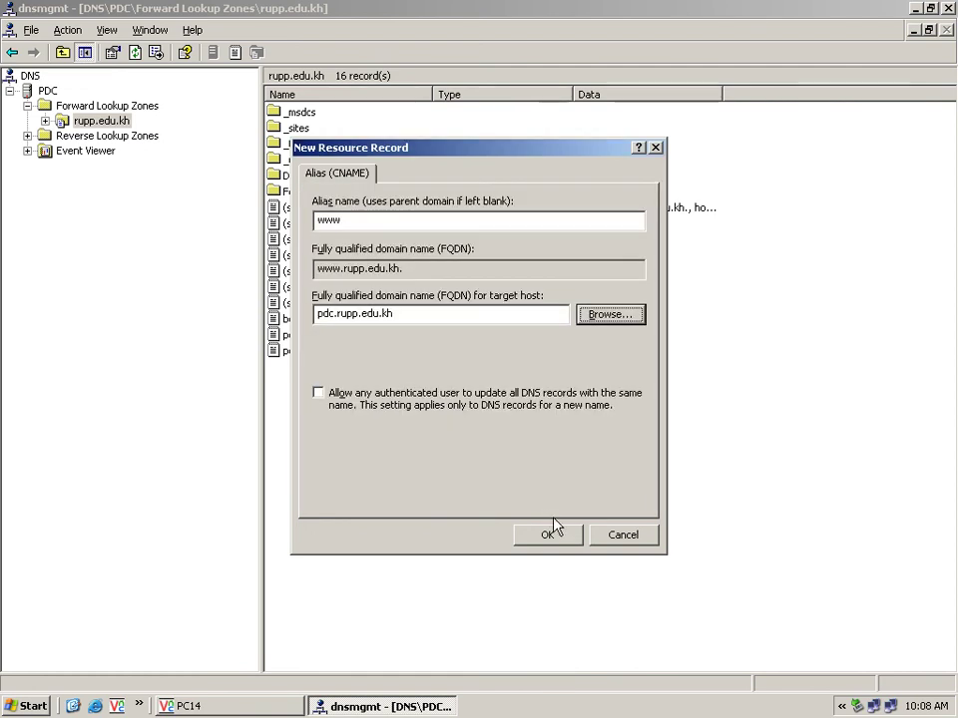
Save the www alias record, refresh the zone, and close the DNS console
click(548, 536)
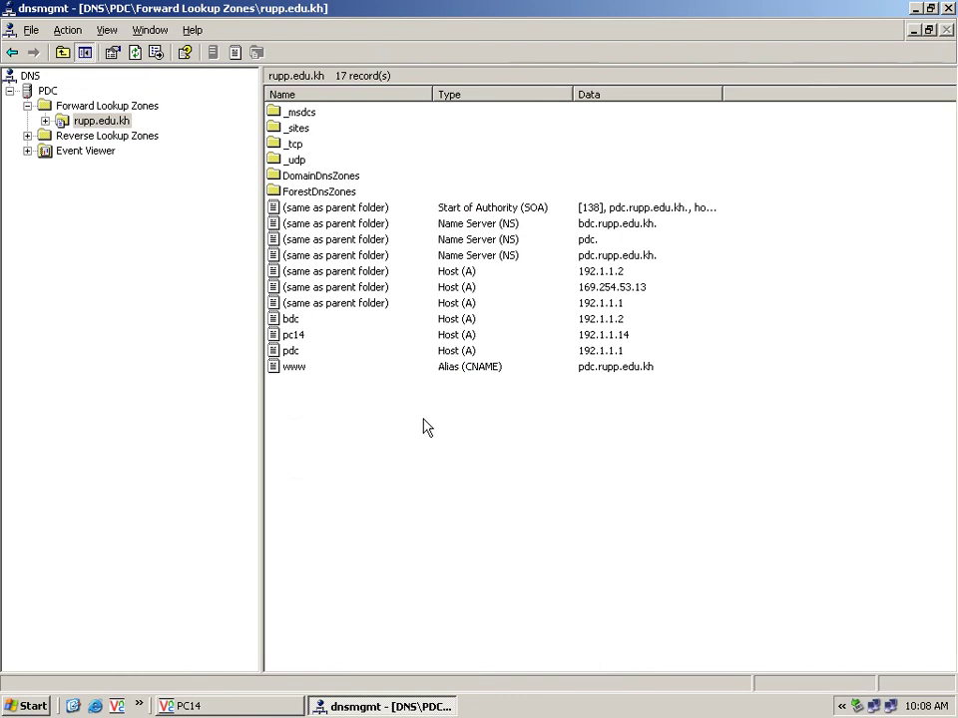
click(136, 55)
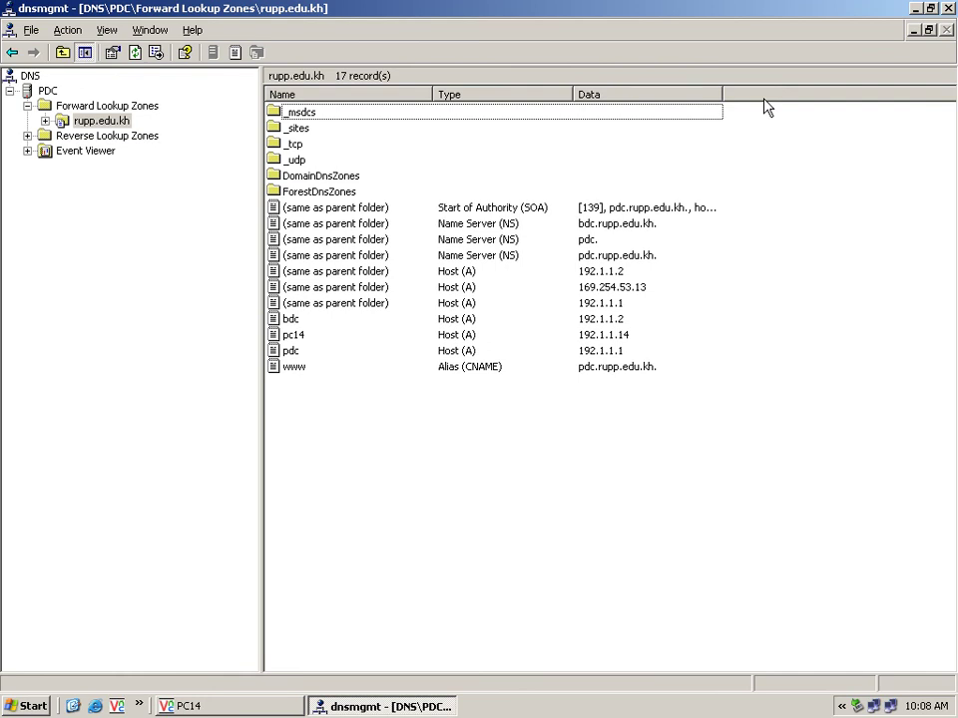
click(948, 8)
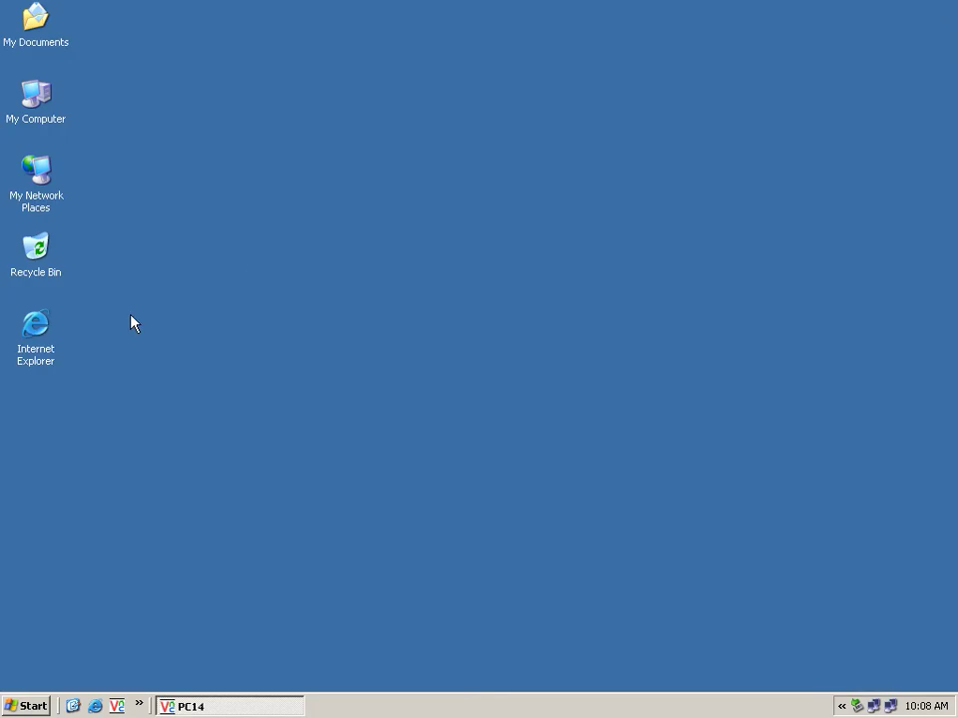
double_click(30, 365)
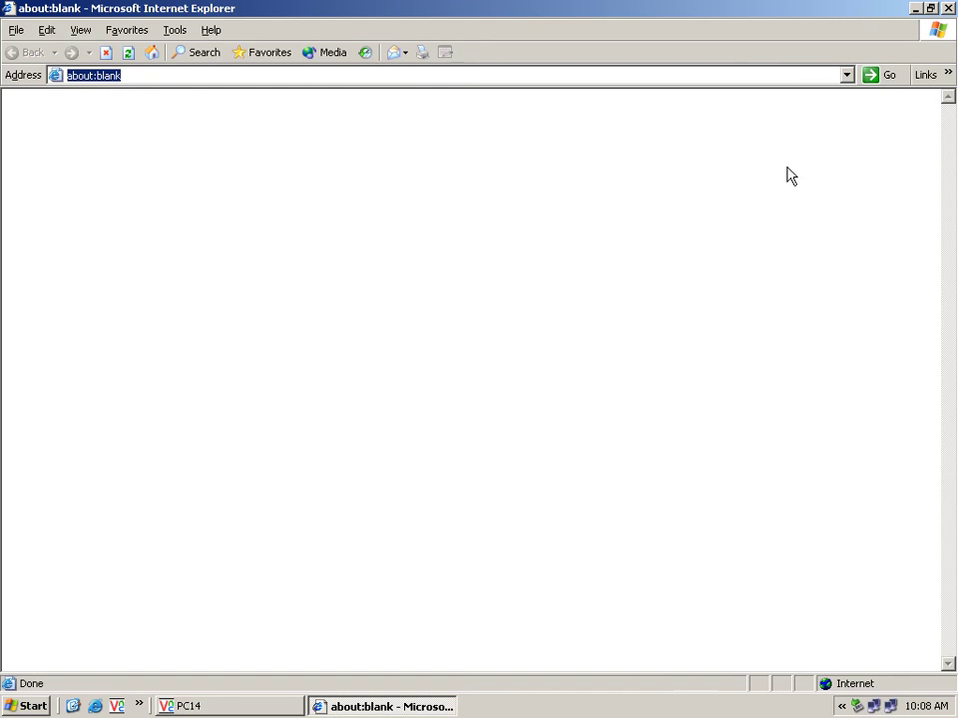
click(847, 75)
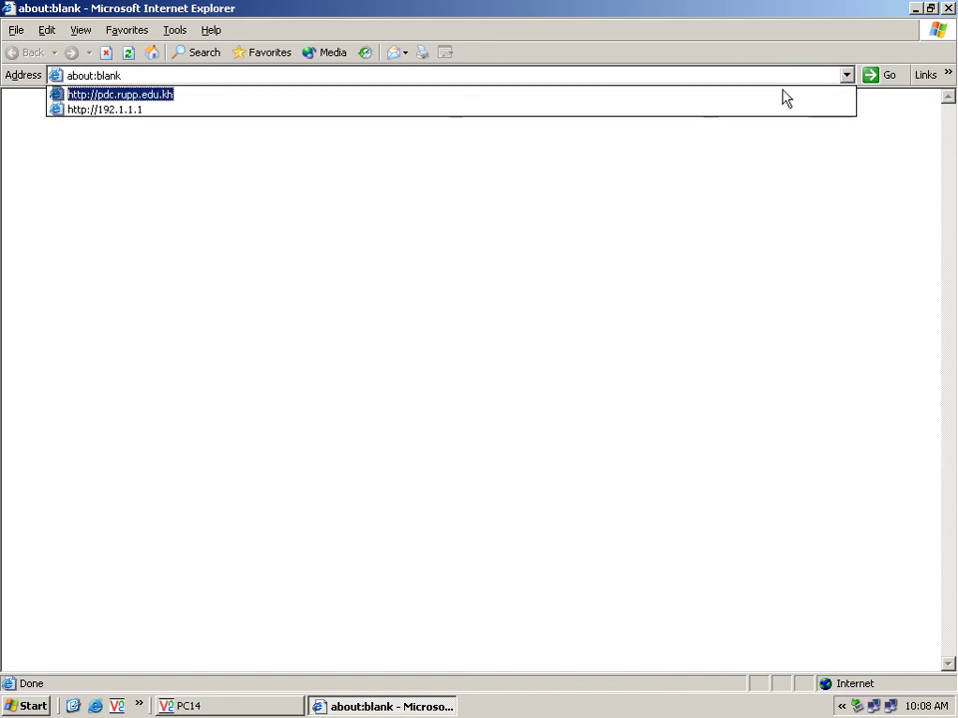
click(339, 70)
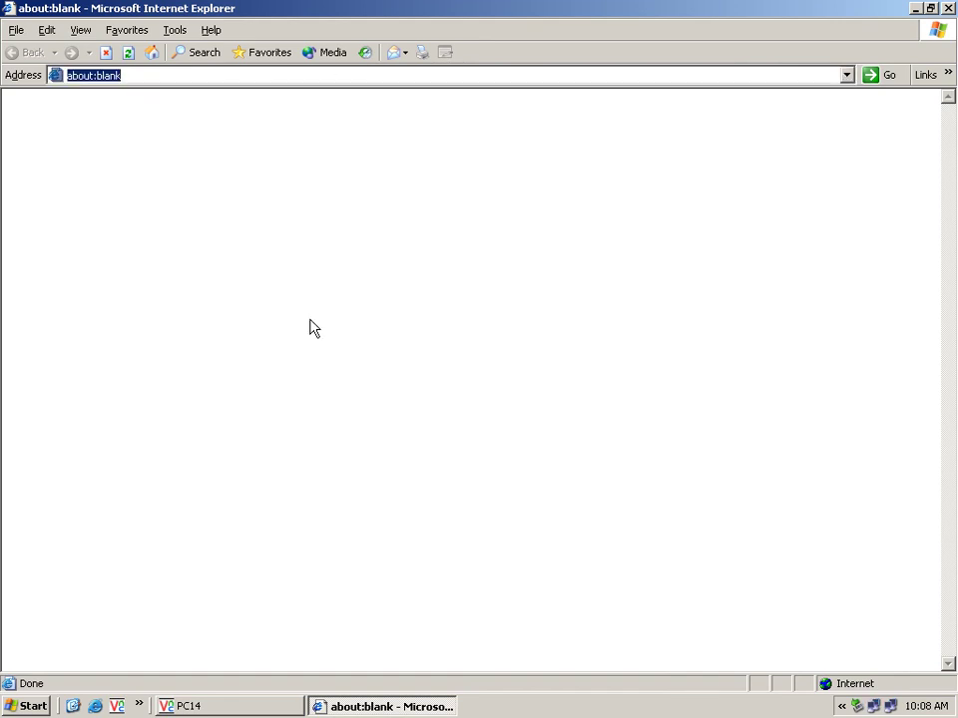
text(htt)
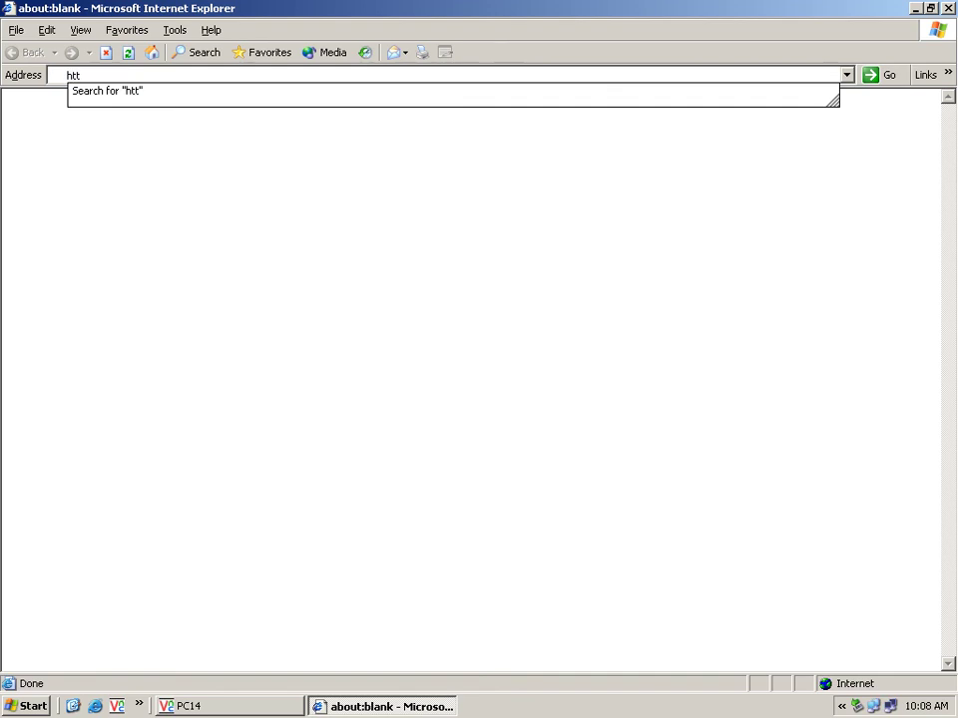
text(p://)
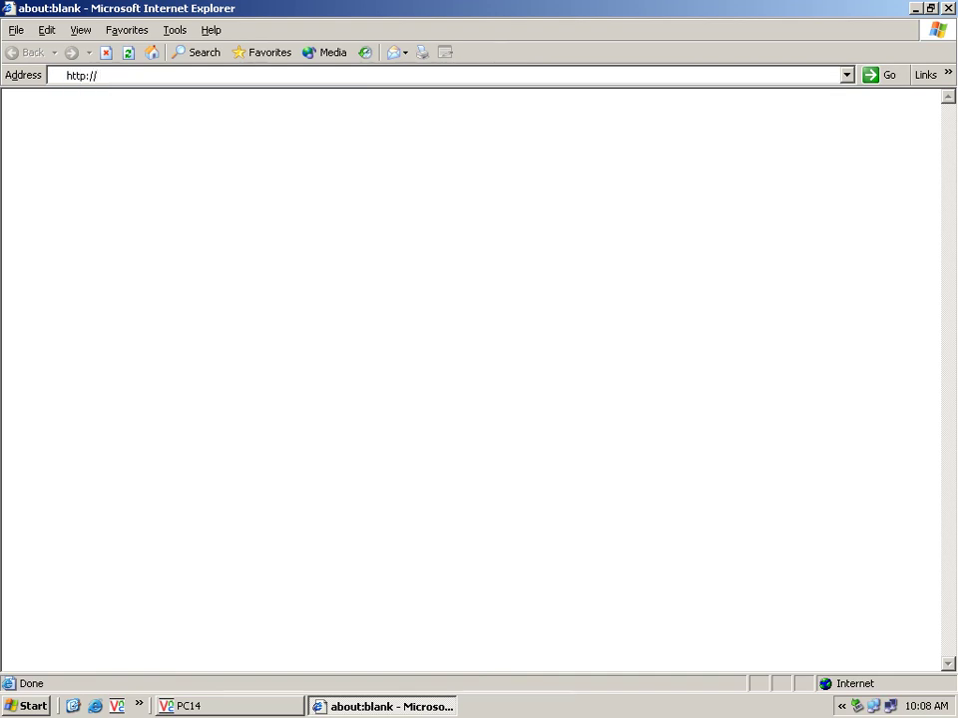
text(www.rupp.edu.kh)
key(Return)
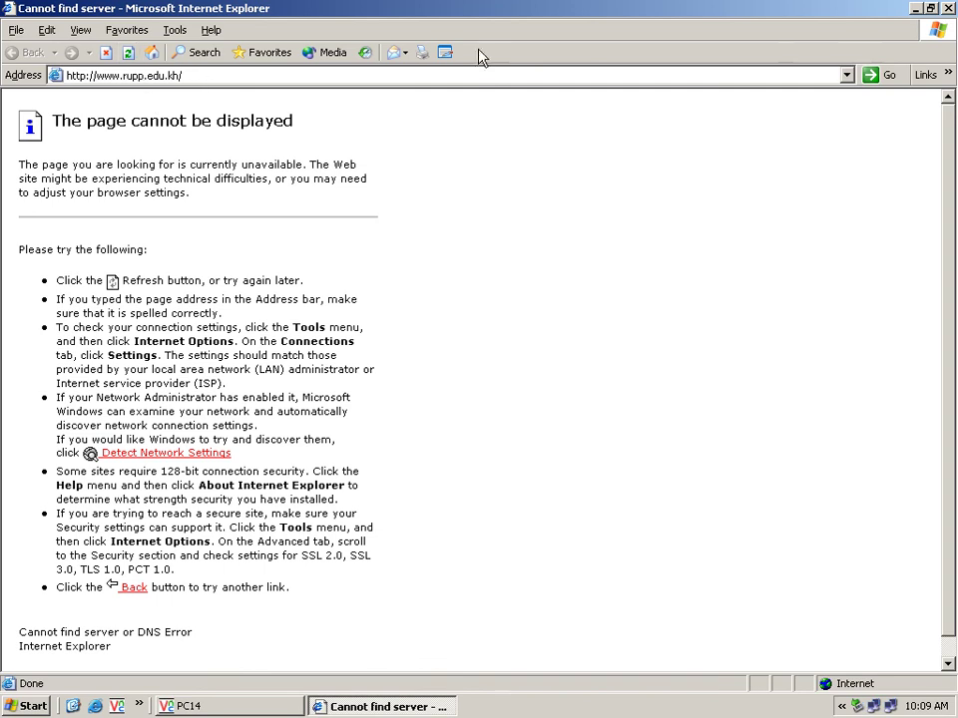
click(950, 8)
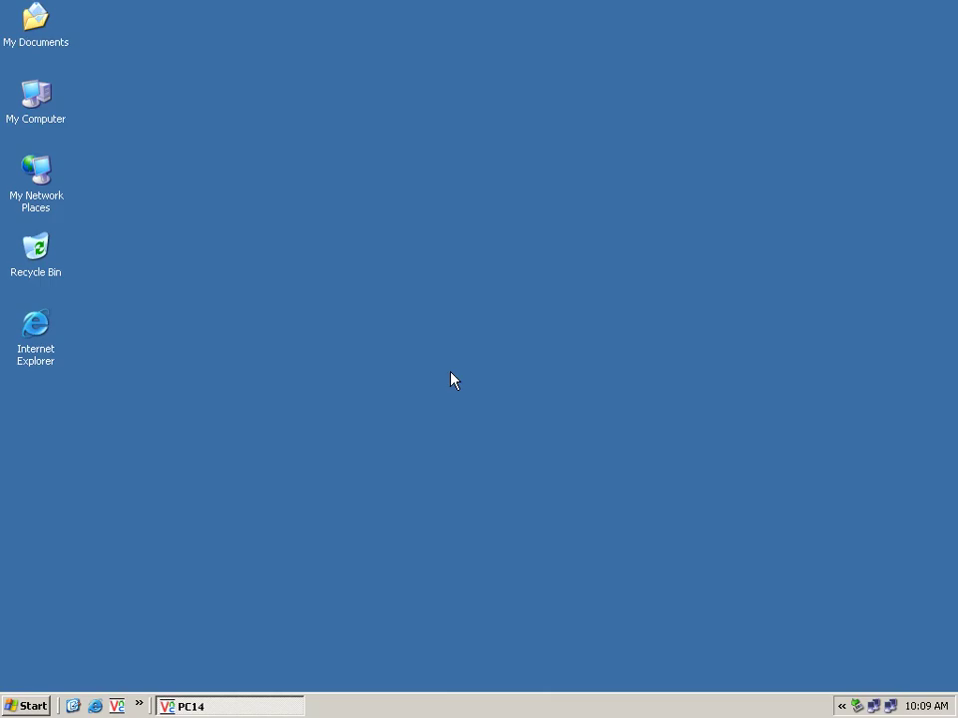
Force a group policy update by running gpupdate /force, and refresh the desktop
click(25, 707)
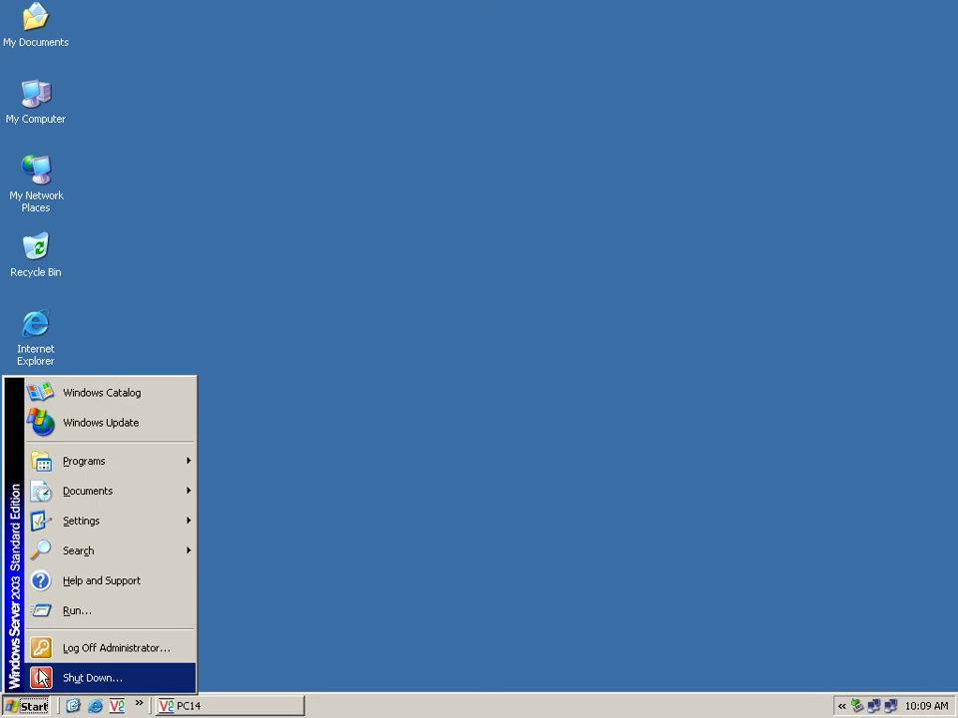
click(80, 615)
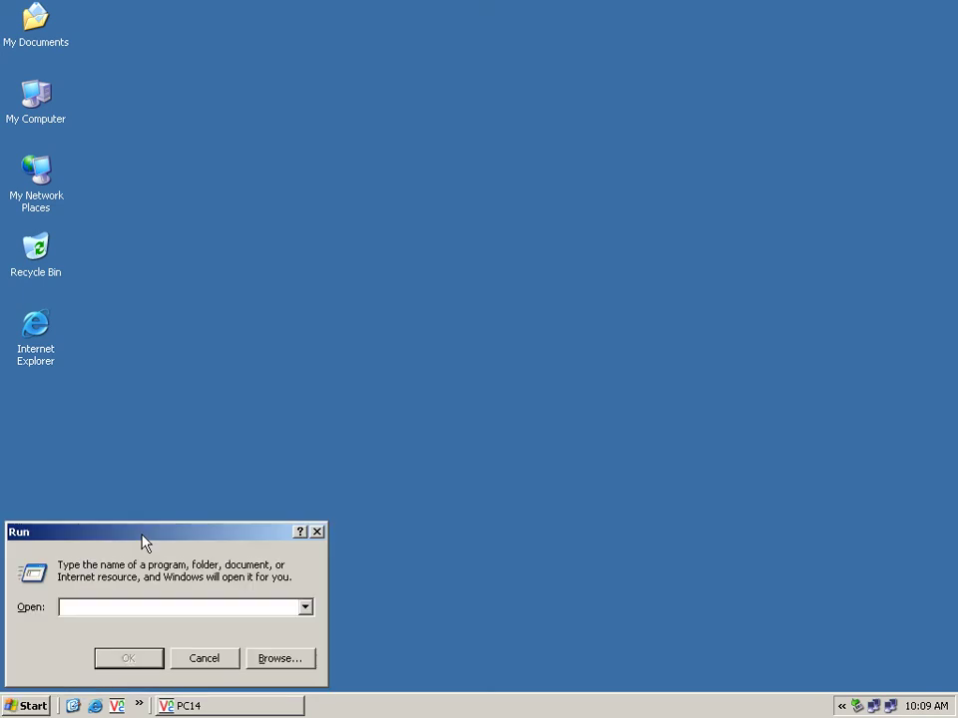
drag(145, 537, 282, 419)
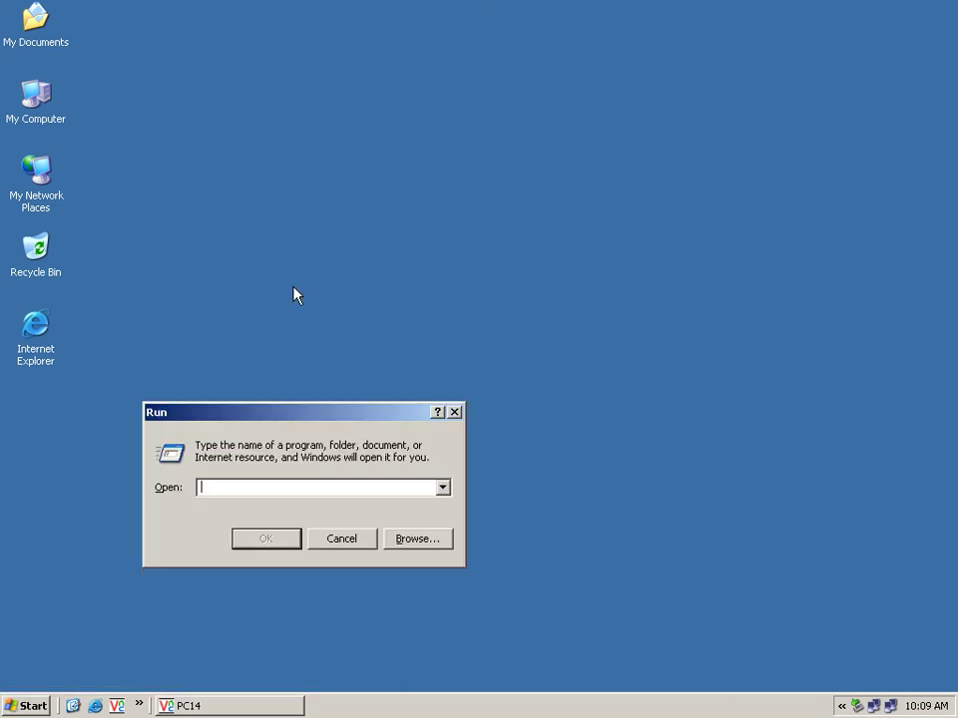
text(gpupdate /force)
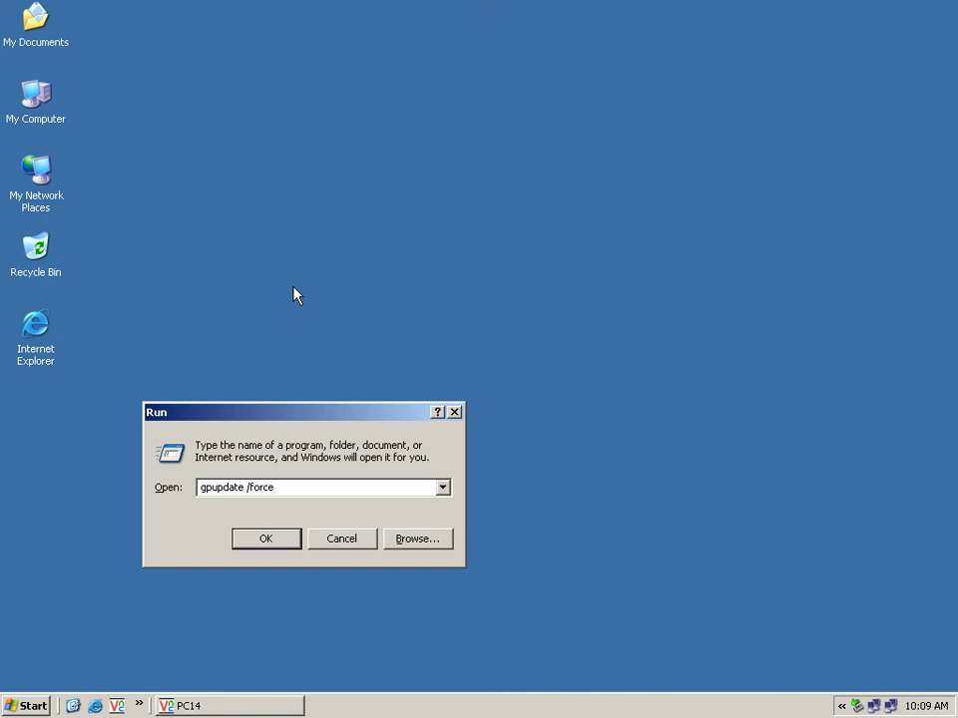
key(Return)
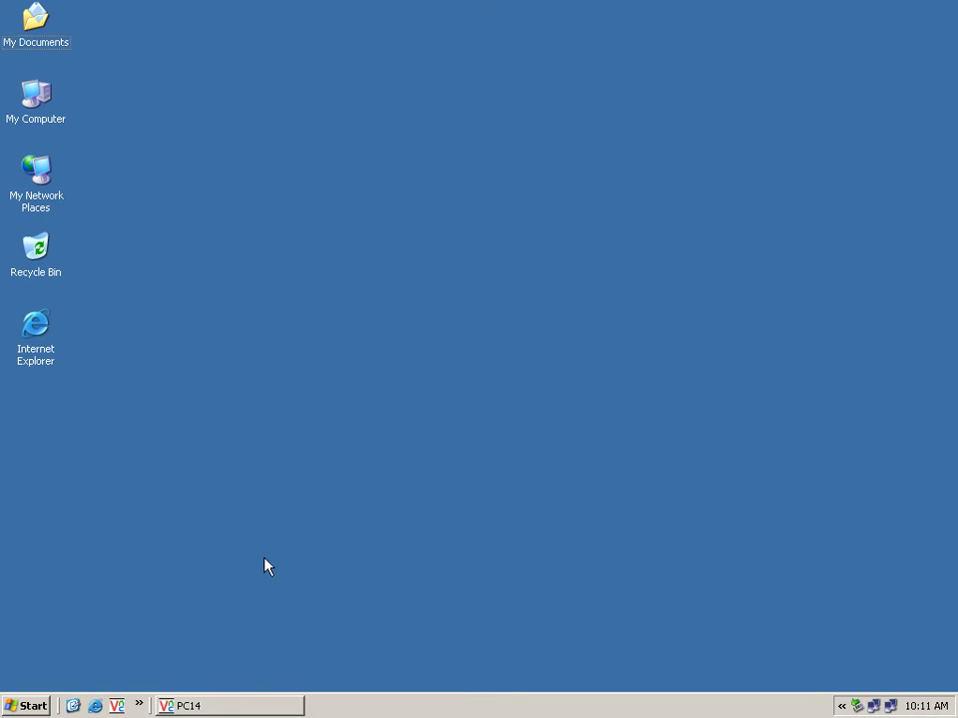
right_click(220, 387)
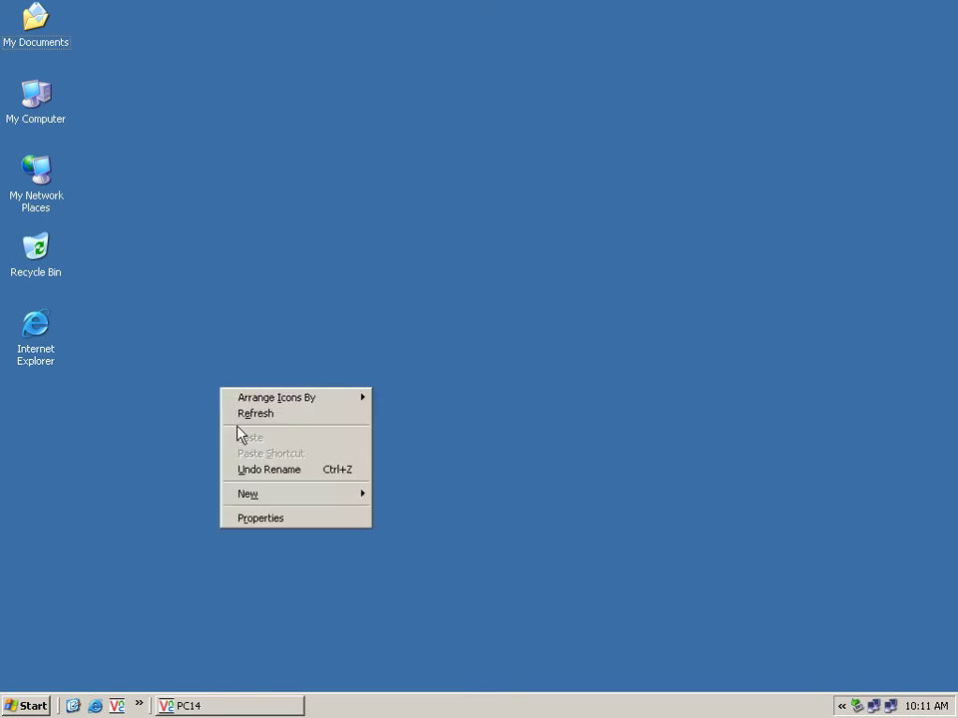
click(256, 417)
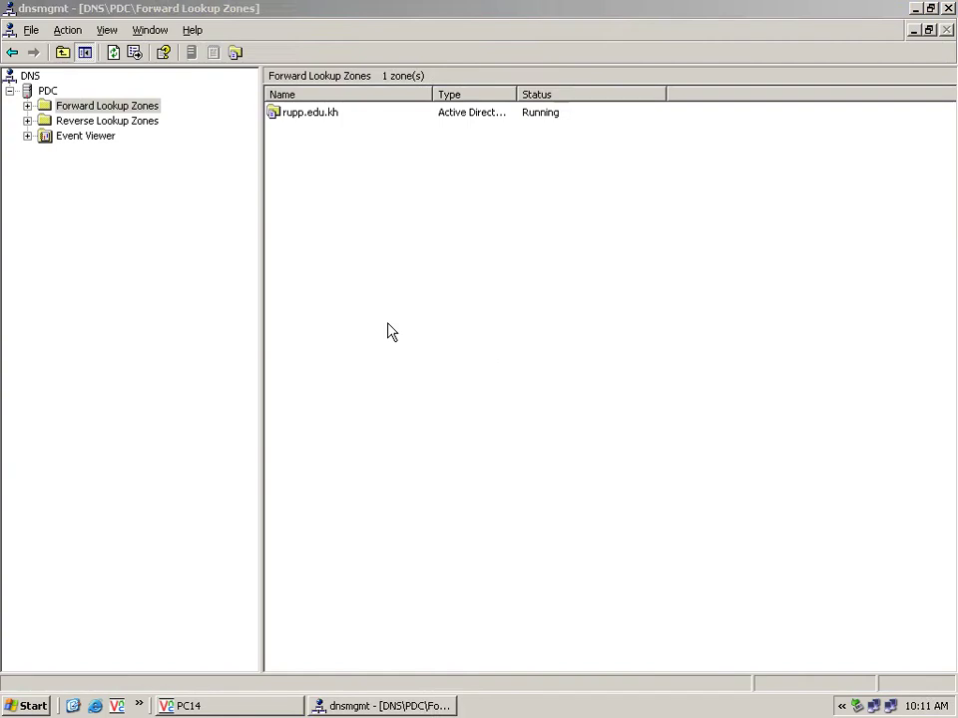